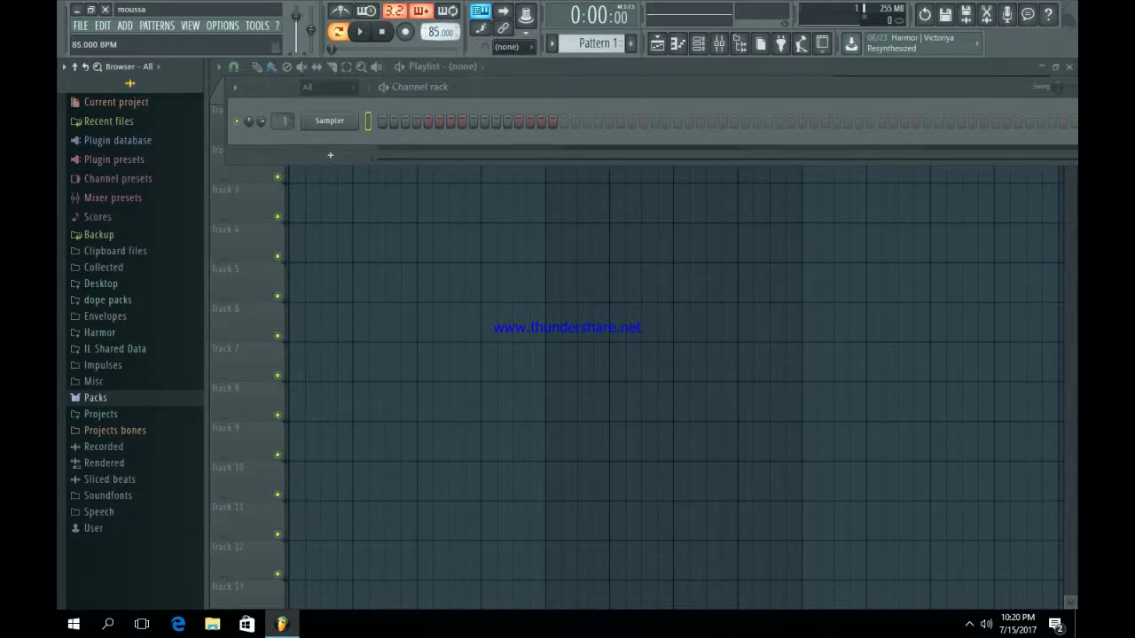
Set the project tempo to 85 BPM.
drag(433, 32, 432, 34)
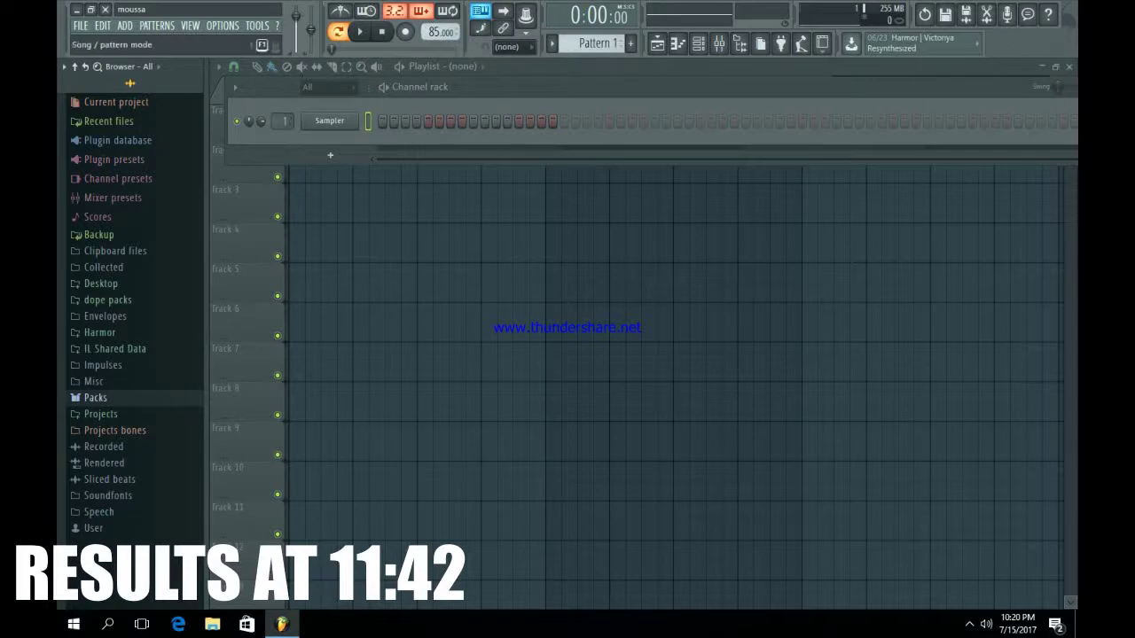
right_click(355, 119)
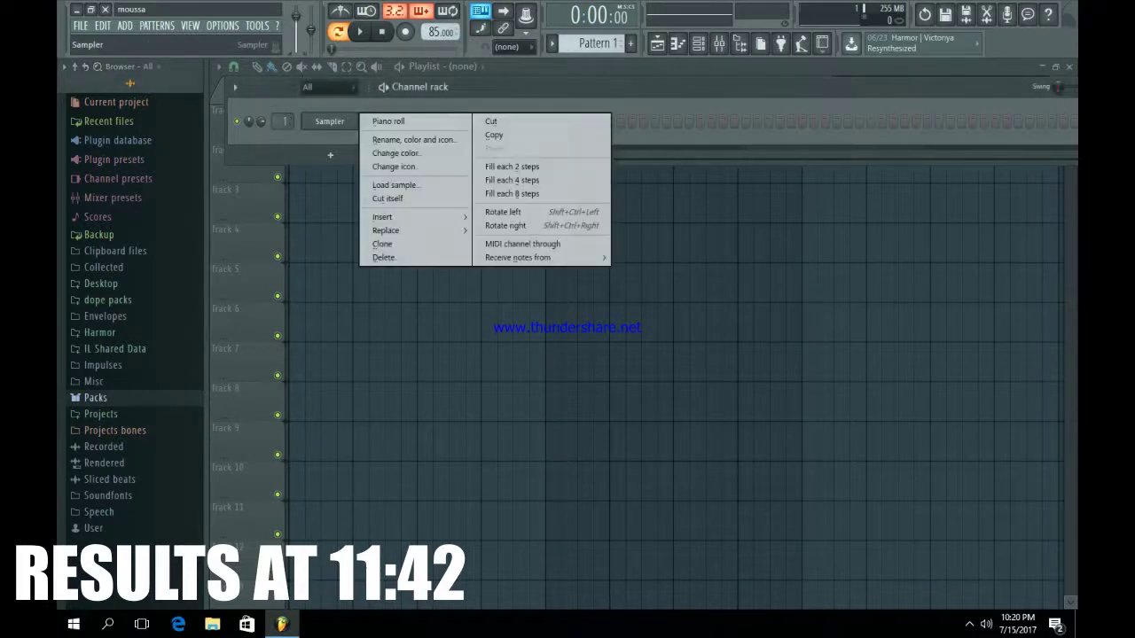
mouse_move(399, 230)
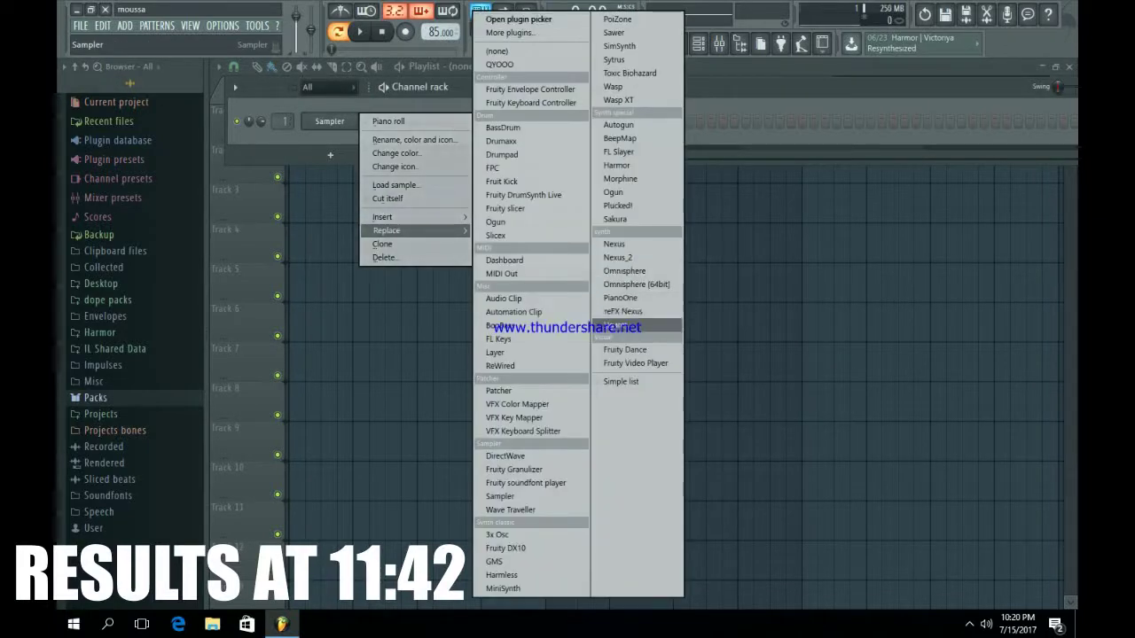
click(620, 324)
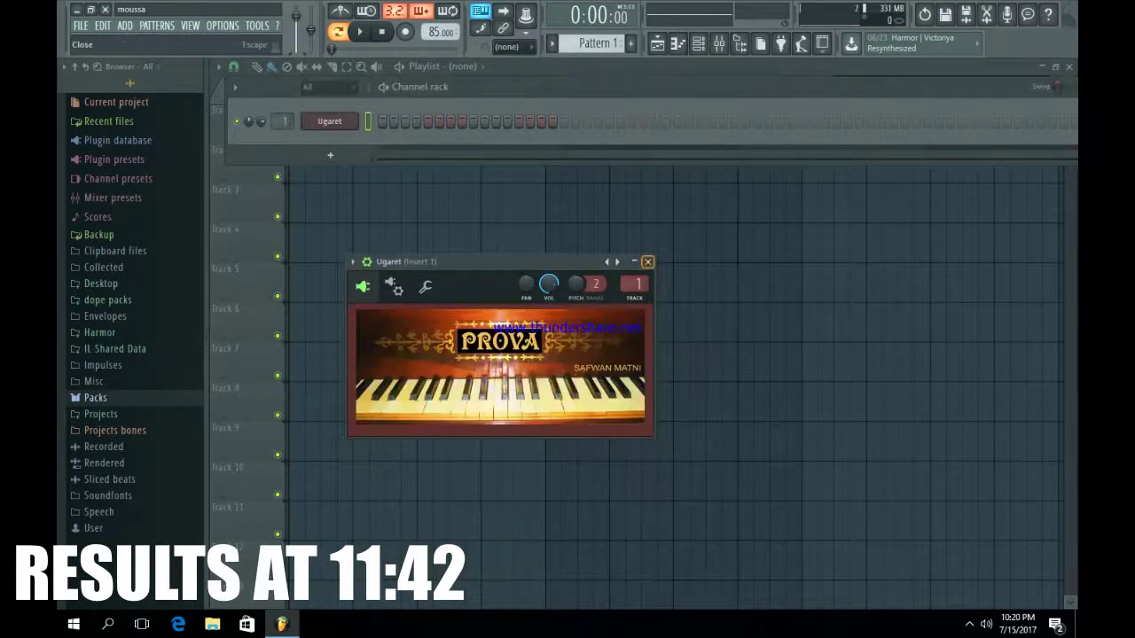
click(647, 261)
Replace the only instrument in the channel rack with reFX Nexus.
right_click(352, 120)
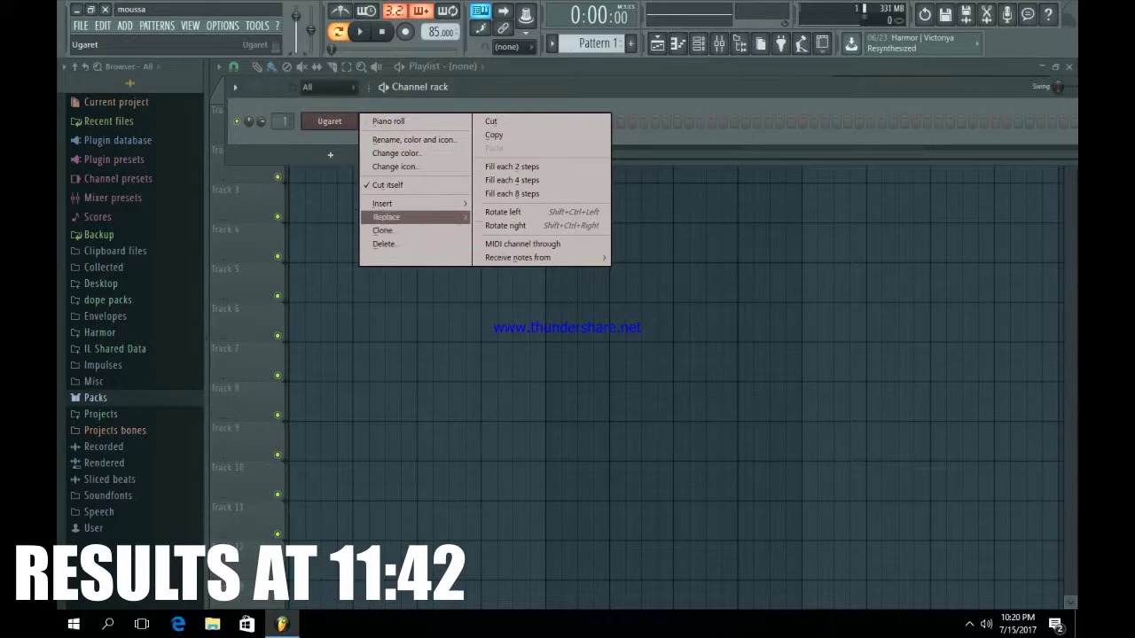
mouse_move(415, 218)
click(623, 311)
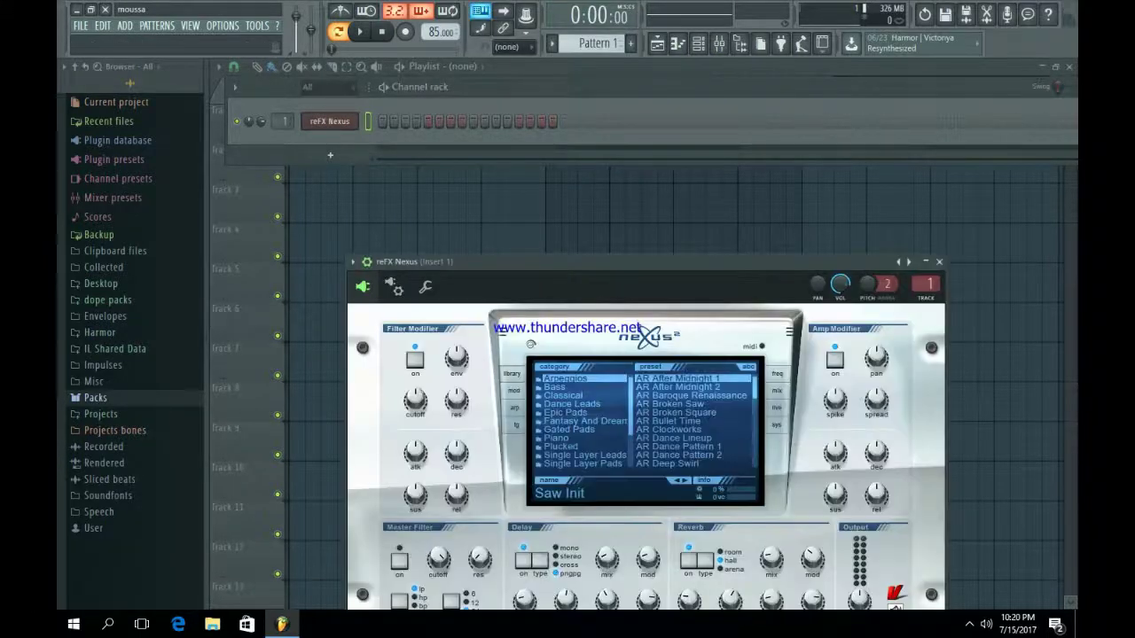
Load the piano preset PN Nexus Grandpiano Soft in Nexus and set its filter modifier cutoff to -40.
click(557, 438)
drag(568, 262, 538, 159)
scroll(666, 319, down, 2)
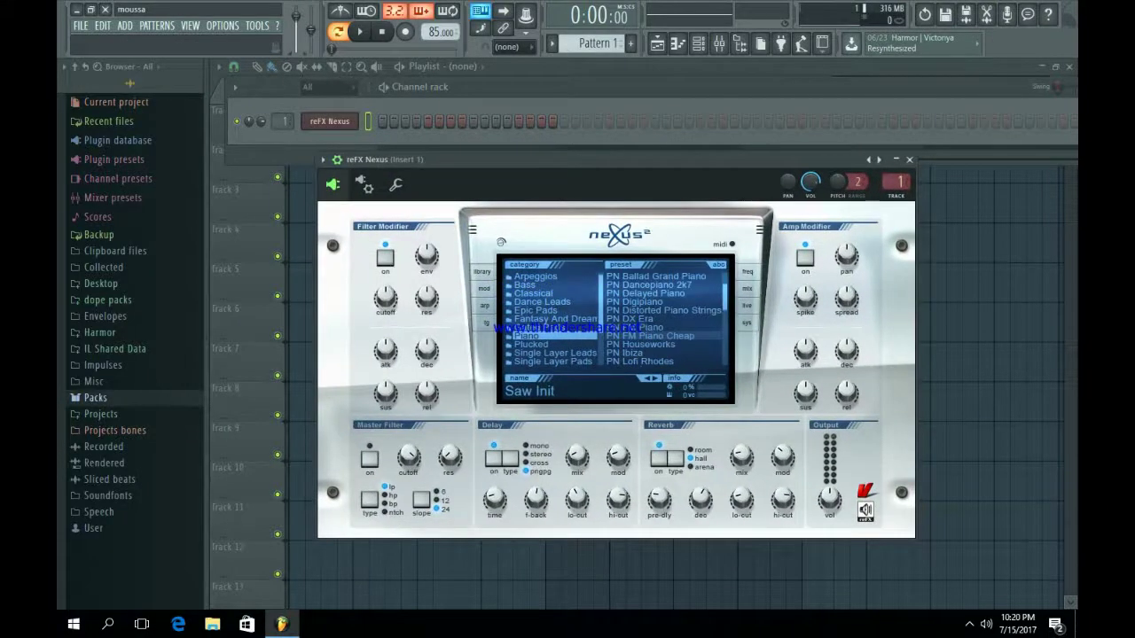
scroll(665, 320, down, 6)
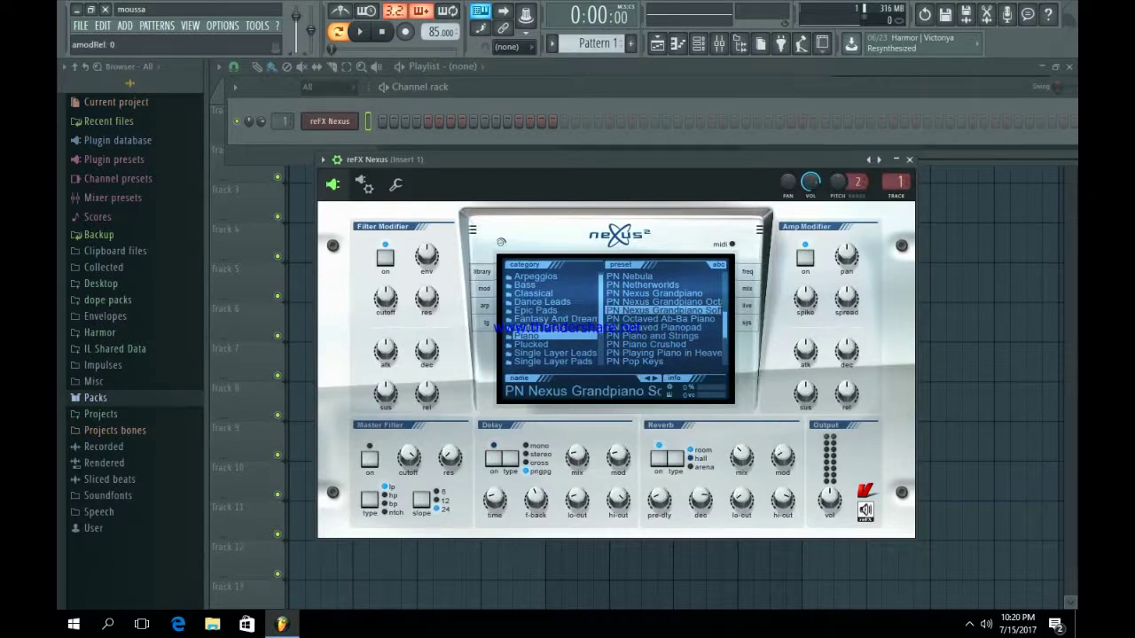
key(c)
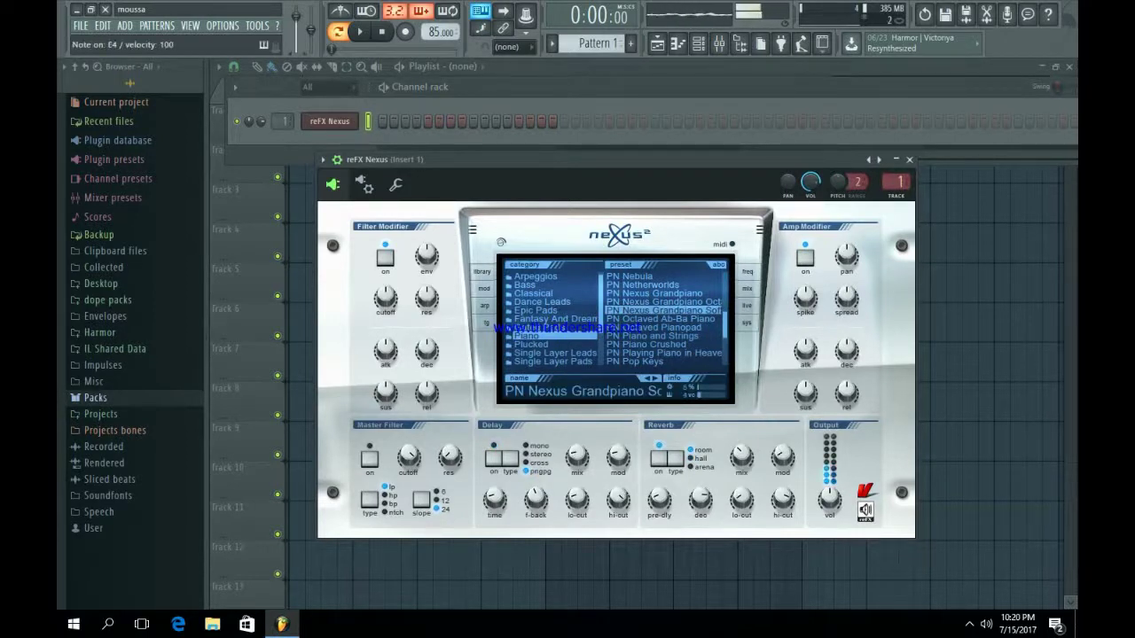
key(x)
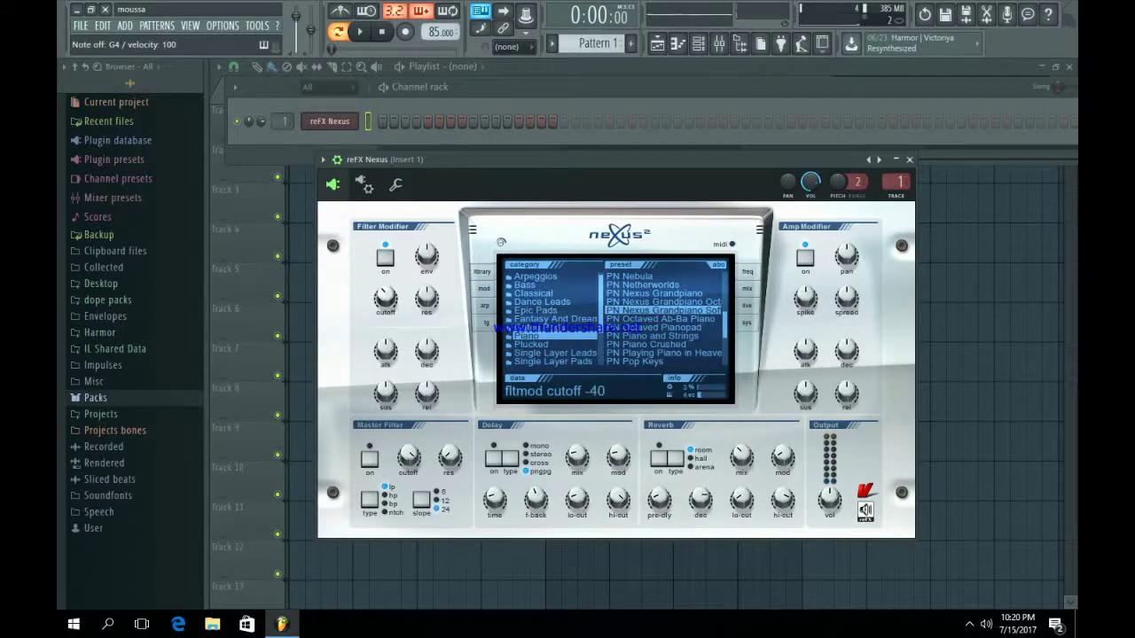
Add Fruity Parametric EQ 2 to the first effect slot of the reFX Nexus mixer track.
key(F9)
key(x)
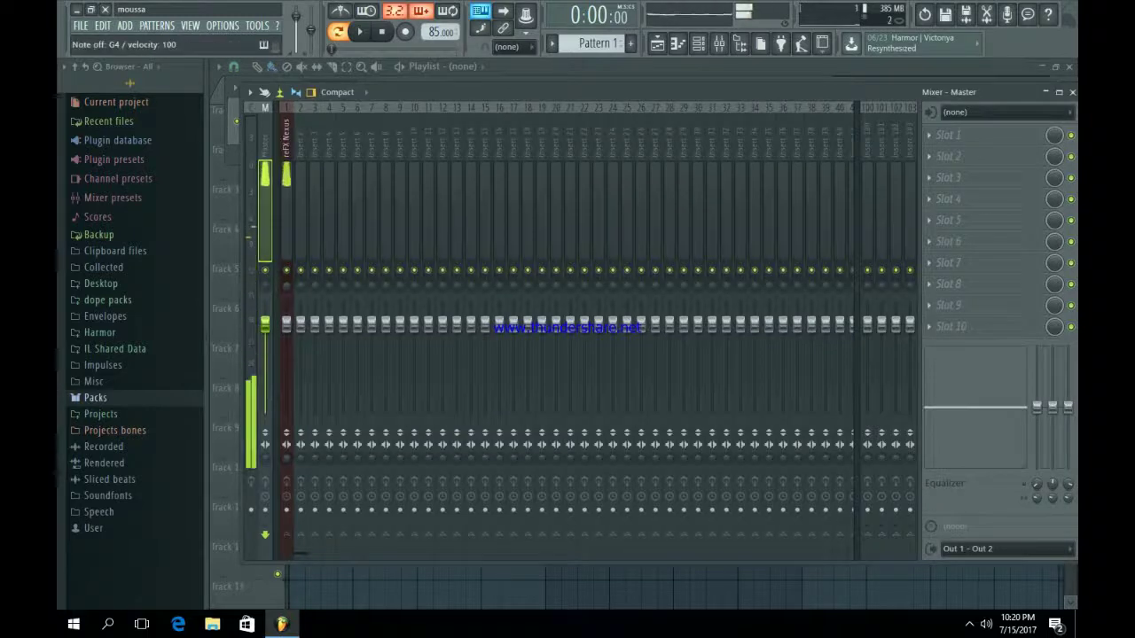
click(286, 213)
click(947, 135)
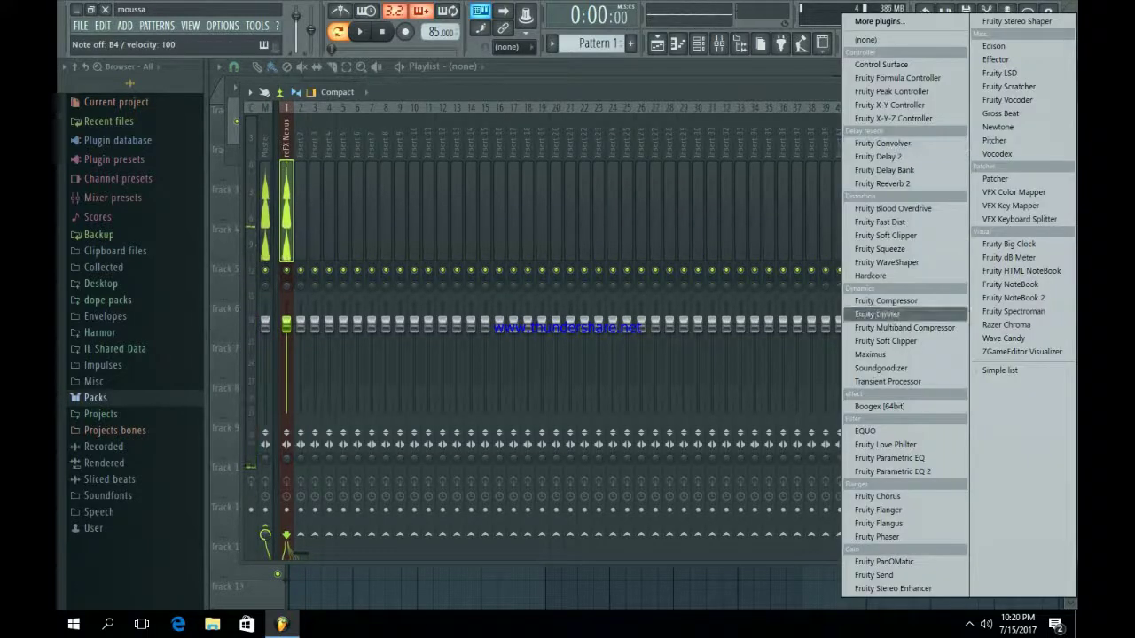
click(887, 470)
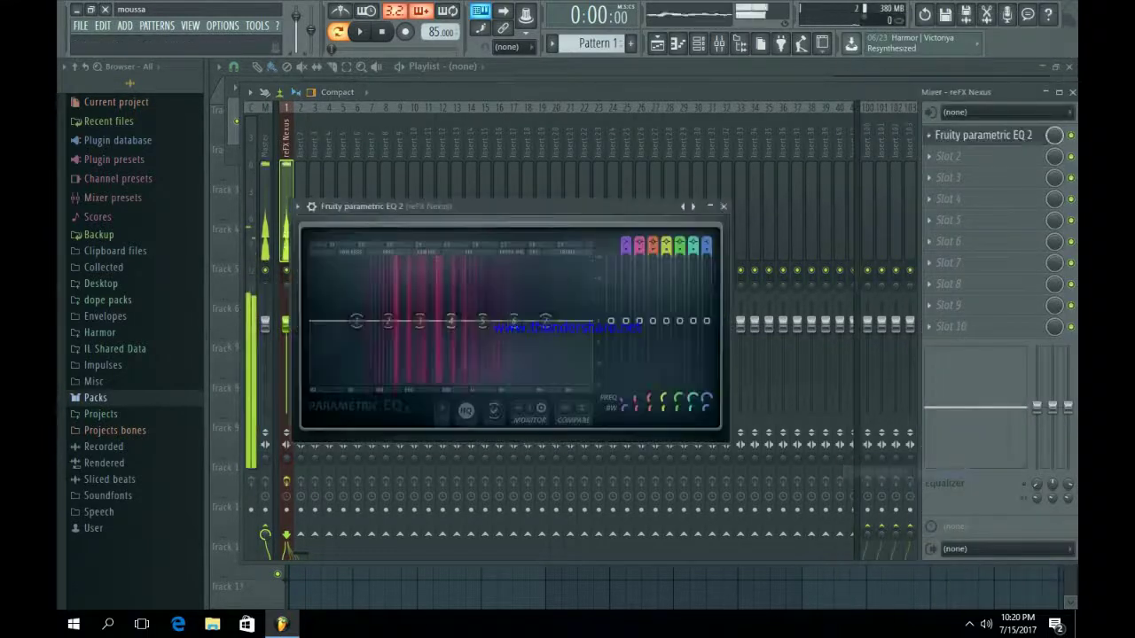
Cut the lows with EQ band 1 set to Steep 8 order, and pull down the highs with band 7.
right_click(357, 321)
mouse_move(379, 371)
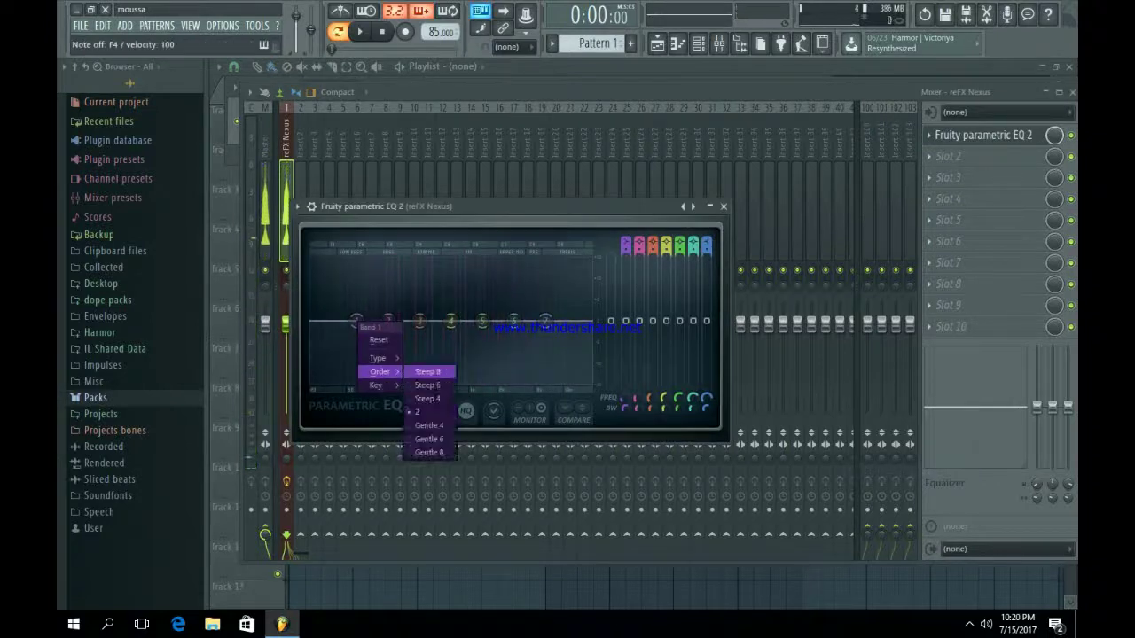
click(427, 371)
drag(356, 321, 371, 383)
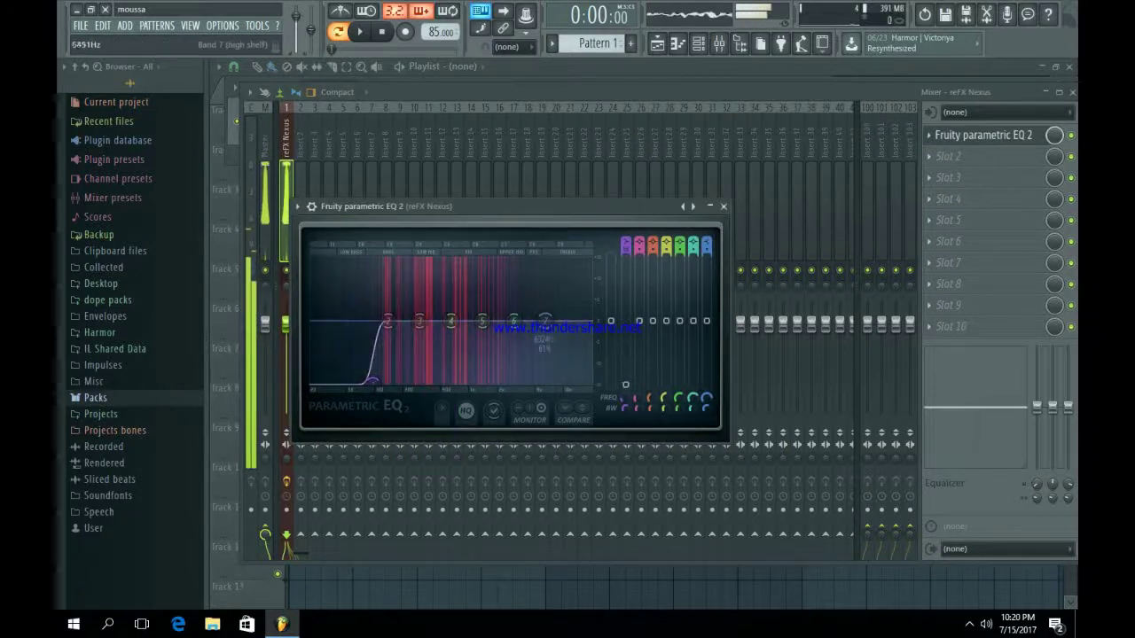
drag(545, 321, 589, 379)
click(723, 207)
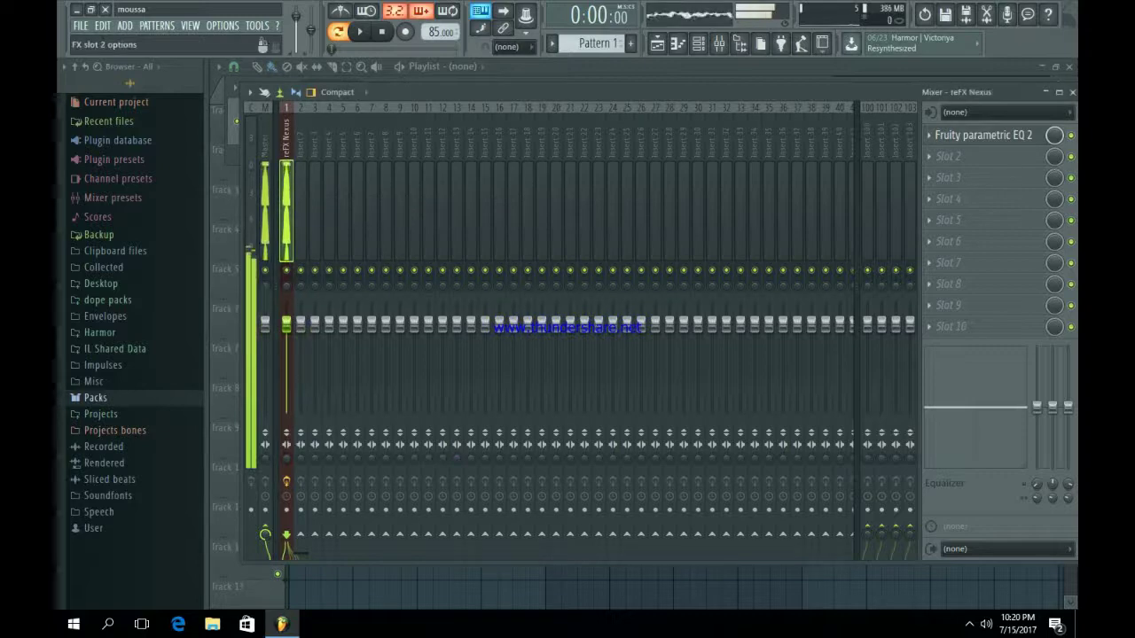
Add Fruity Reeverb 2 to the second effect slot, adjust its high cut, and set the wet level to about 90%.
click(949, 156)
click(882, 182)
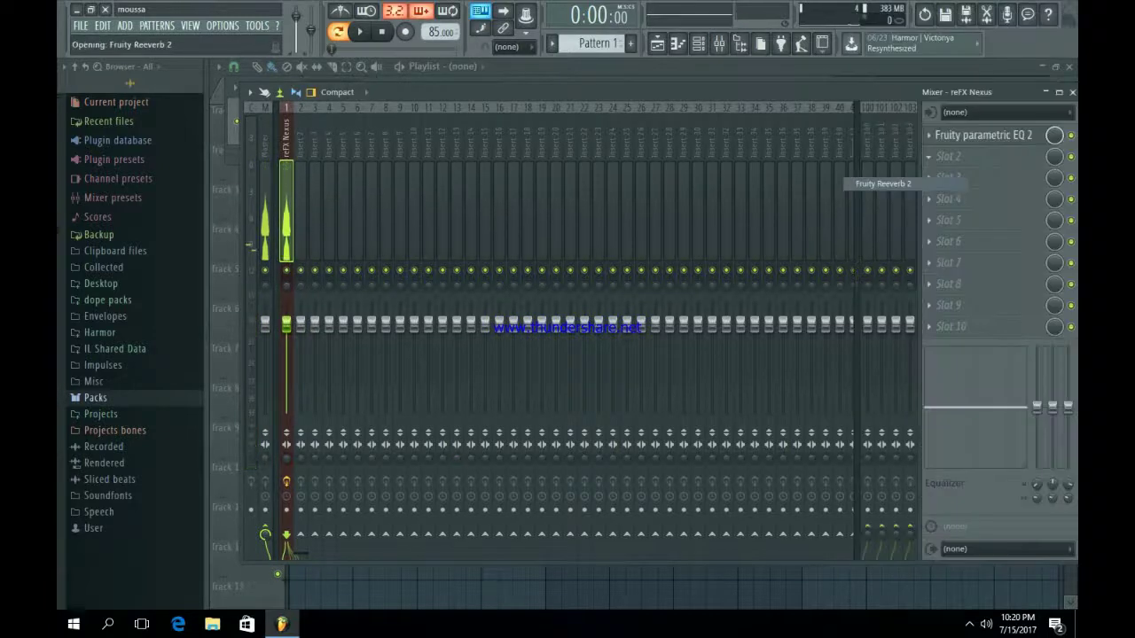
drag(635, 270, 636, 264)
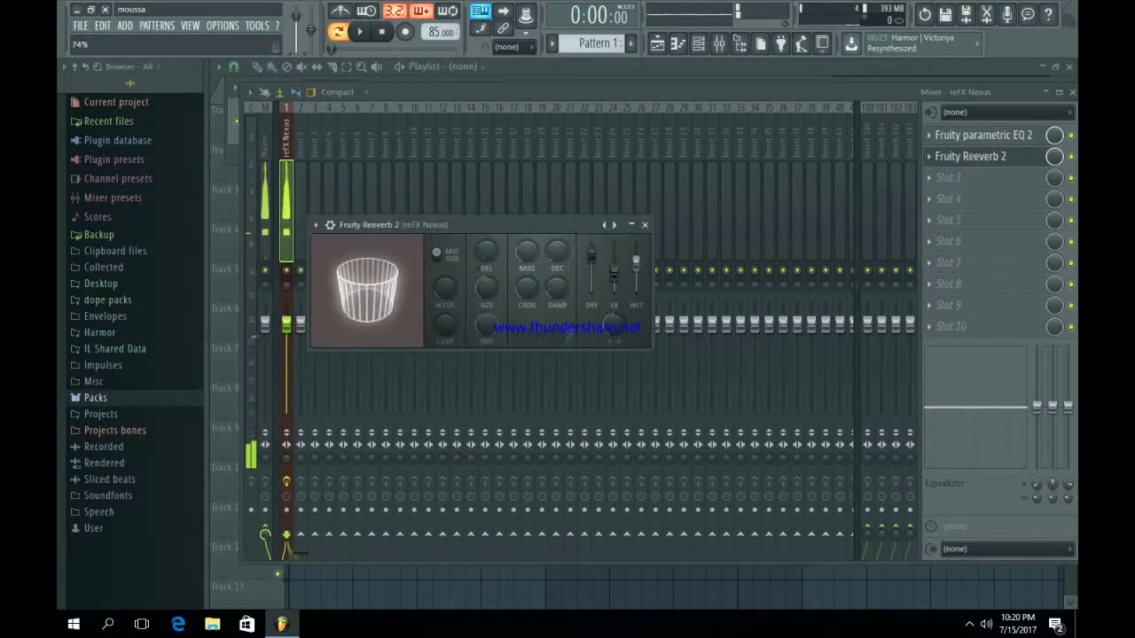
drag(445, 288, 445, 317)
key(z)
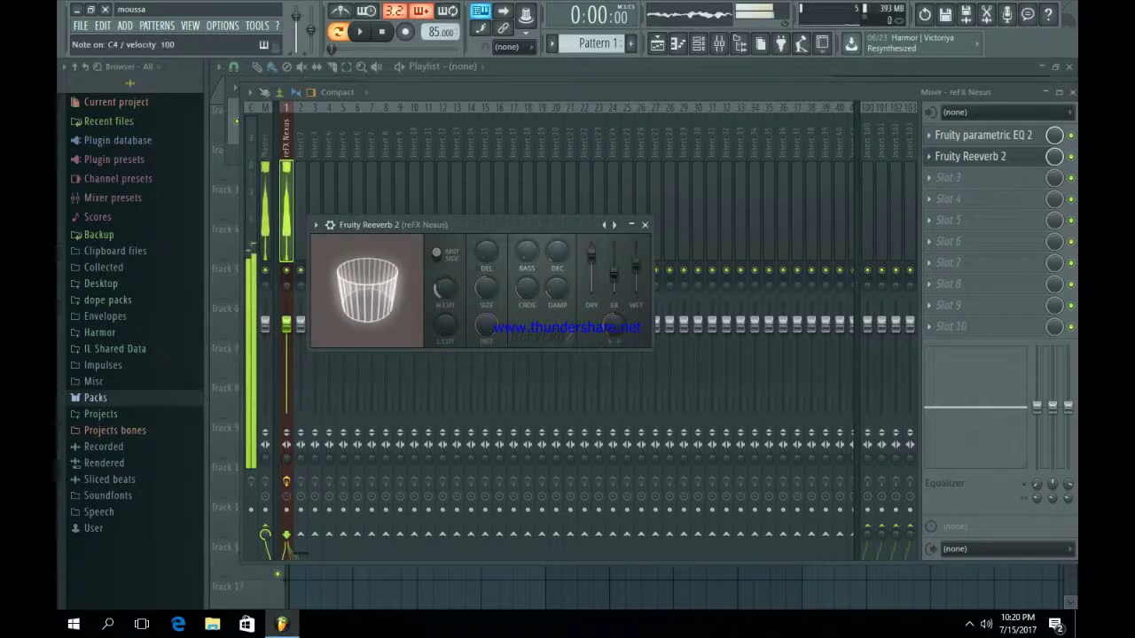
key(z)
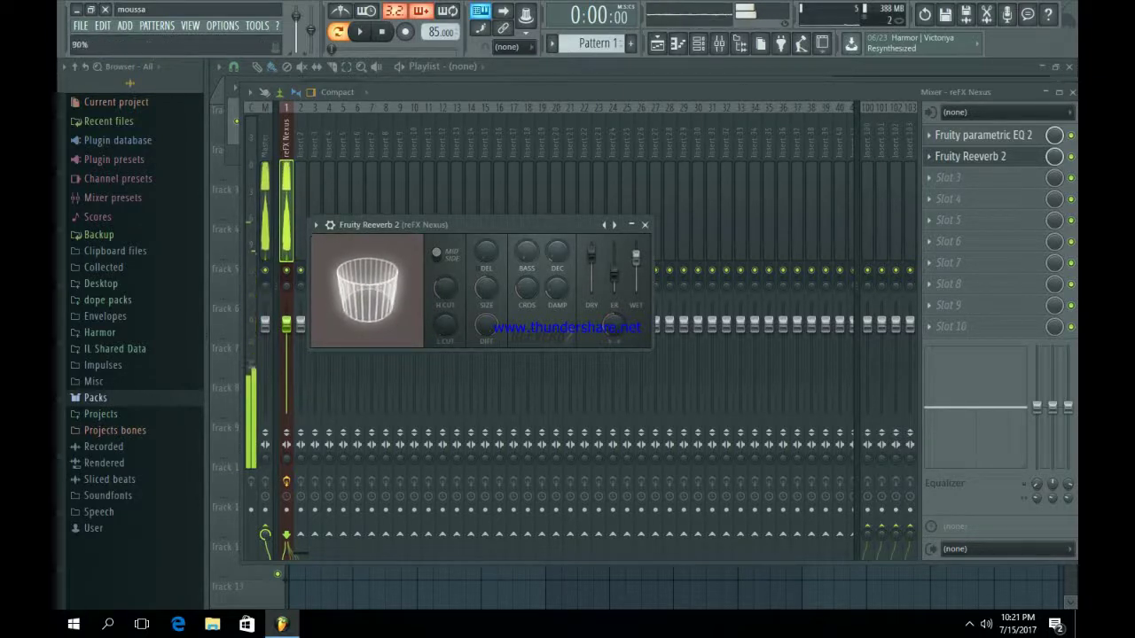
click(644, 224)
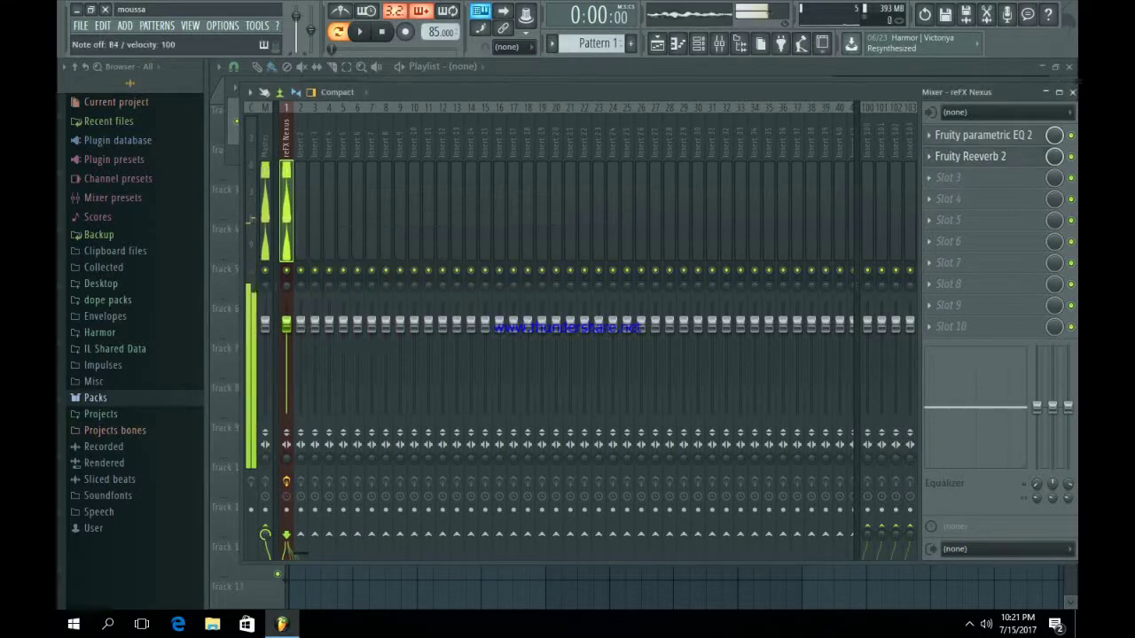
Add Fruity Stereo Shaper to the third effect slot and load a preset that offsets its delay and phase.
click(949, 177)
click(1020, 178)
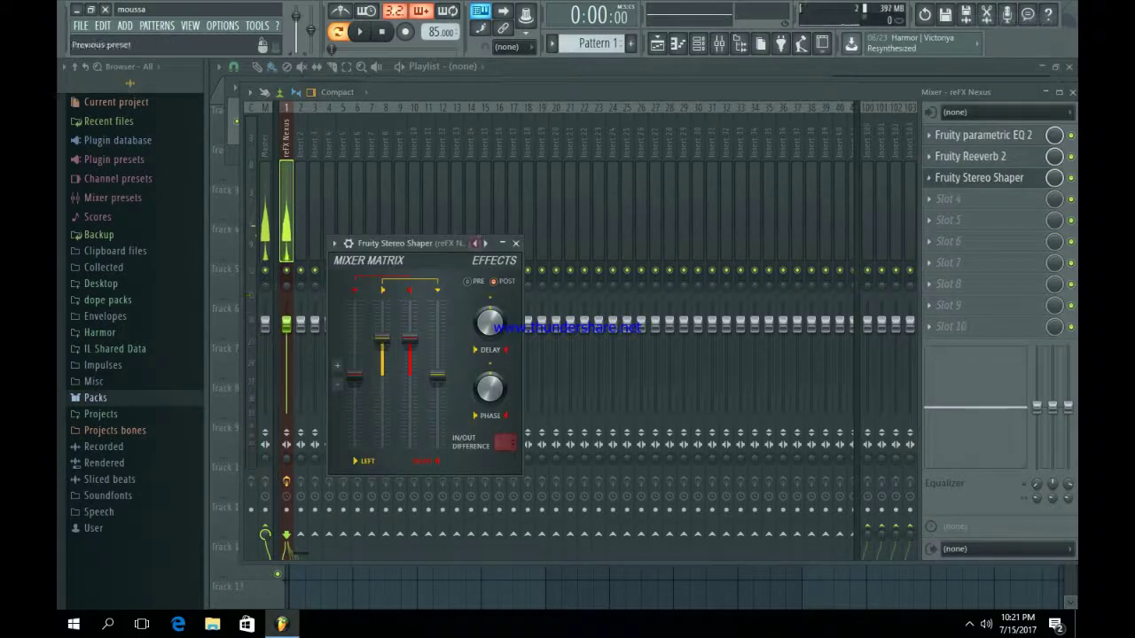
right_click(484, 244)
mouse_move(510, 254)
click(583, 361)
key(z)
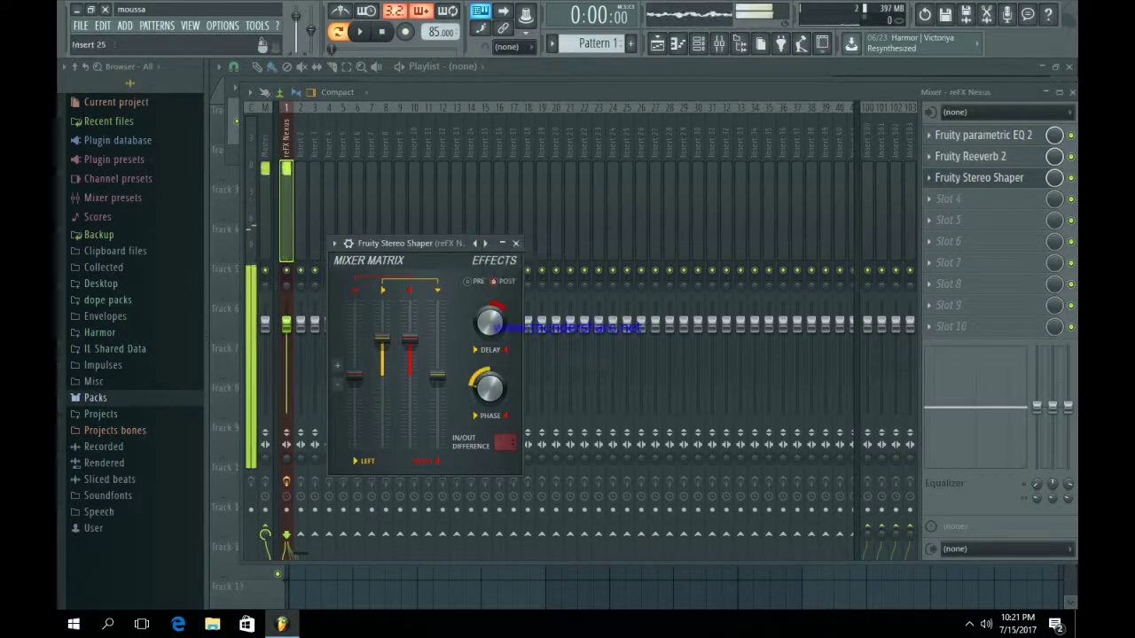
Open the reFX Nexus channel's piano roll with an enlarged note grid showing about five bars.
key(F6)
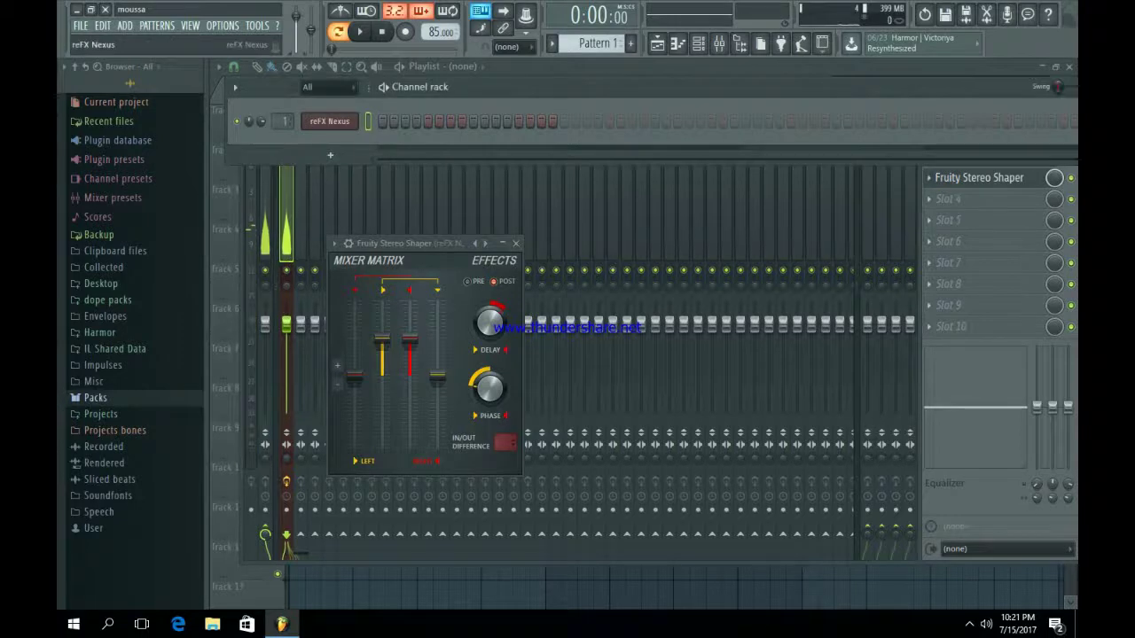
right_click(350, 122)
click(390, 121)
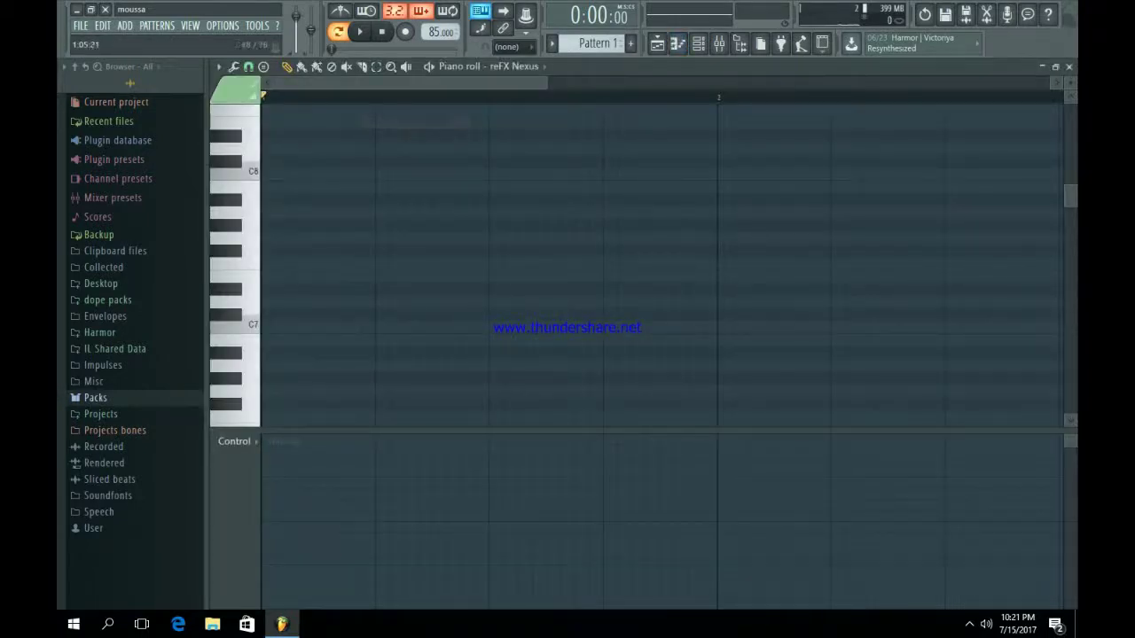
drag(453, 430, 469, 551)
scroll(515, 425, down, 6)
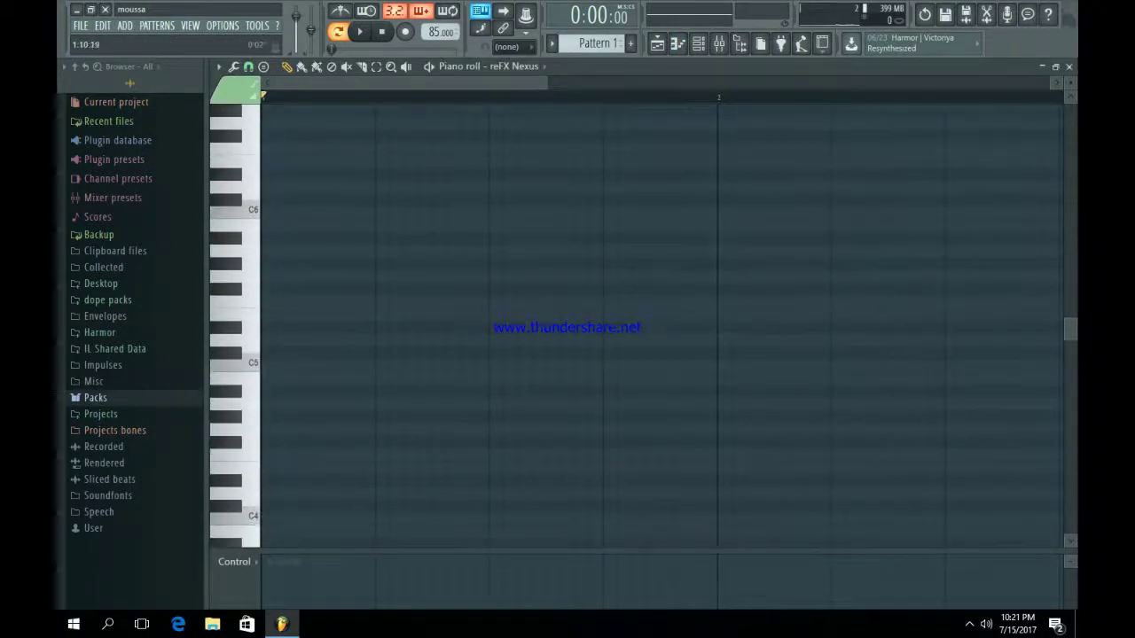
drag(544, 82, 1050, 83)
Draw a one-bar chord of A4, E5, A5 and C6 in bar 1.
scroll(442, 253, down, 1)
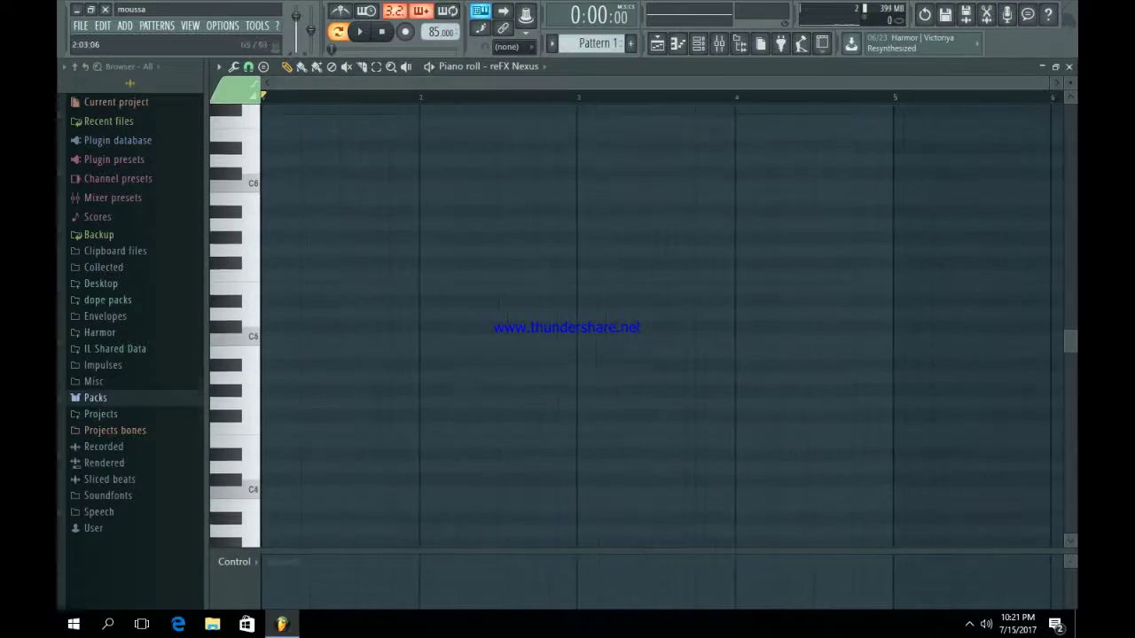
scroll(567, 319, down, 5)
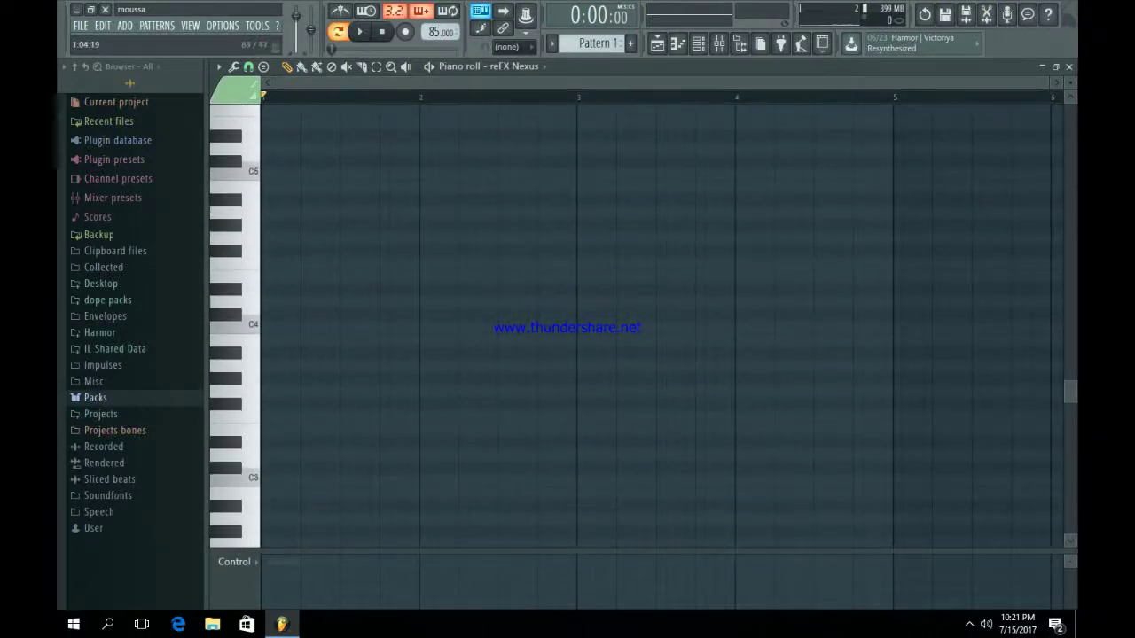
scroll(567, 319, up, 2)
click(270, 315)
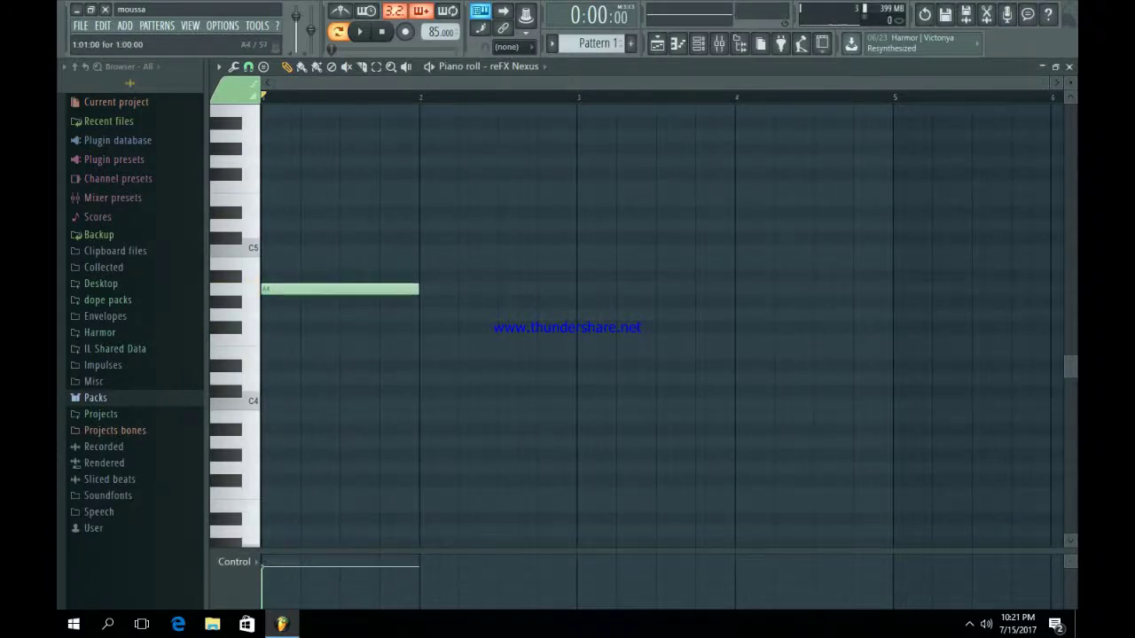
scroll(568, 319, up, 1)
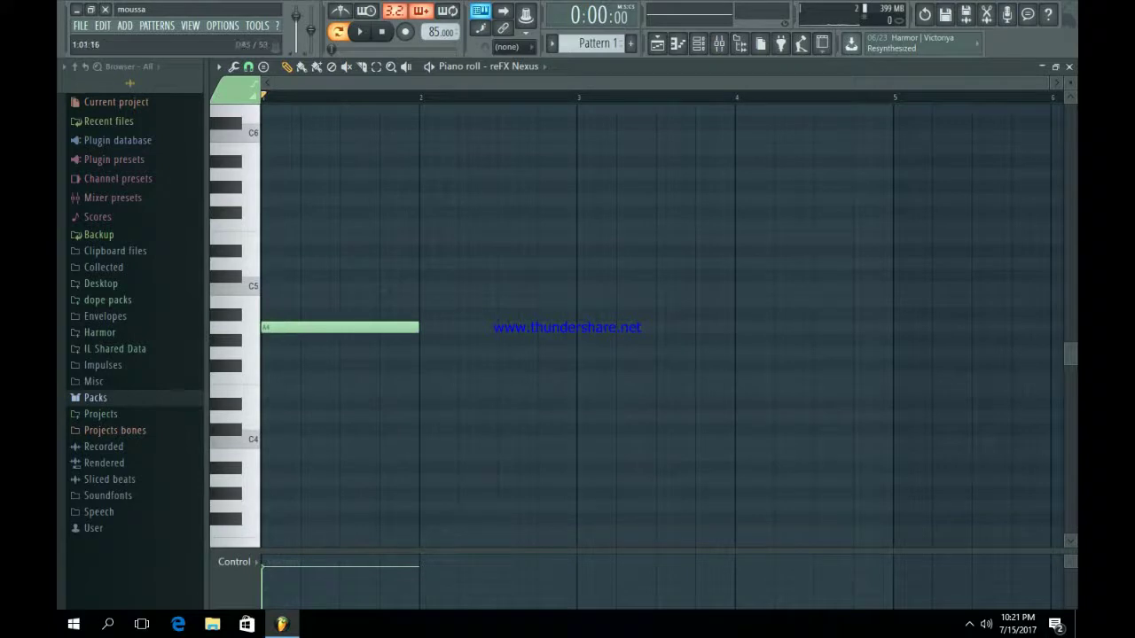
click(271, 238)
scroll(568, 319, up, 2)
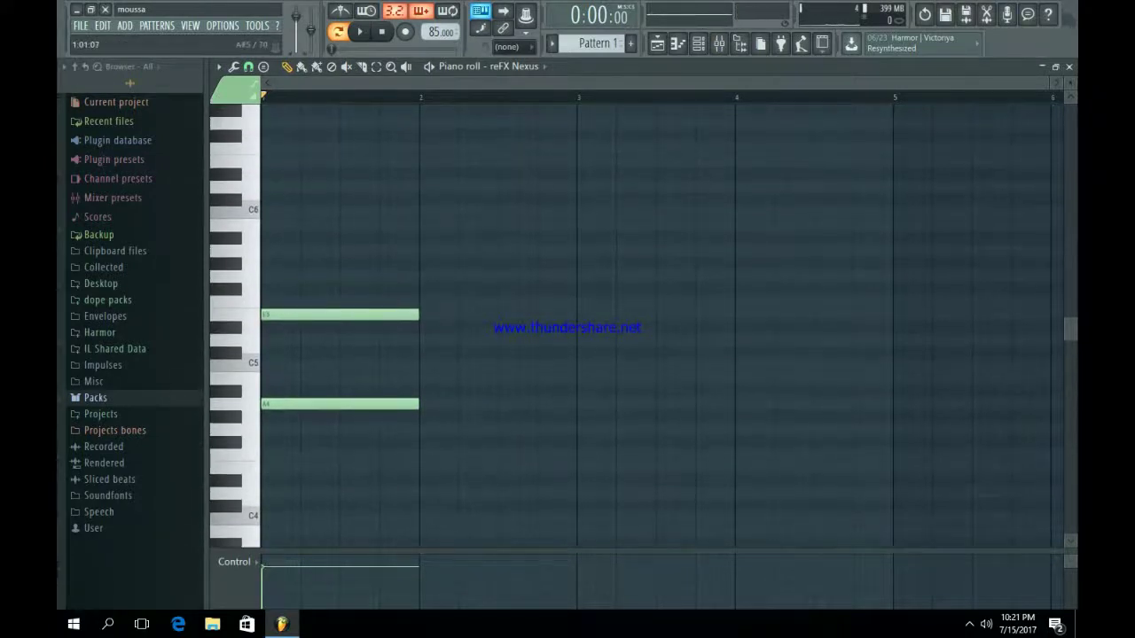
click(271, 251)
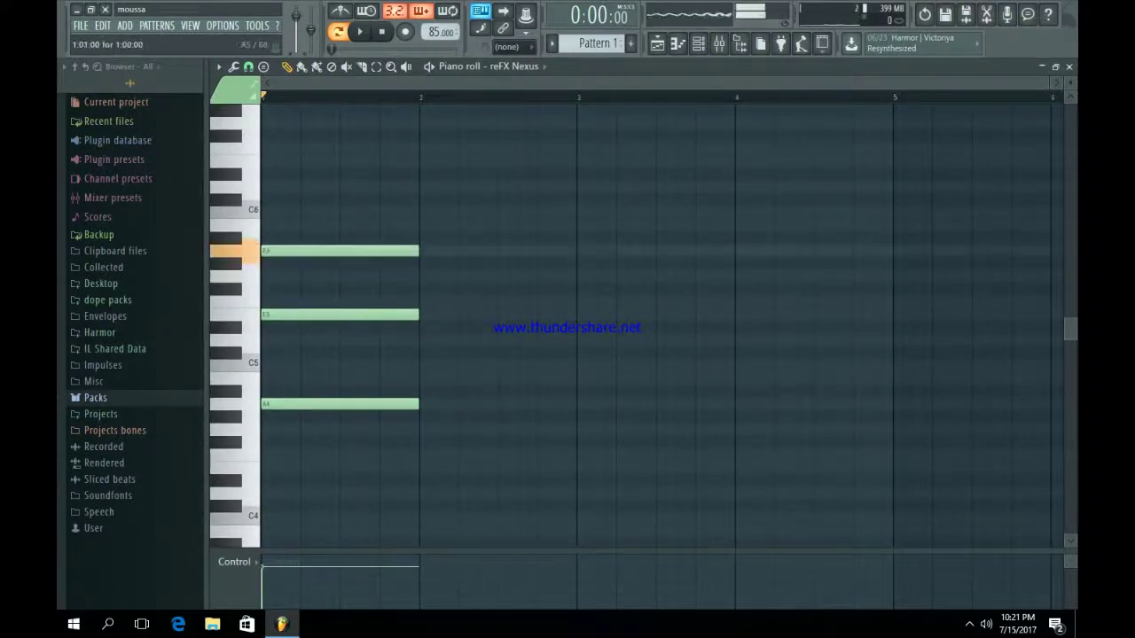
click(274, 212)
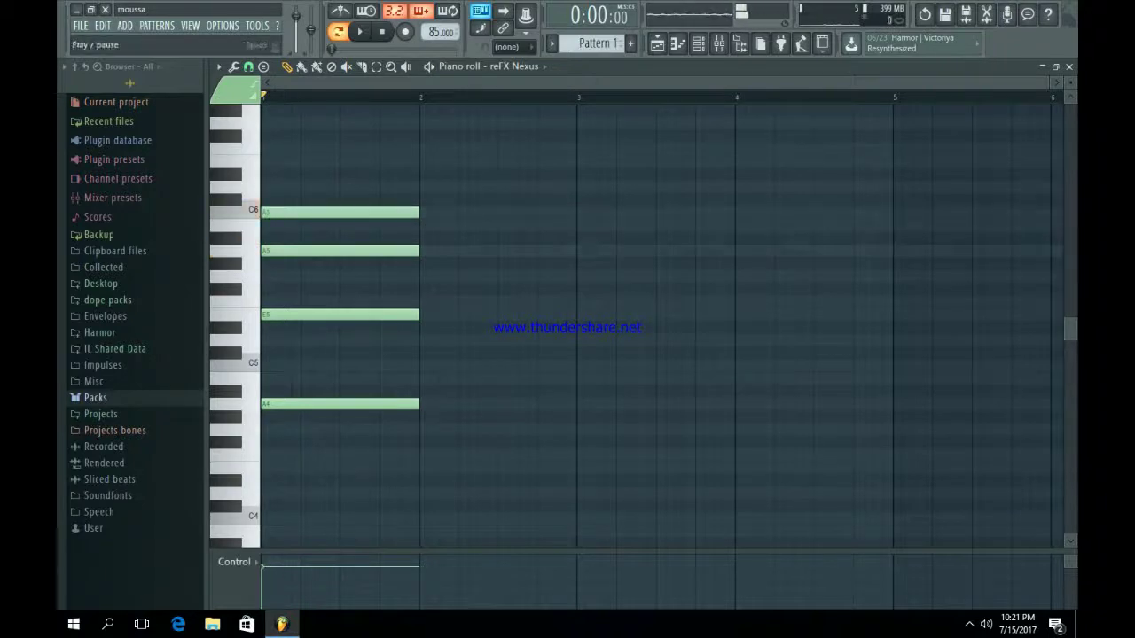
Play the bar 1 chord and restart its playback from the beginning.
click(359, 31)
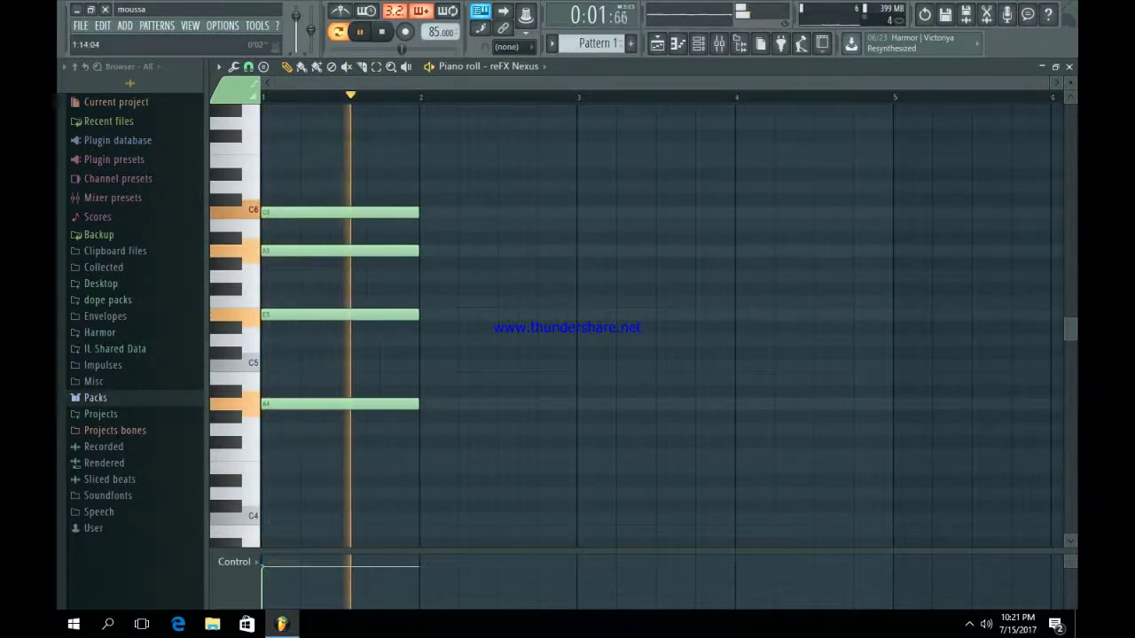
key(space)
key(space)
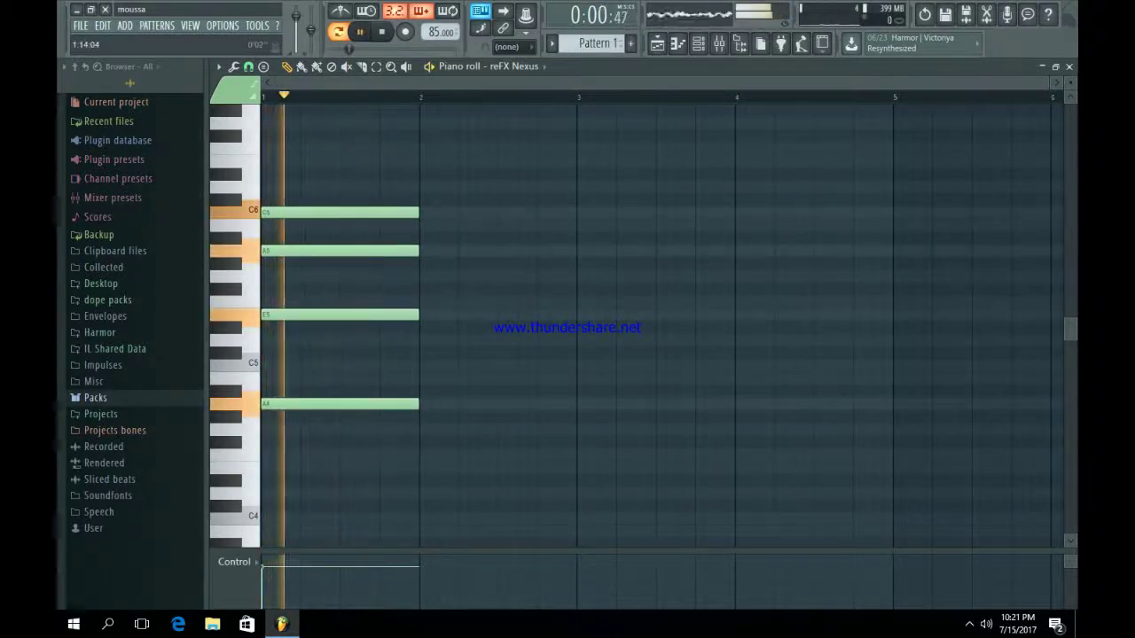
Transpose the whole bar 1 chord down one octave to A3, E4, A4 and C5 and play it back.
key(space)
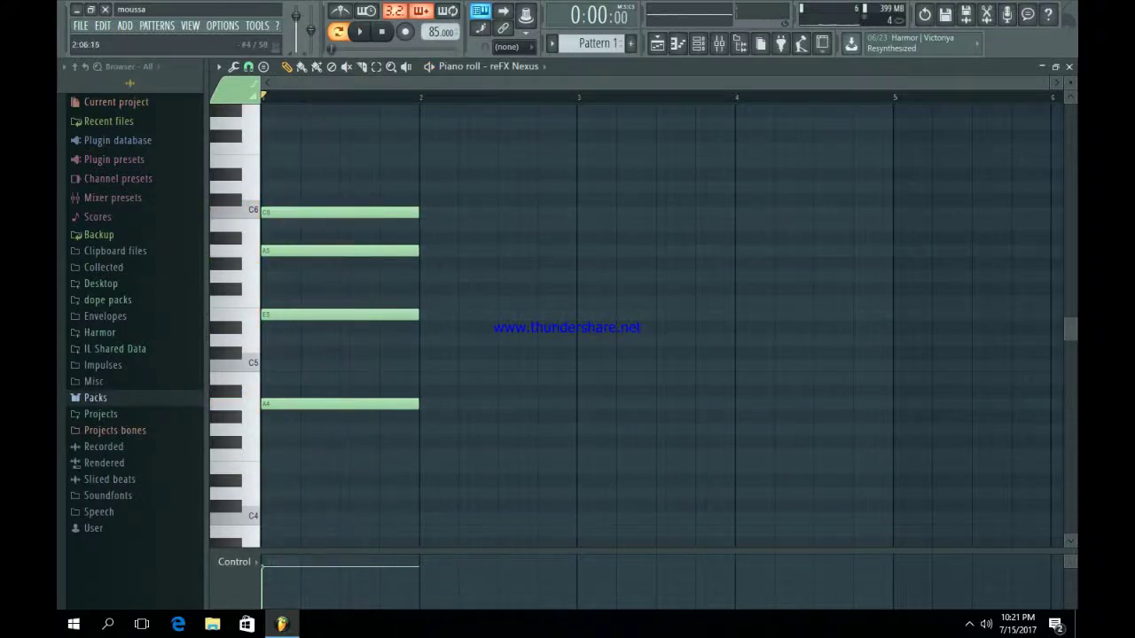
drag(467, 459, 190, 142)
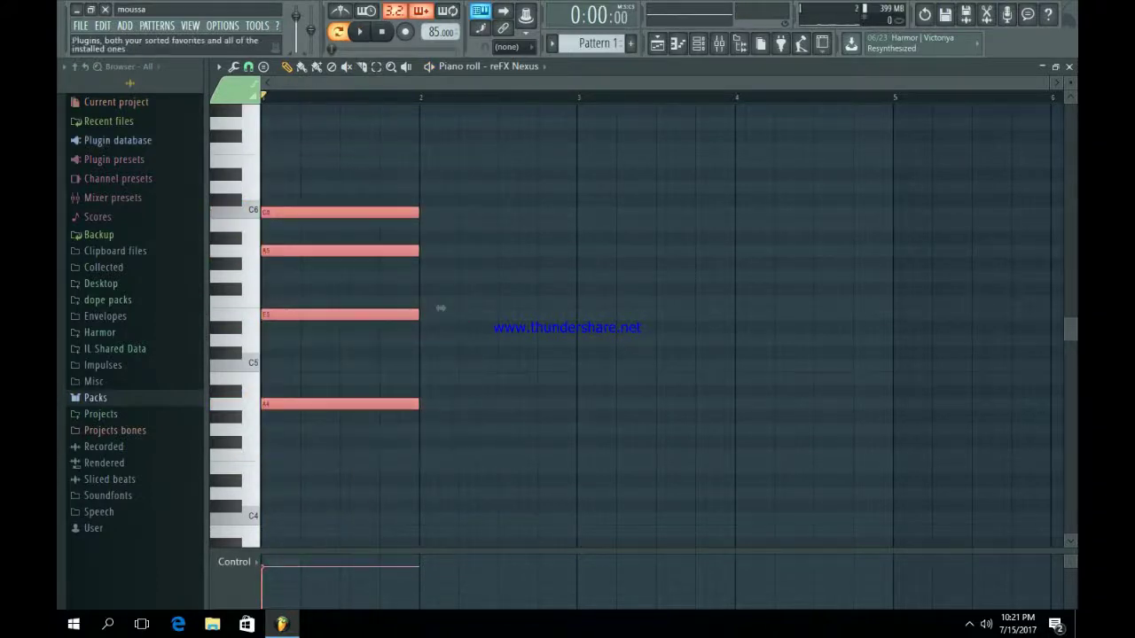
drag(441, 308, 438, 461)
key(space)
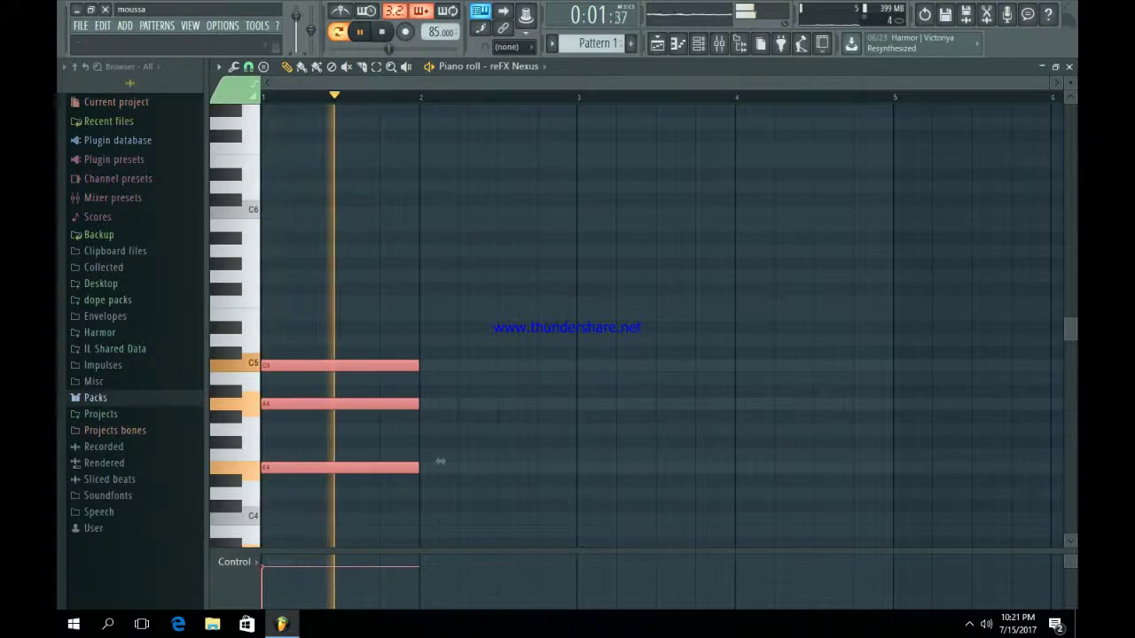
scroll(440, 461, down, 4)
key(space)
key(space)
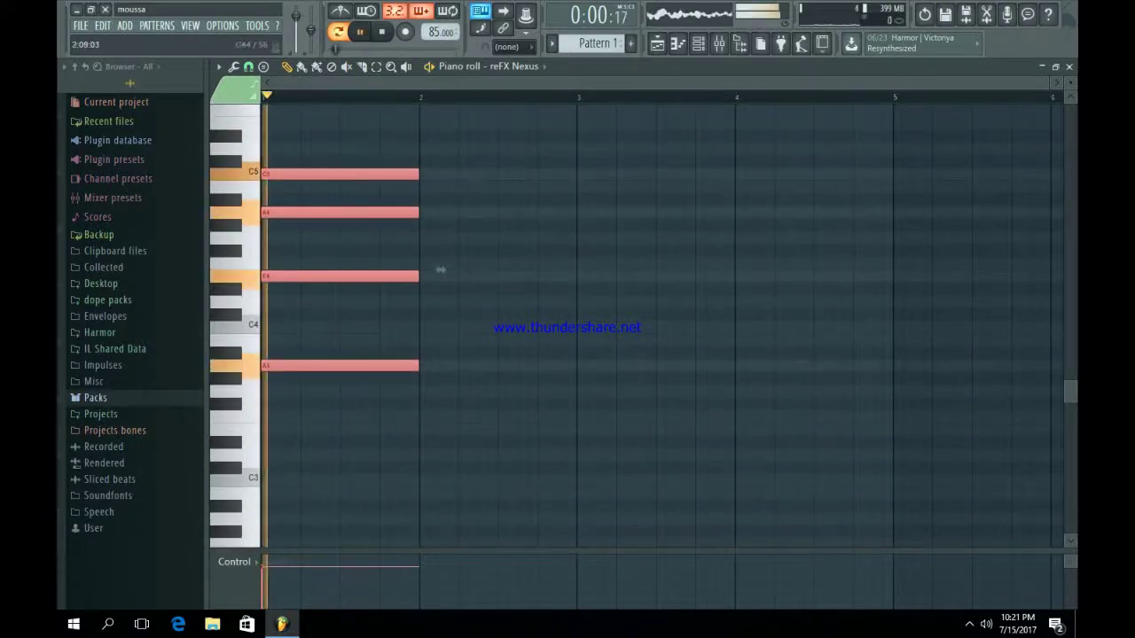
Duplicate the bar 1 chord into bar 2 and shorten the copied notes to one beat.
key(ctrl+b)
key(space)
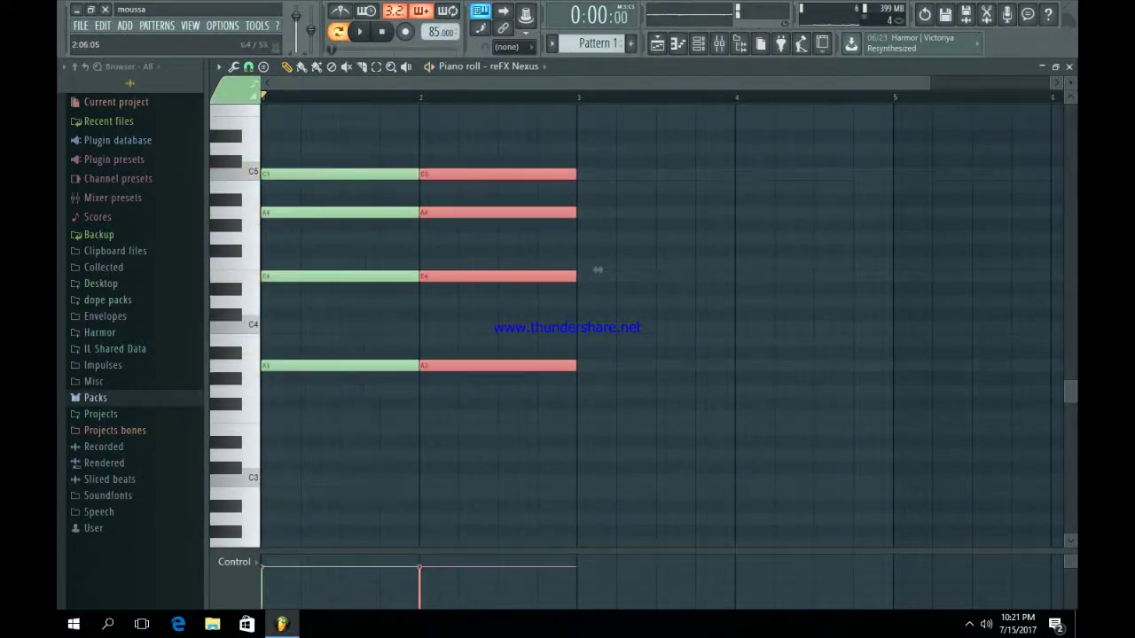
key(ctrl+d)
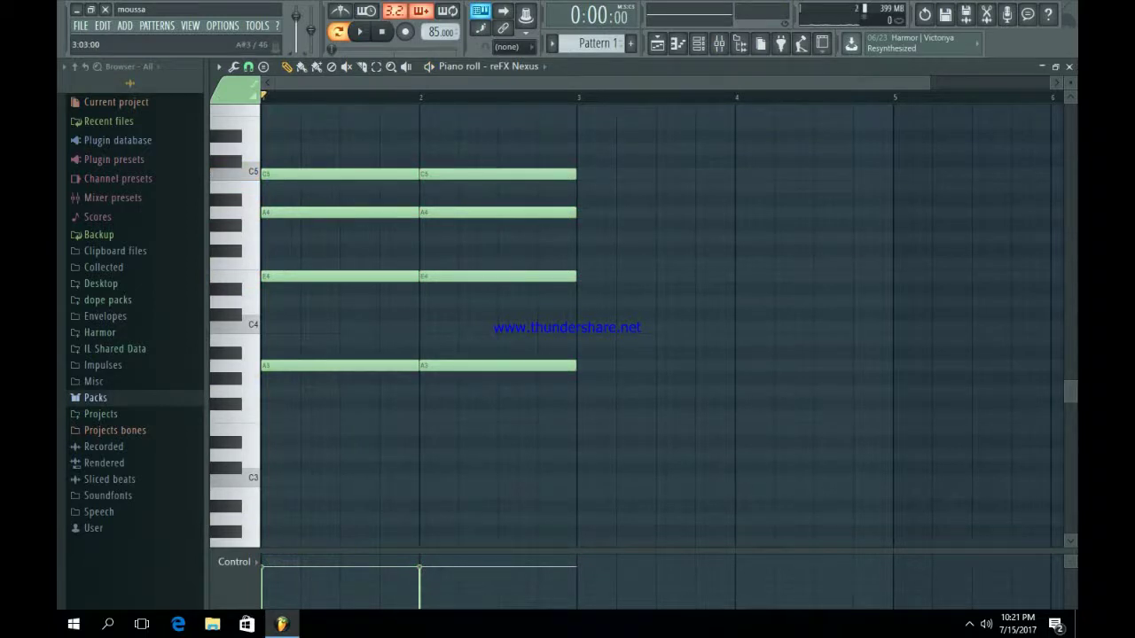
drag(622, 449, 496, 156)
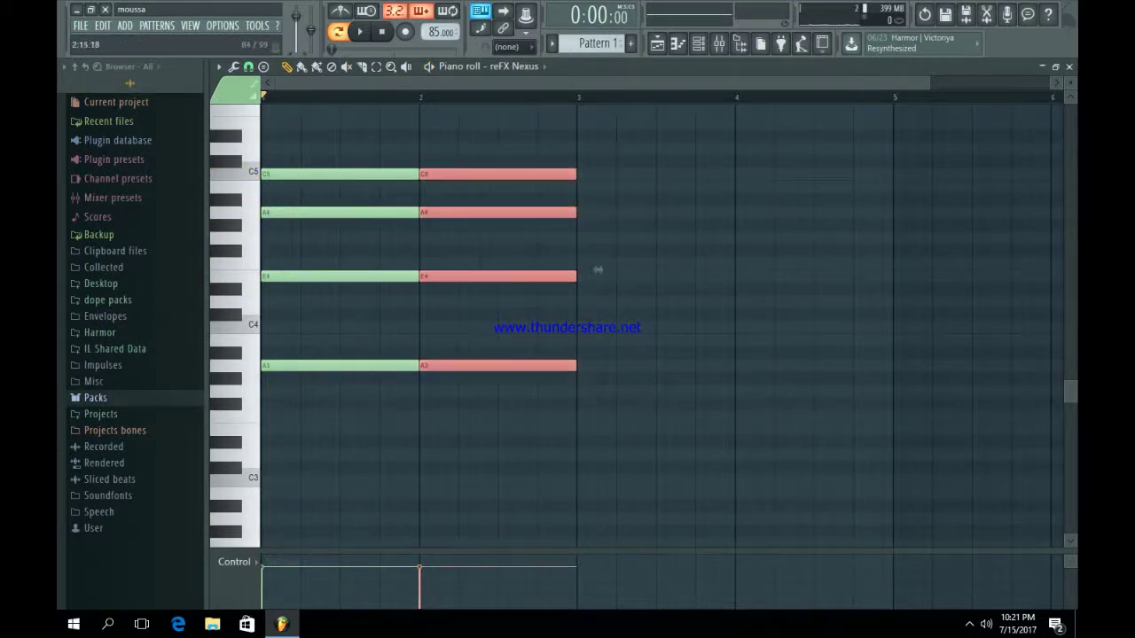
drag(598, 269, 479, 269)
key(space)
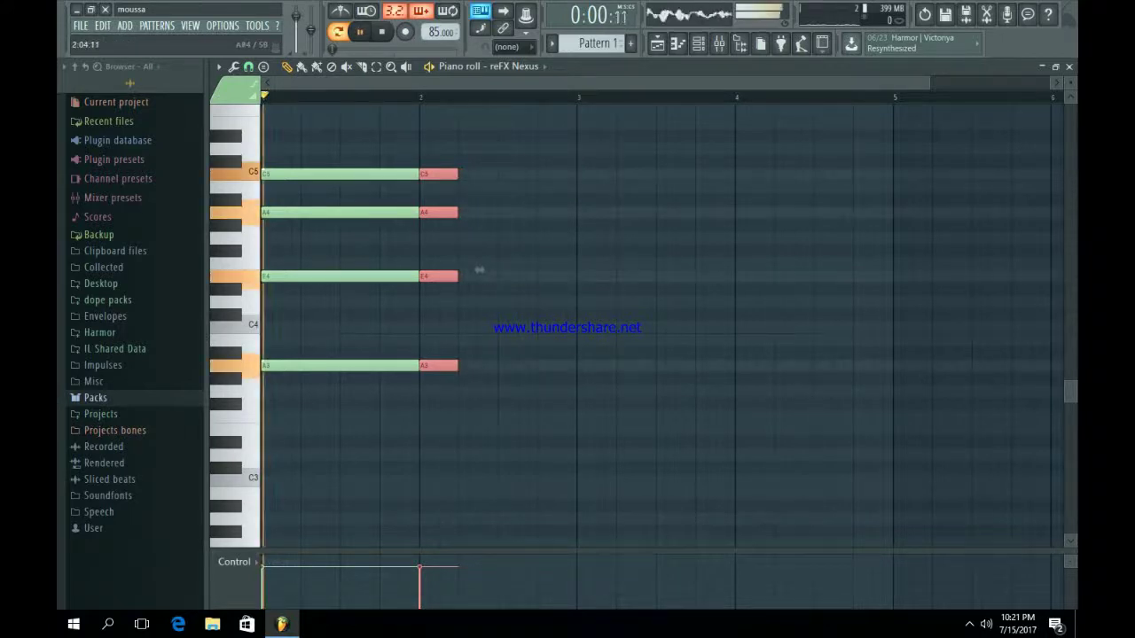
Fill the last three beats of bar 2 with a chord of A3, G4 and B4 and play the pattern.
click(470, 186)
drag(497, 186, 577, 186)
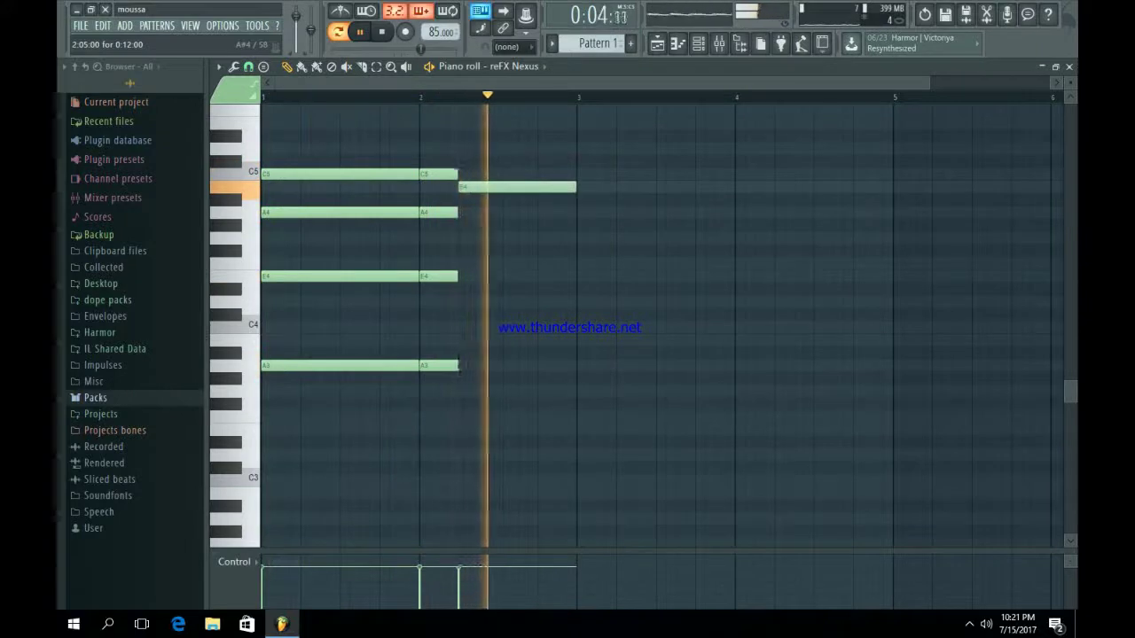
key(space)
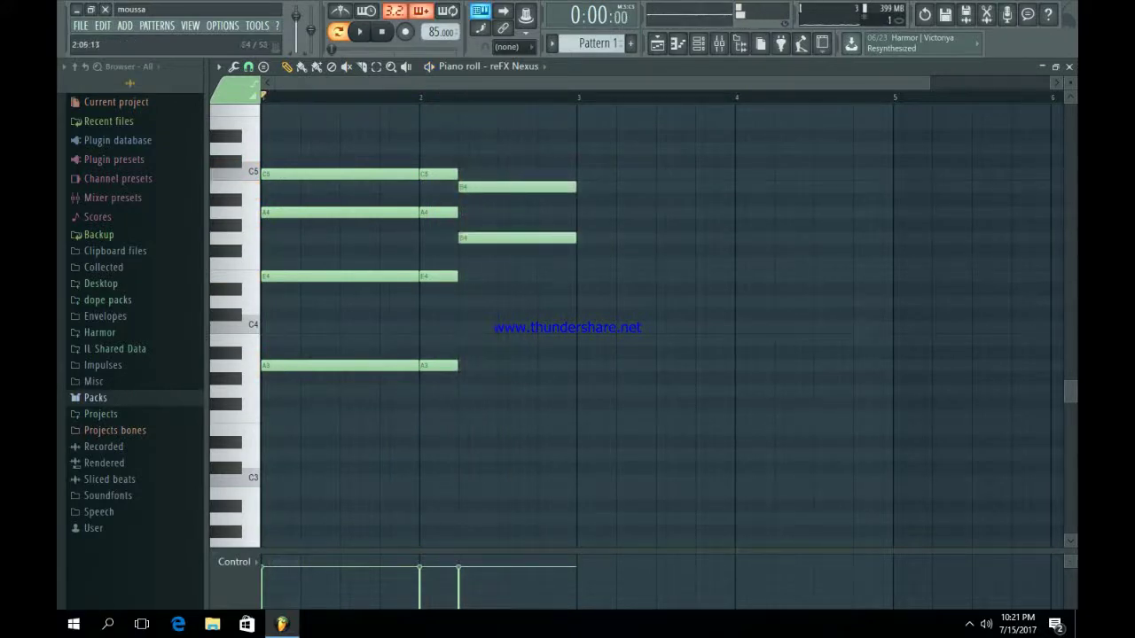
drag(463, 327, 467, 365)
key(space)
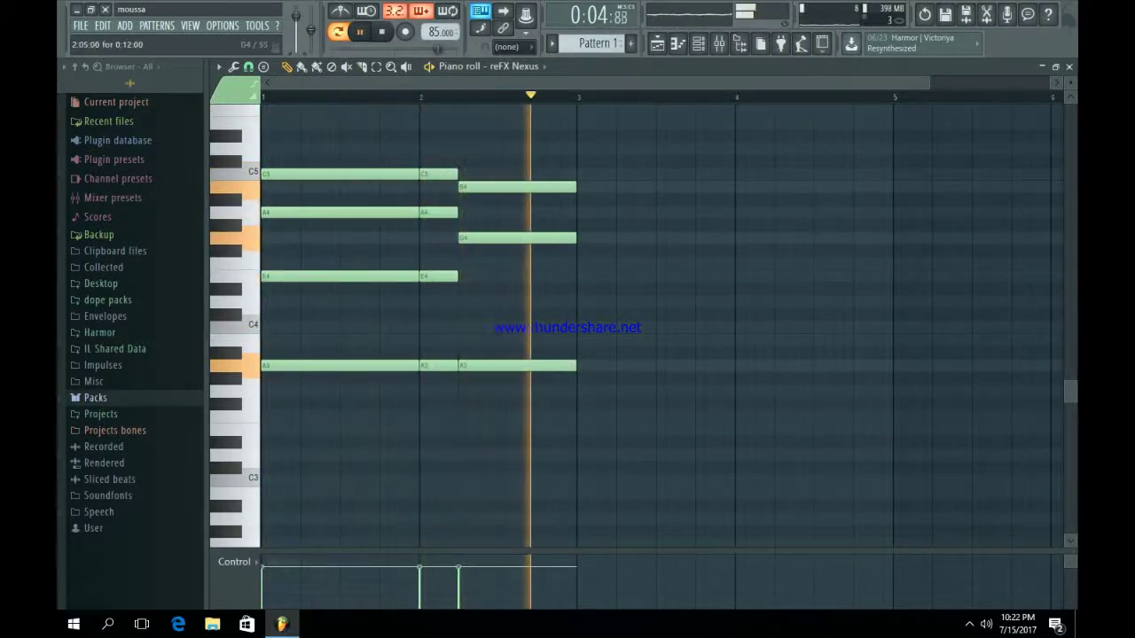
key(space)
Draw a one-bar chord of G3, B3 and E4 in bar 3 and play the progression from the start.
click(585, 277)
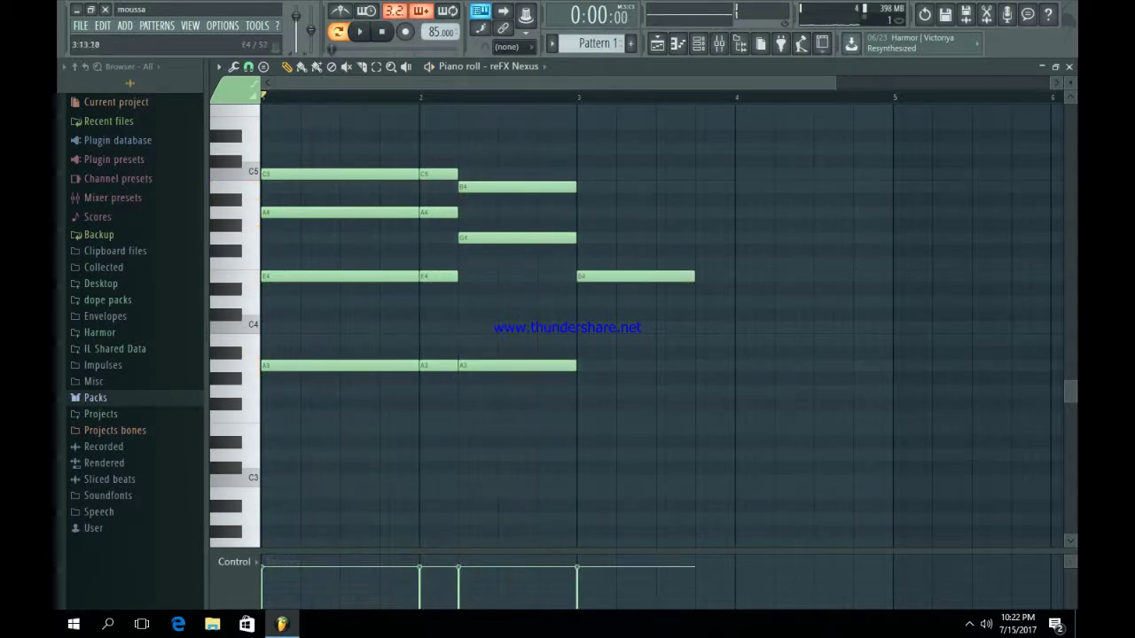
drag(694, 277, 704, 277)
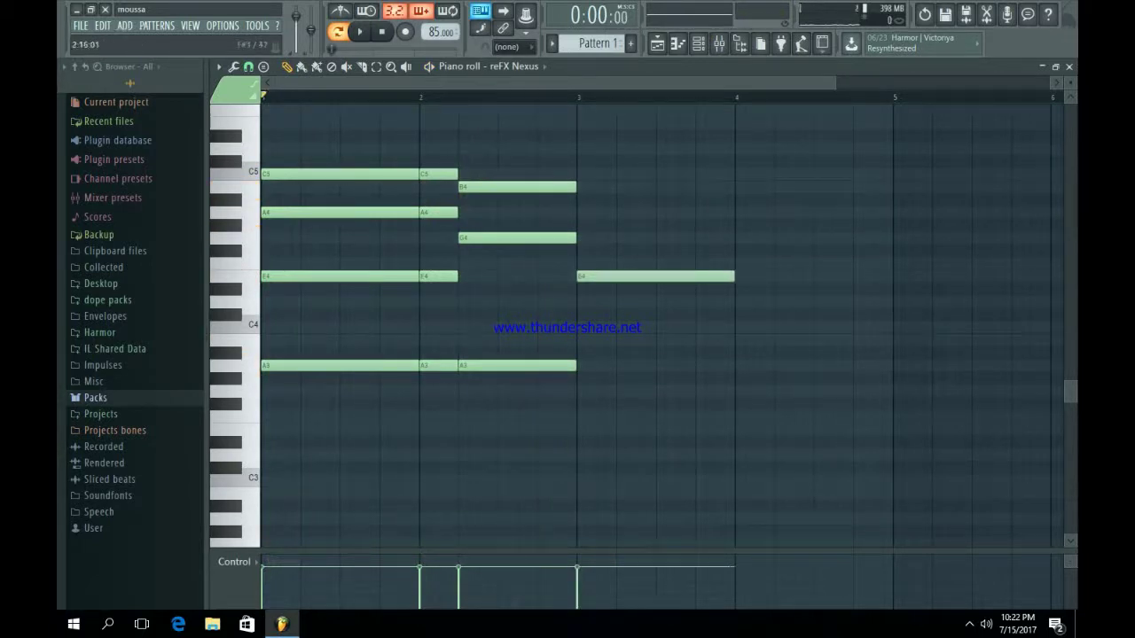
click(589, 391)
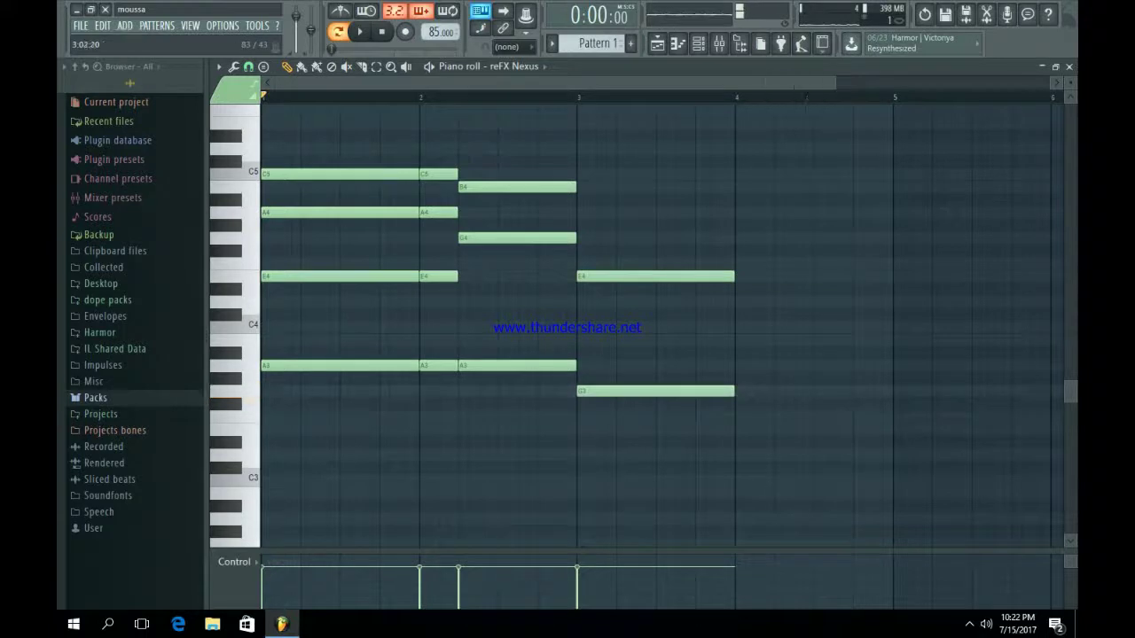
click(586, 327)
drag(585, 328, 585, 340)
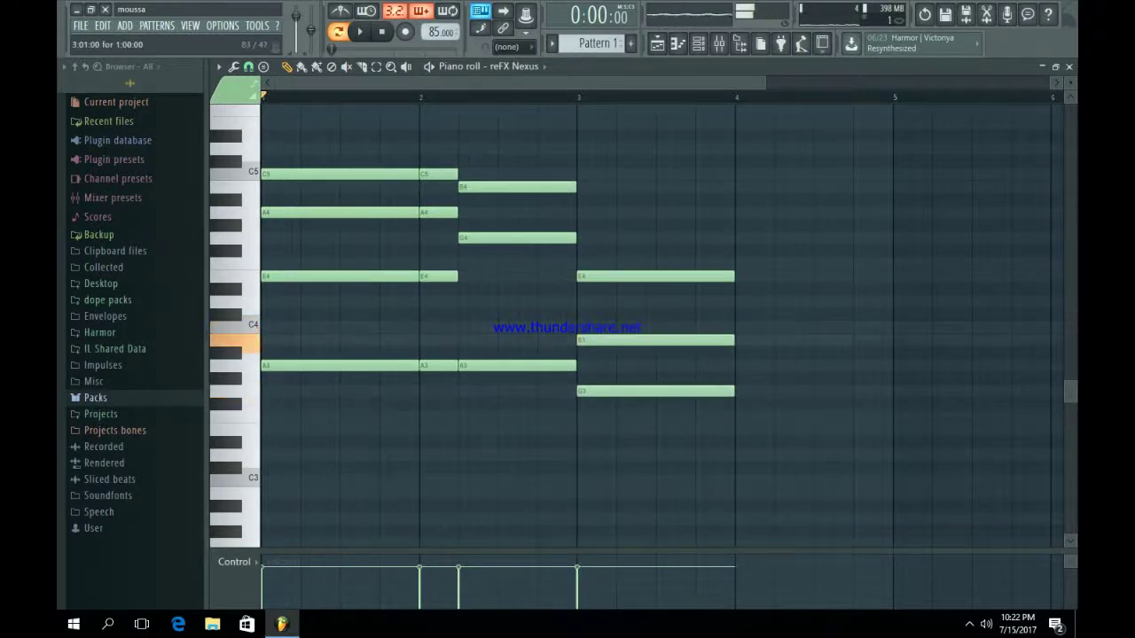
key(space)
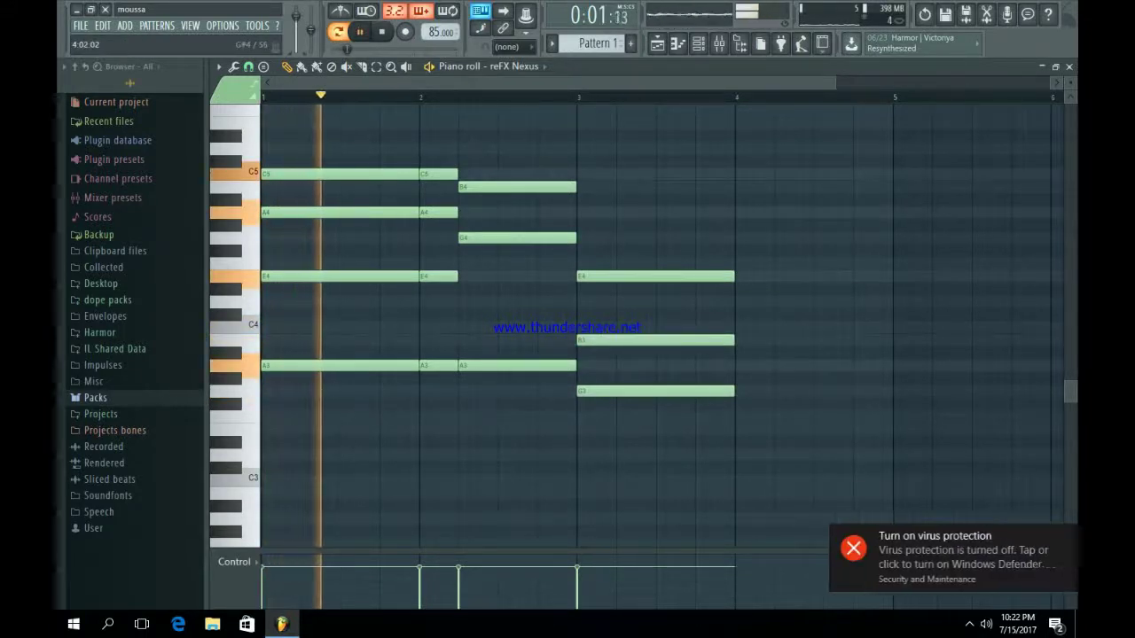
scroll(656, 328, up, 1)
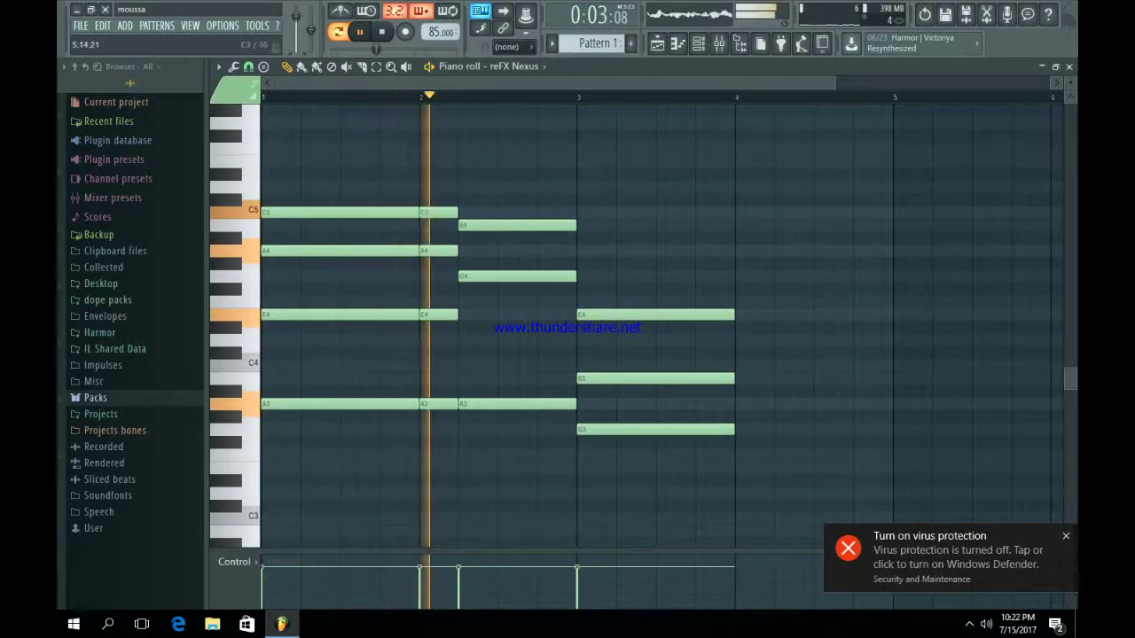
click(1066, 537)
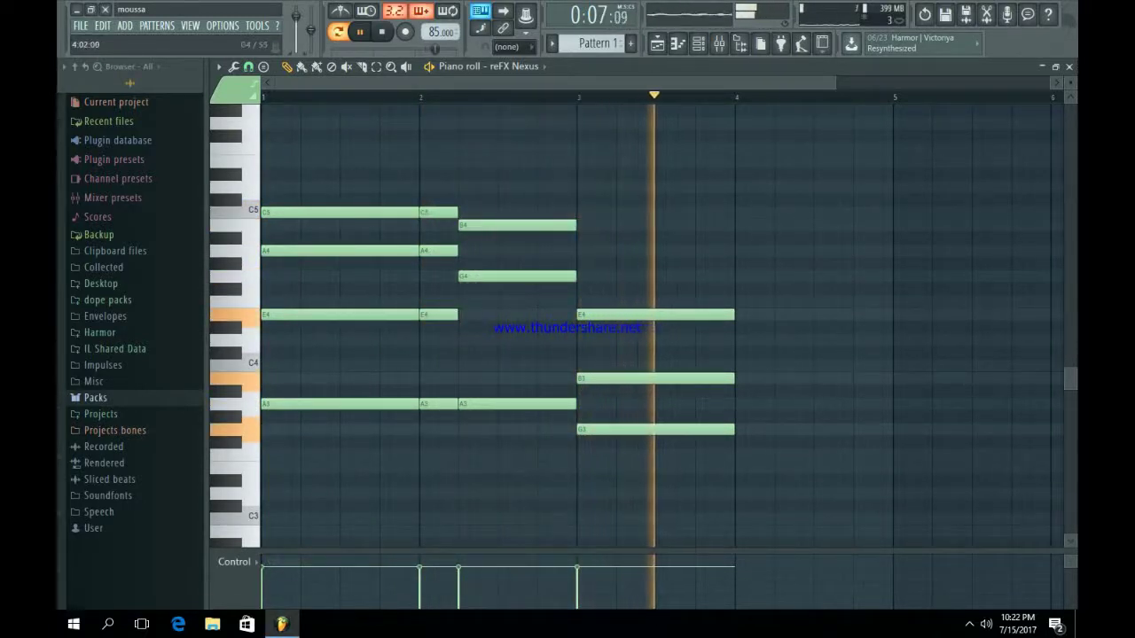
key(space)
Draw a one-bar chord of D4, A4 and B4 in bar 4 and play it back.
click(738, 225)
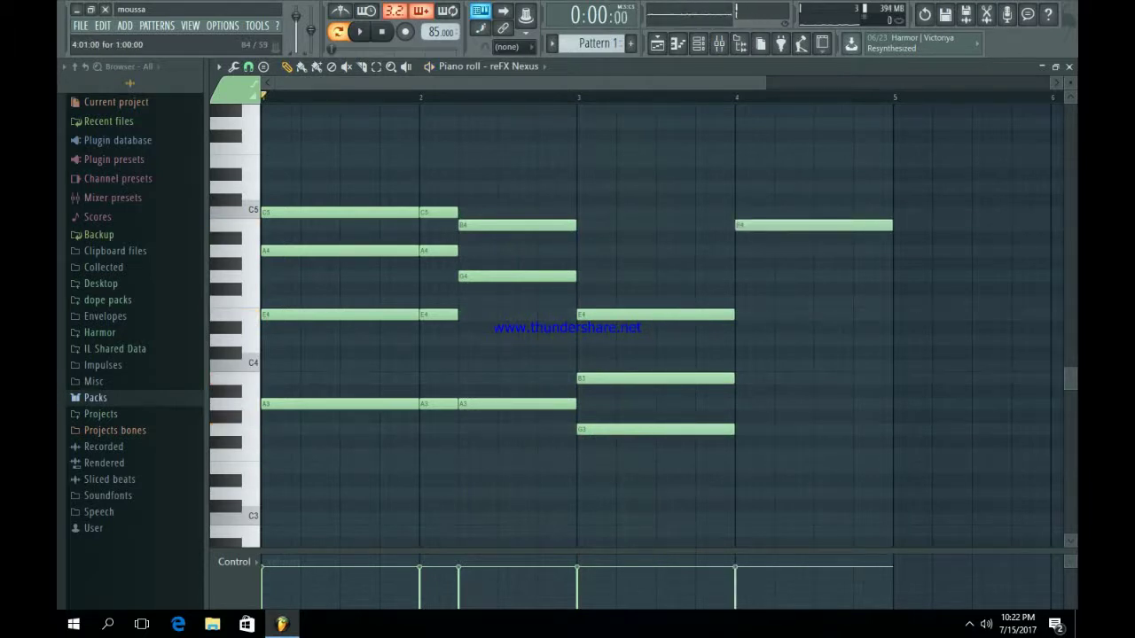
click(740, 276)
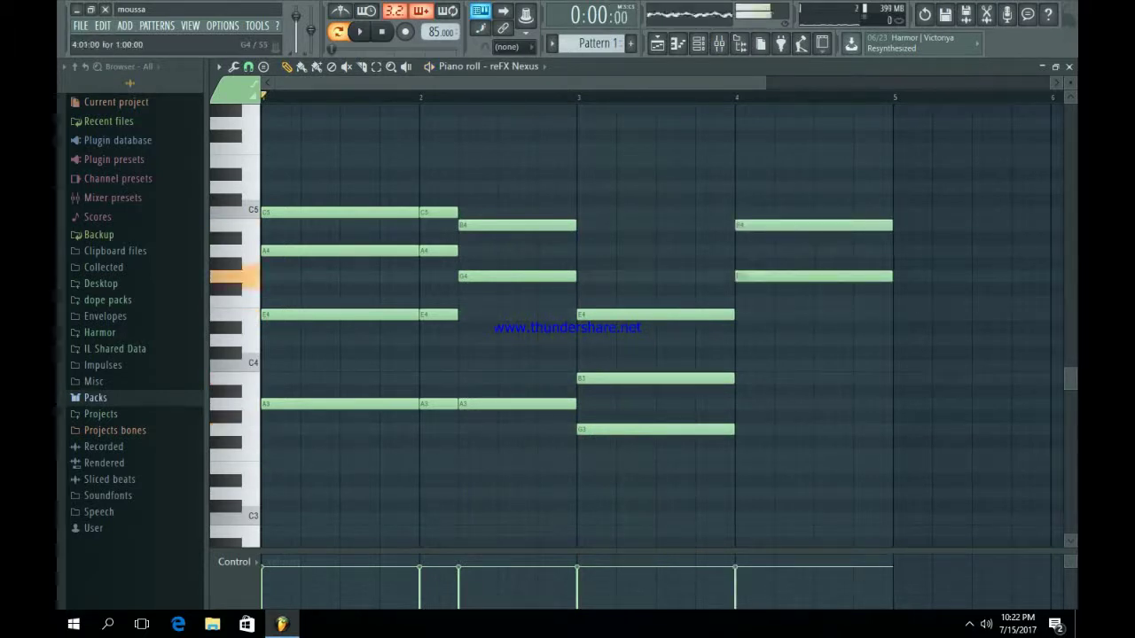
drag(739, 276, 740, 250)
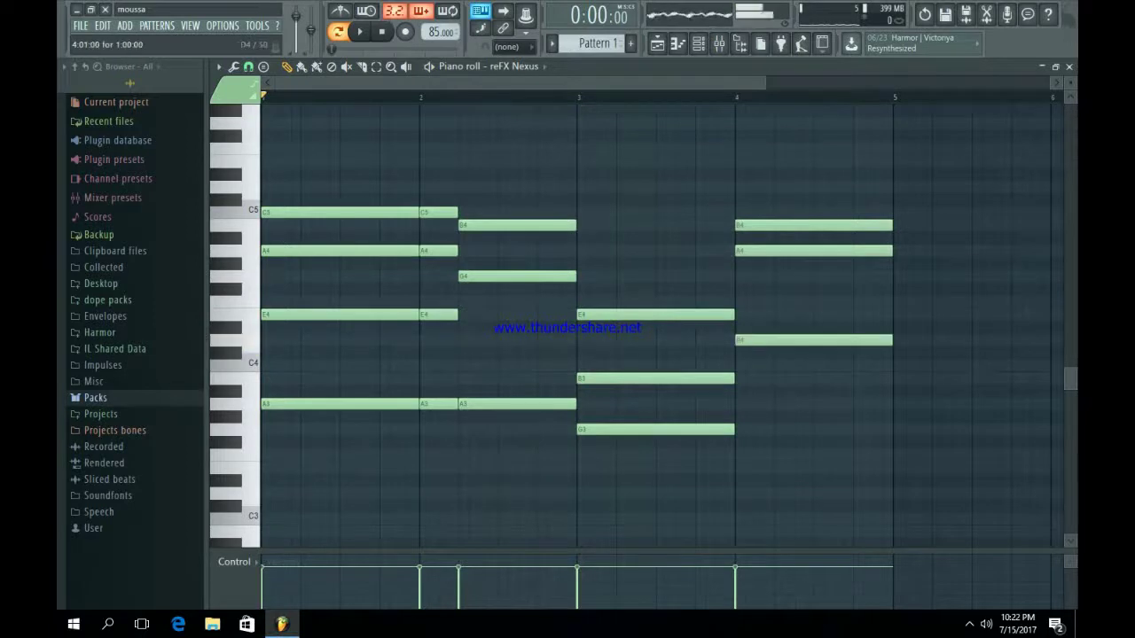
key(space)
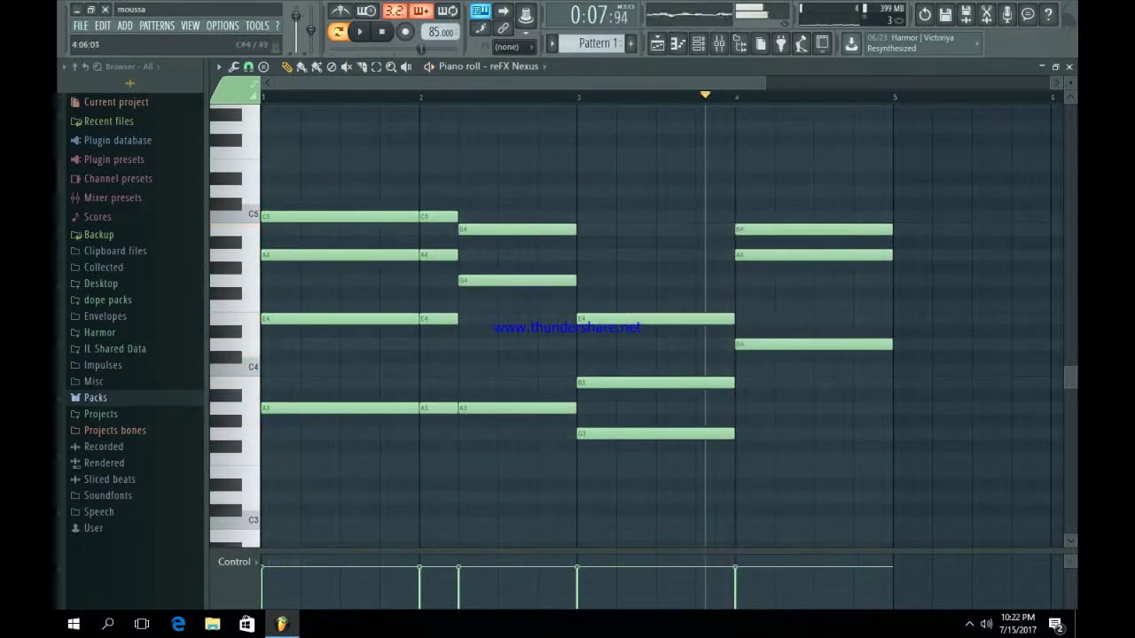
key(space)
Move the bar 4 chord's top note to C5 and its middle note to F4, playing back between changes.
drag(792, 256, 791, 281)
key(space)
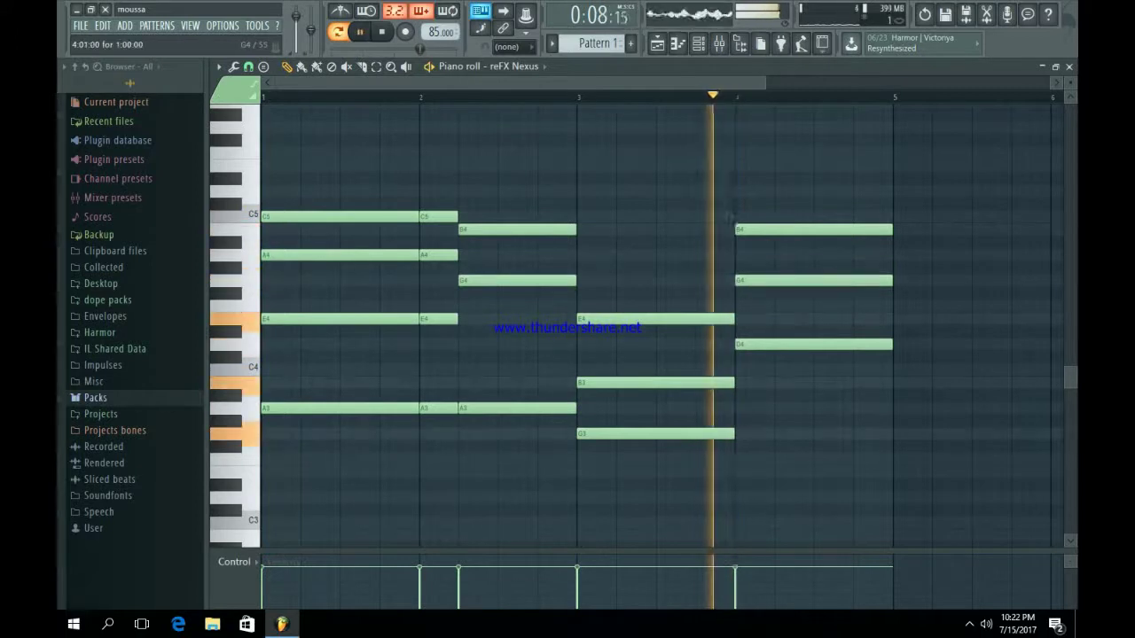
key(space)
drag(798, 229, 798, 215)
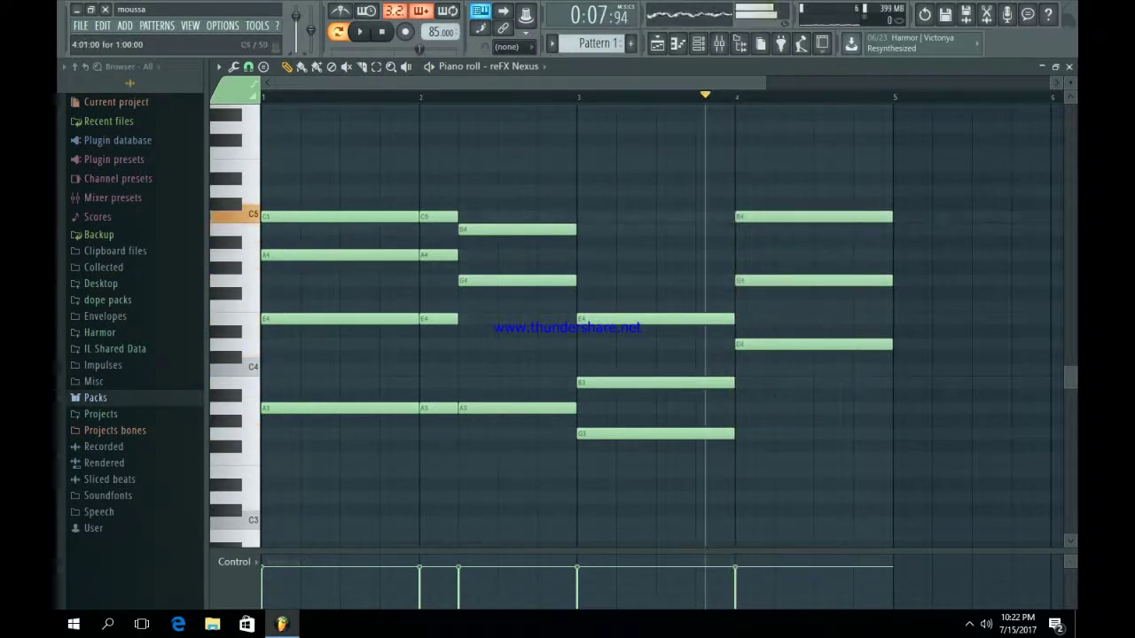
key(space)
key(space)
drag(813, 280, 813, 306)
key(space)
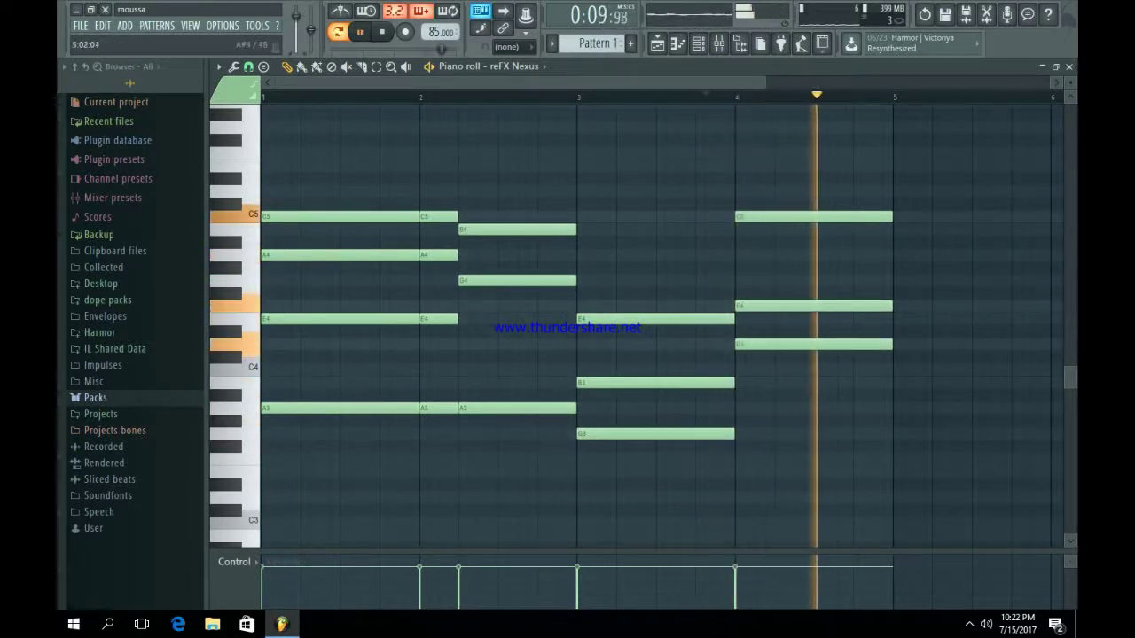
Duplicate the whole four-bar chord progression into bars 5 to 8 and clear the note selection.
scroll(801, 326, down, 1)
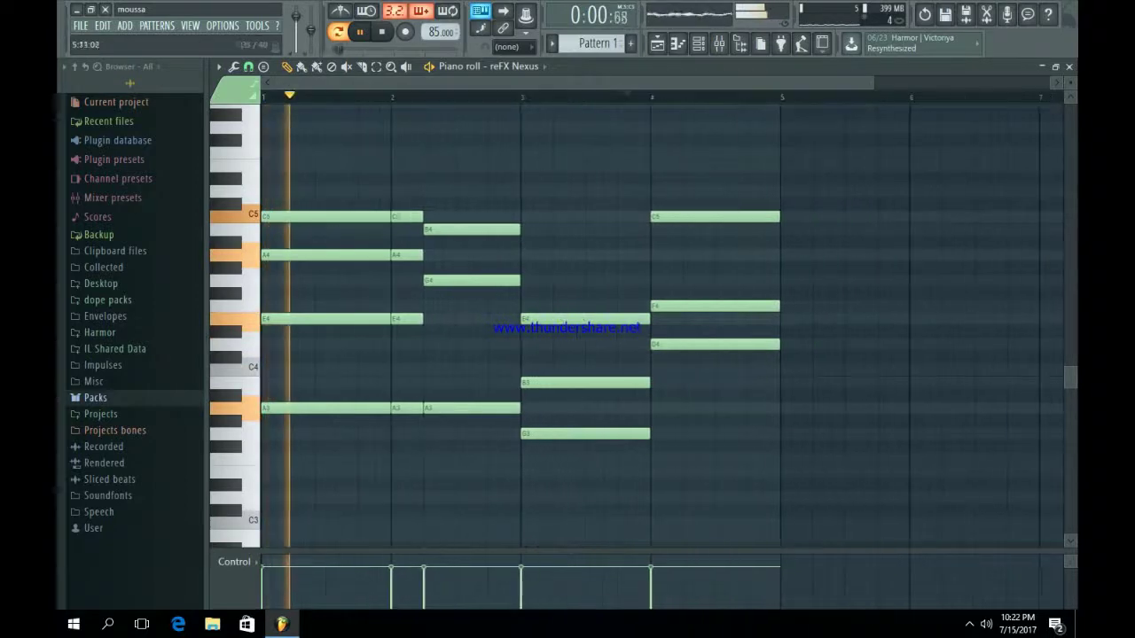
drag(815, 489, 308, 148)
key(ctrl+b)
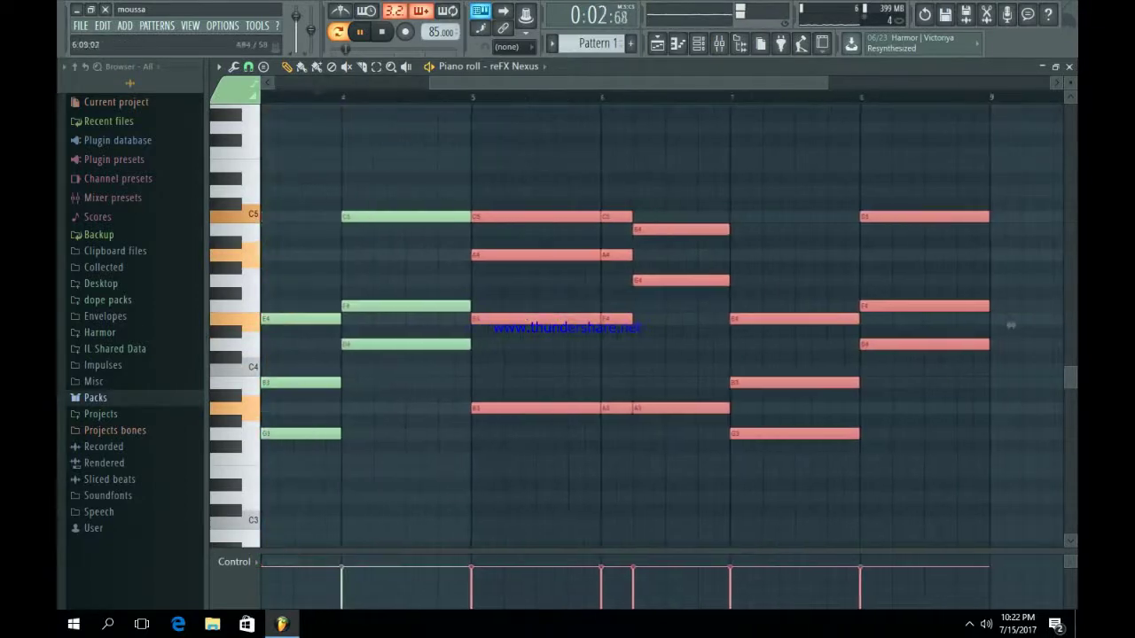
key(ctrl+d)
Place Pattern 1 at bar 1 on Track 1 of the playlist and duplicate the clip.
click(657, 43)
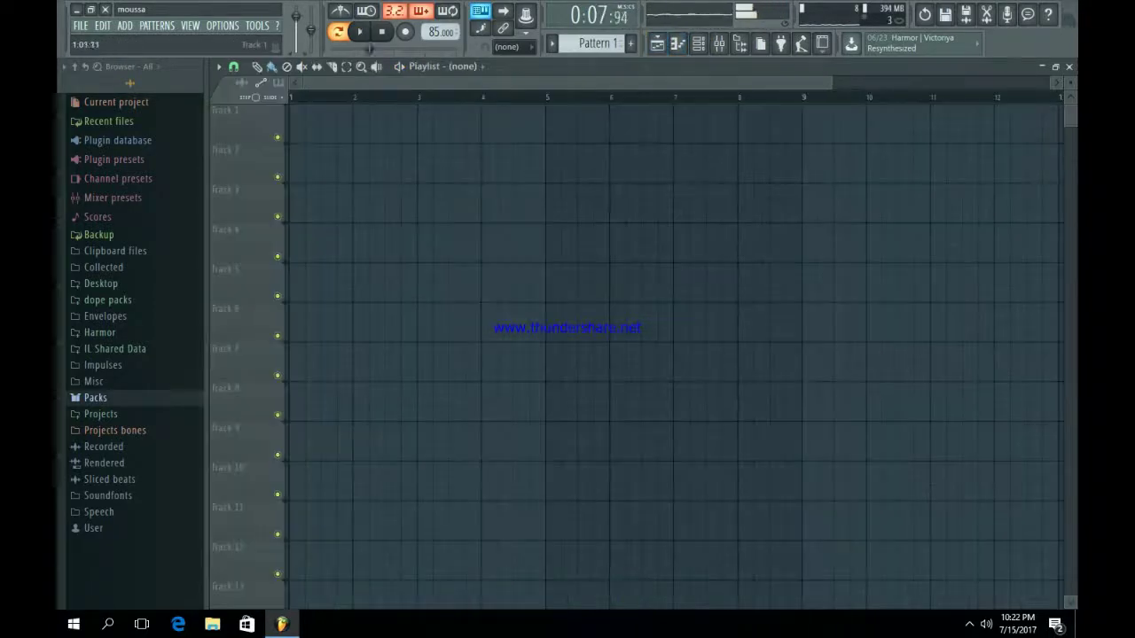
key(space)
drag(312, 127, 293, 126)
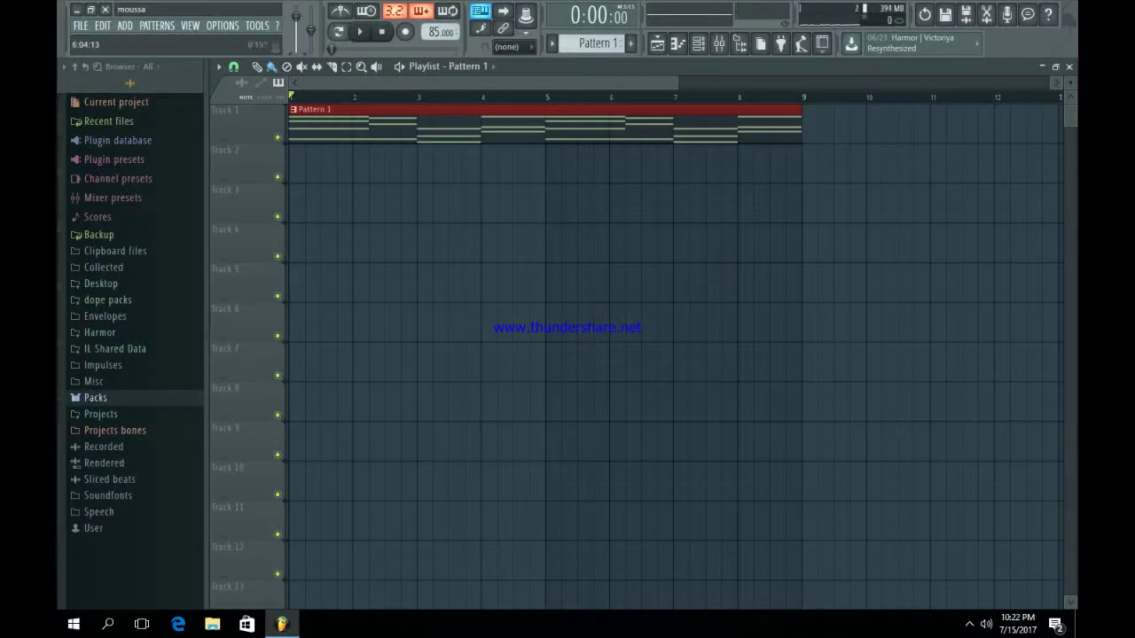
drag(677, 82, 968, 82)
drag(705, 222, 437, 106)
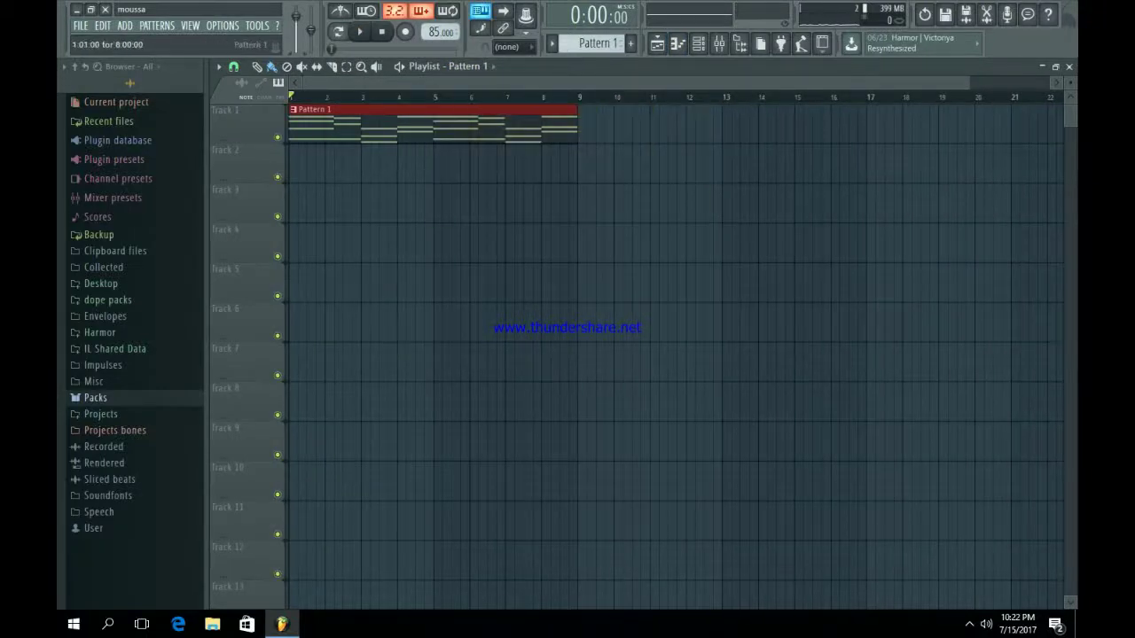
key(ctrl+b)
Switch to Pattern 2 and add a second reFX Nexus channel to the channel rack.
click(699, 44)
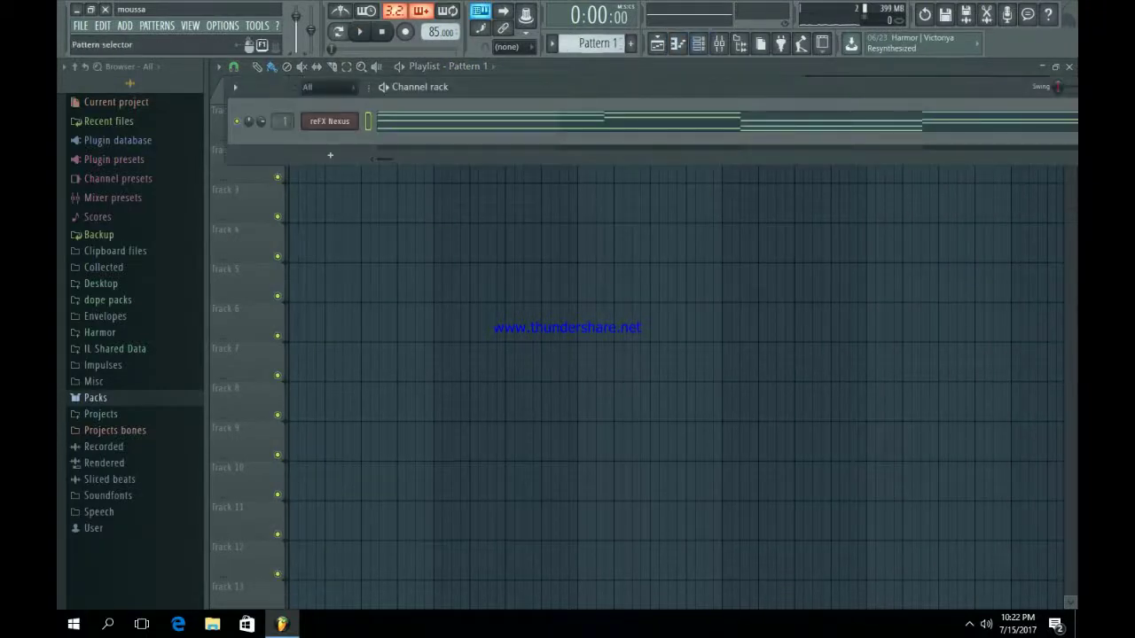
click(631, 43)
click(330, 155)
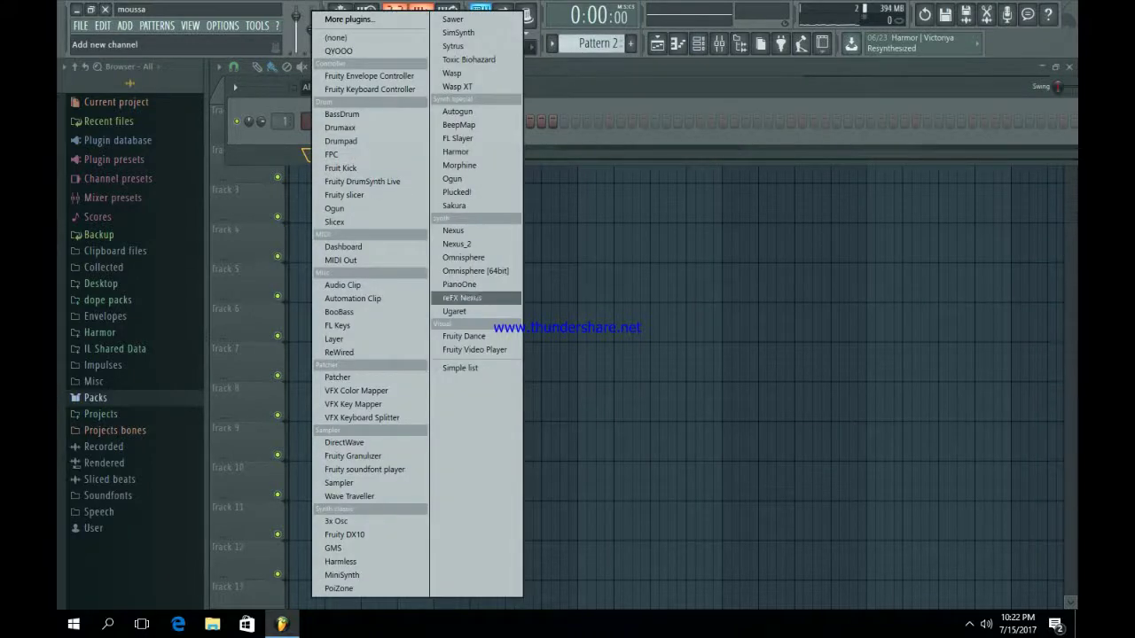
click(461, 298)
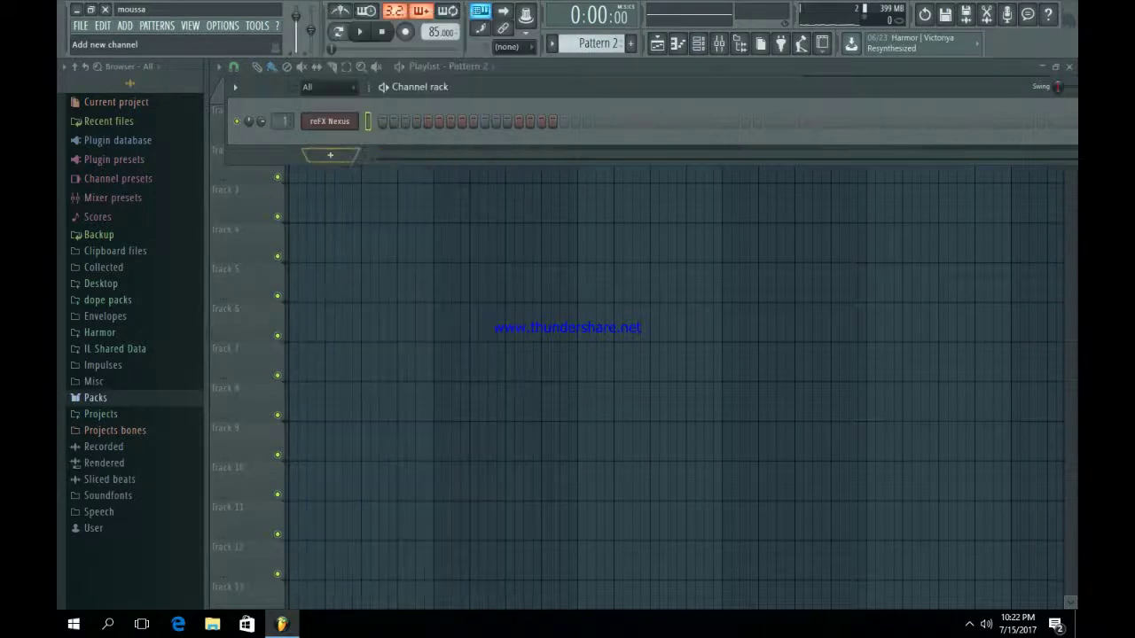
click(330, 155)
click(463, 293)
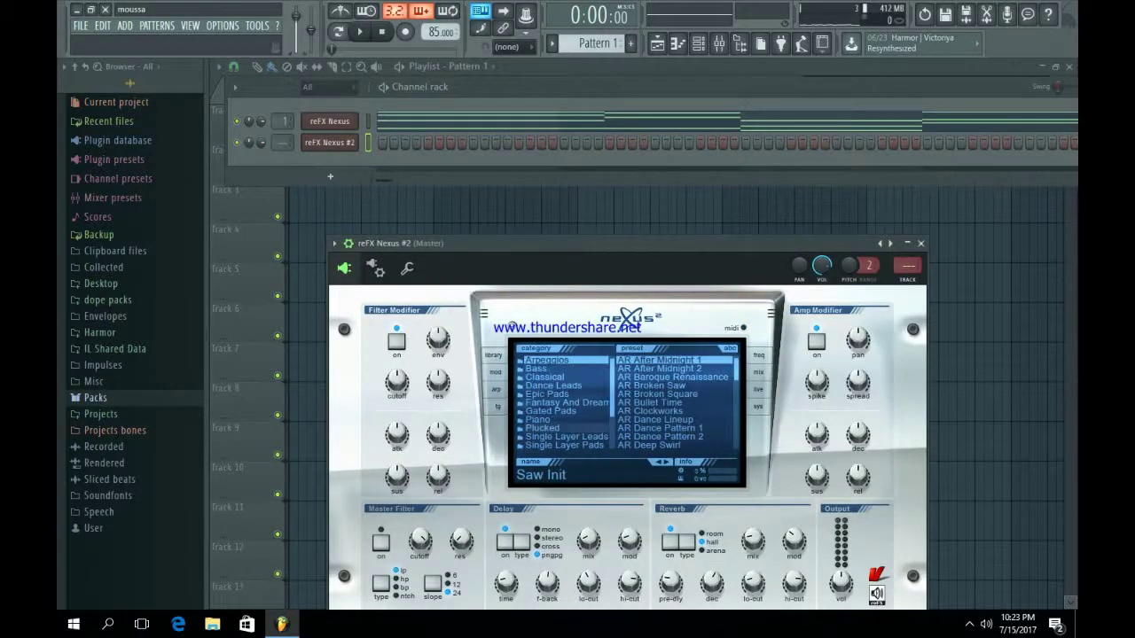
Load the PN Soft and Tiny preset from the Piano category into the second reFX Nexus and close its plugin window.
click(550, 420)
scroll(674, 428, down, 6)
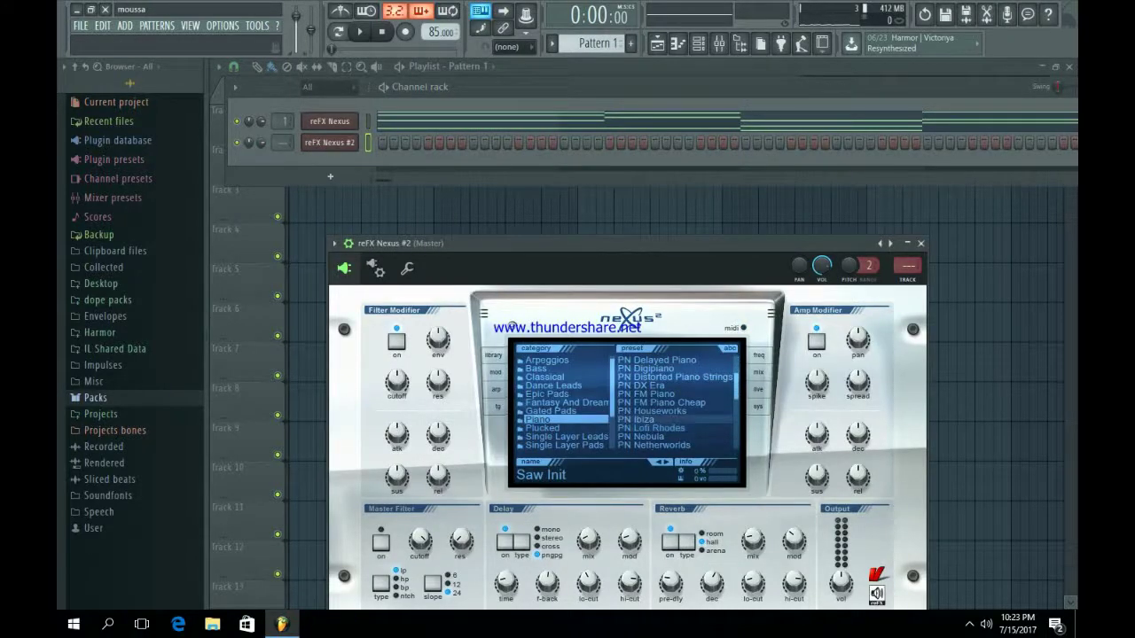
scroll(674, 402, down, 5)
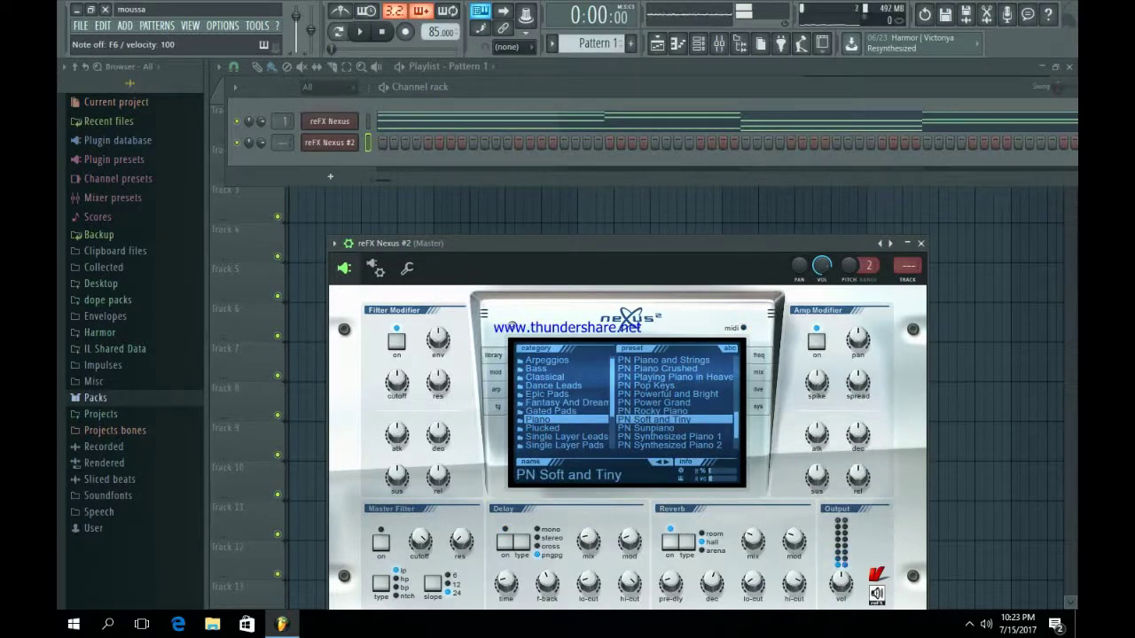
click(921, 243)
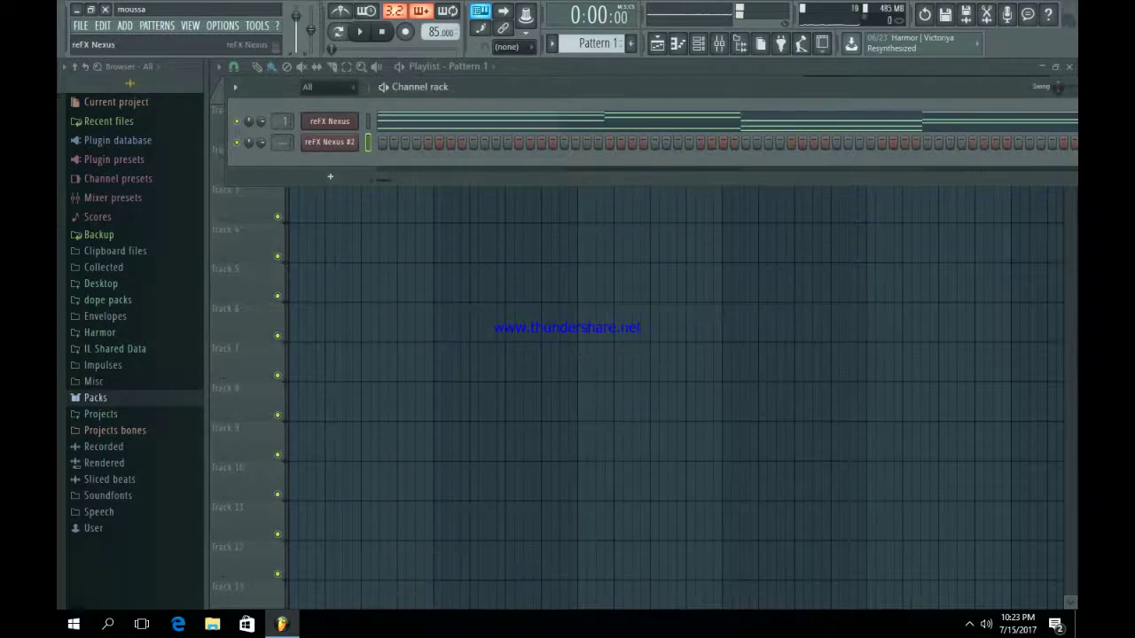
Open the piano roll of reFX Nexus #2 and place short C5, G5, D5 and C5 notes from the start of bar 1, playing them back.
right_click(332, 142)
click(408, 143)
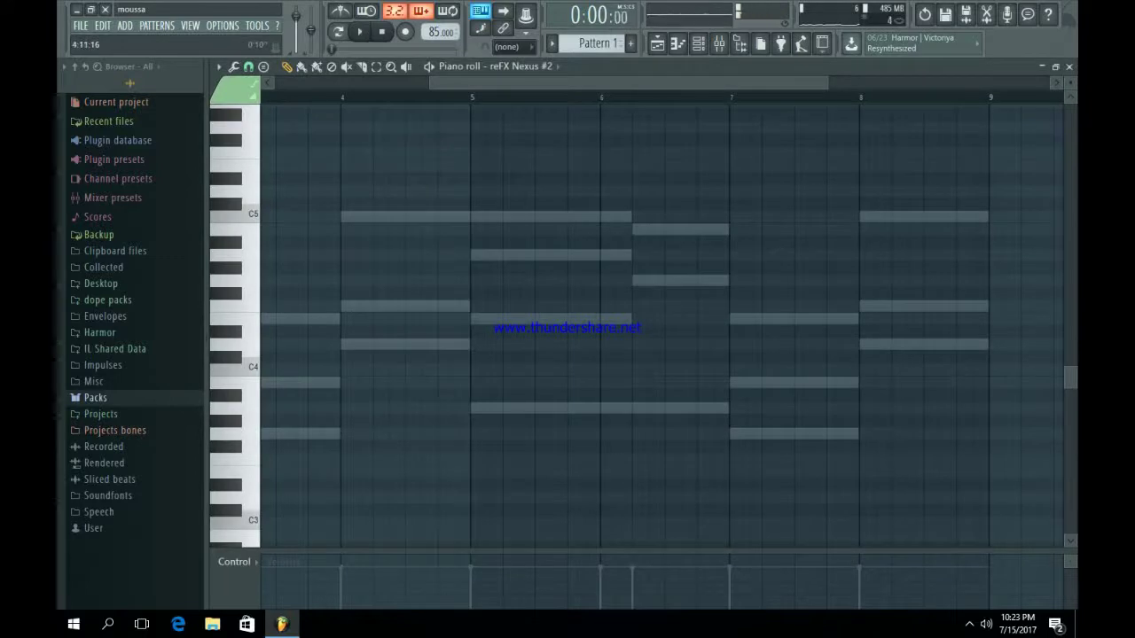
drag(440, 82, 286, 83)
click(302, 215)
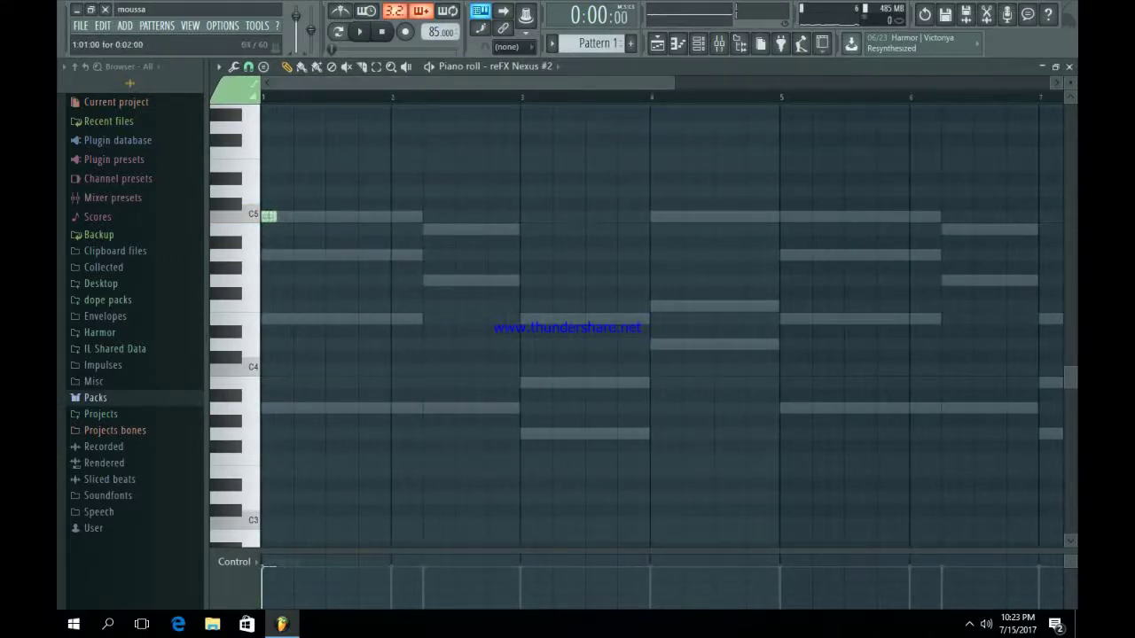
click(283, 191)
drag(284, 191, 283, 153)
key(space)
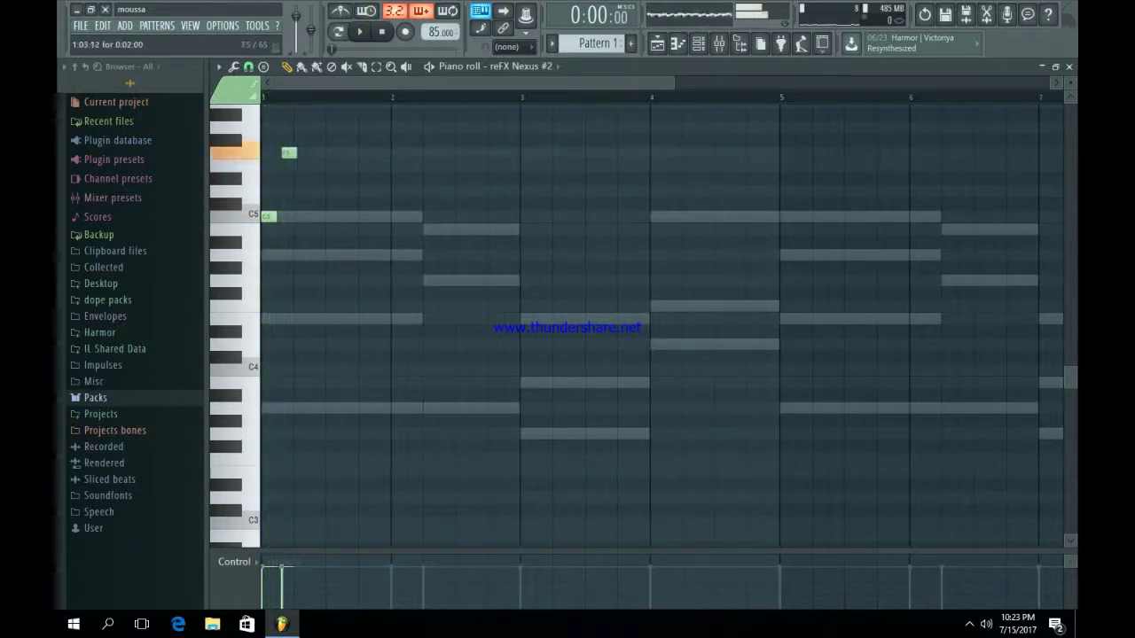
scroll(280, 165, up, 1)
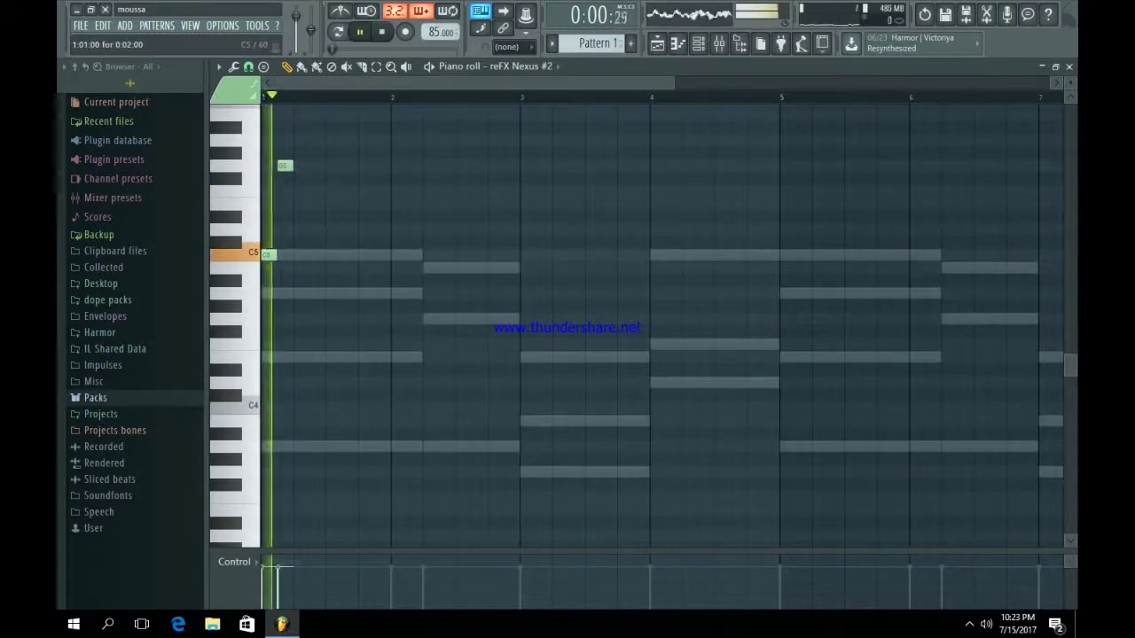
click(301, 230)
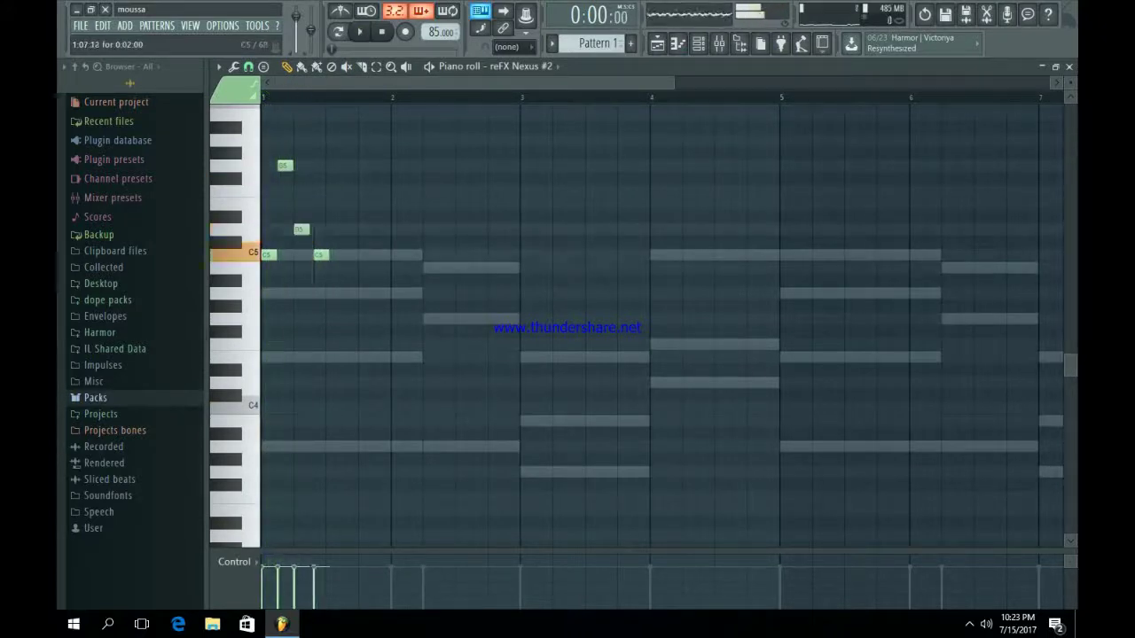
key(space)
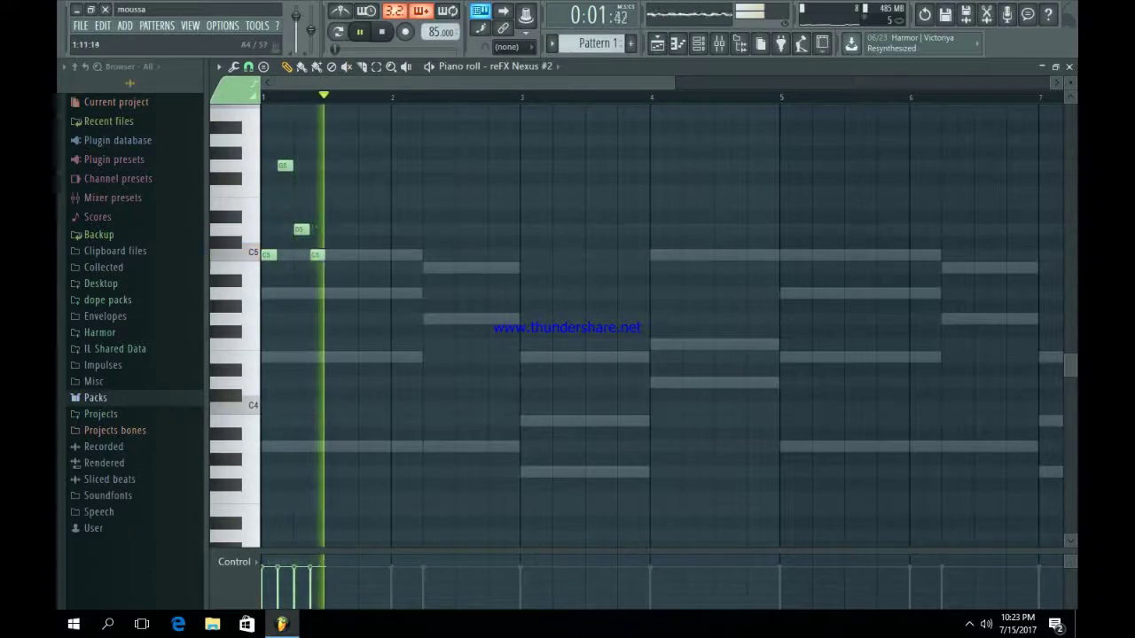
Continue the melody with C5 at the end of bar 1, B4 and G4 in bar 2, and E4 at the start of bar 3.
key(space)
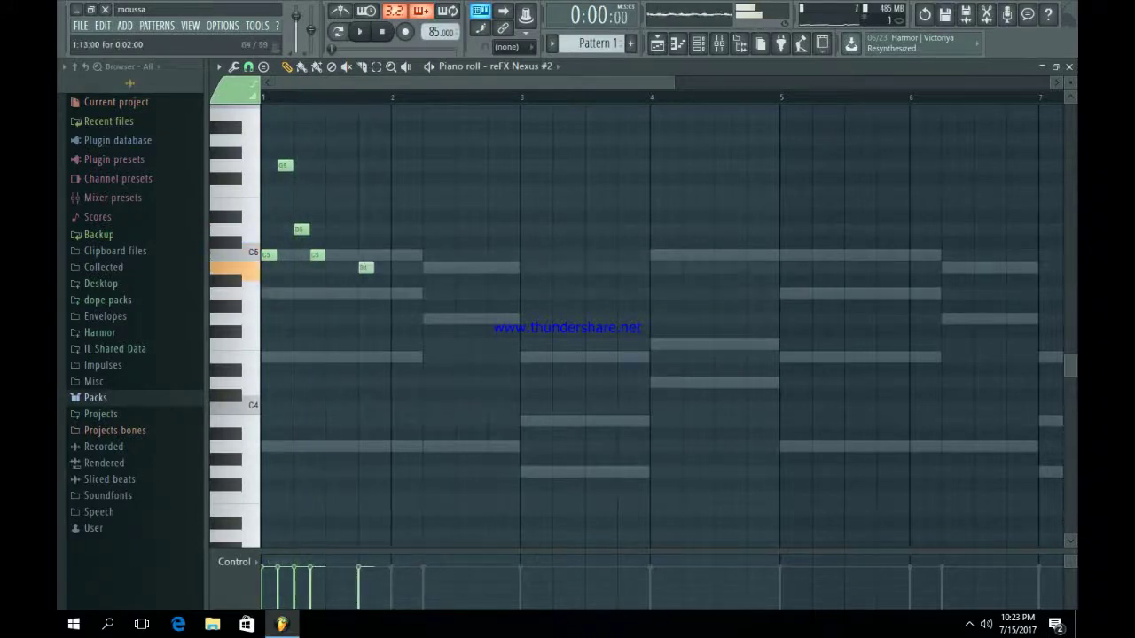
drag(365, 268, 366, 254)
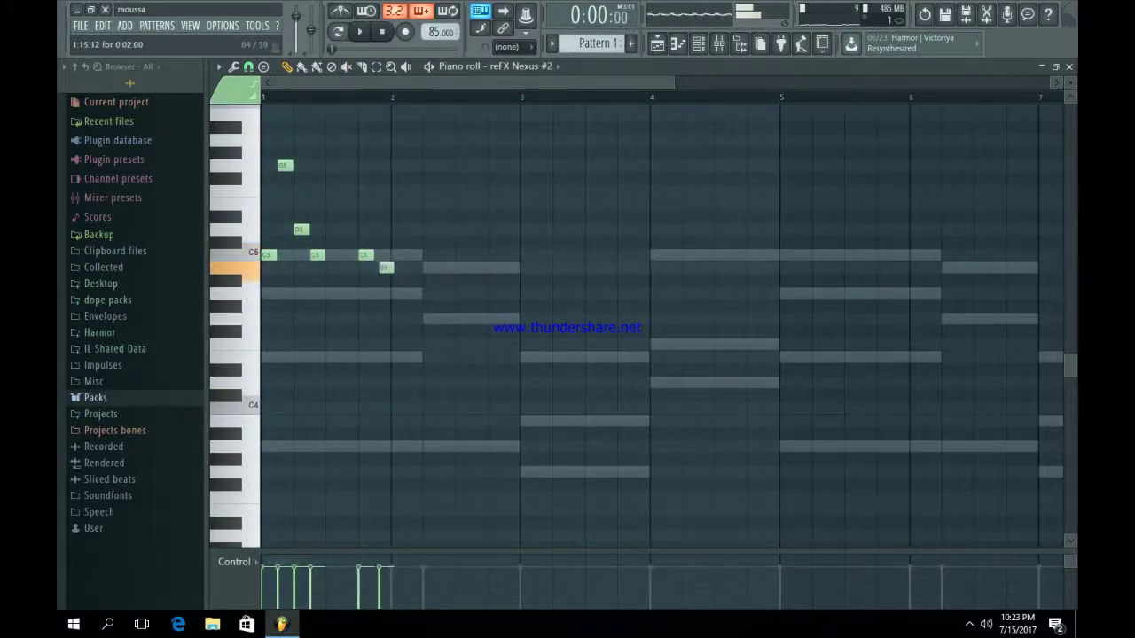
key(space)
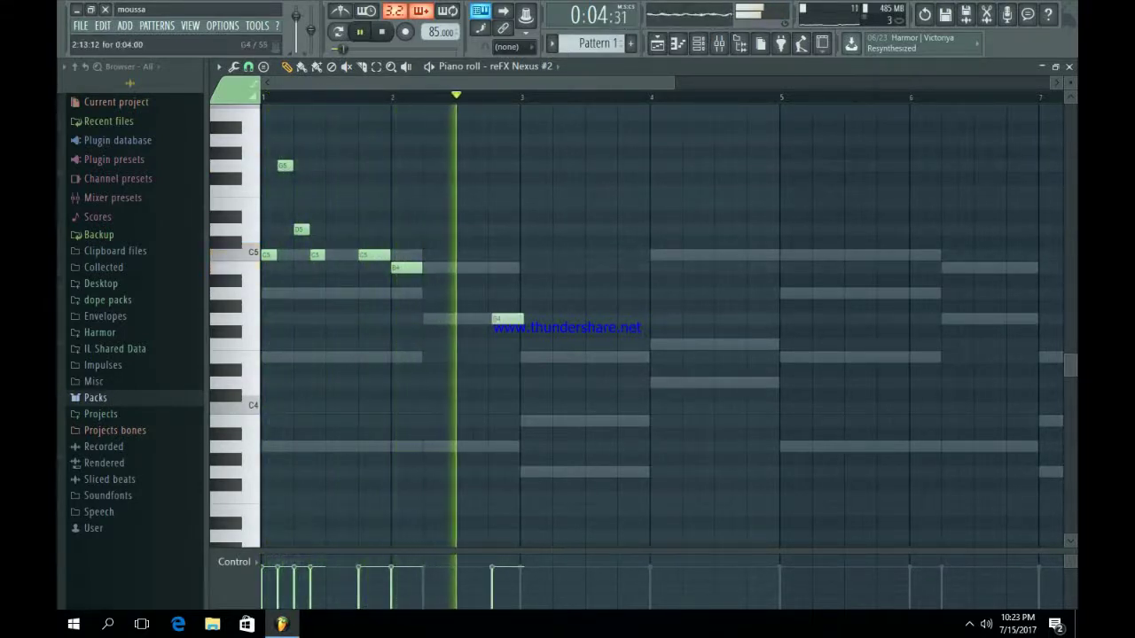
drag(529, 357, 525, 357)
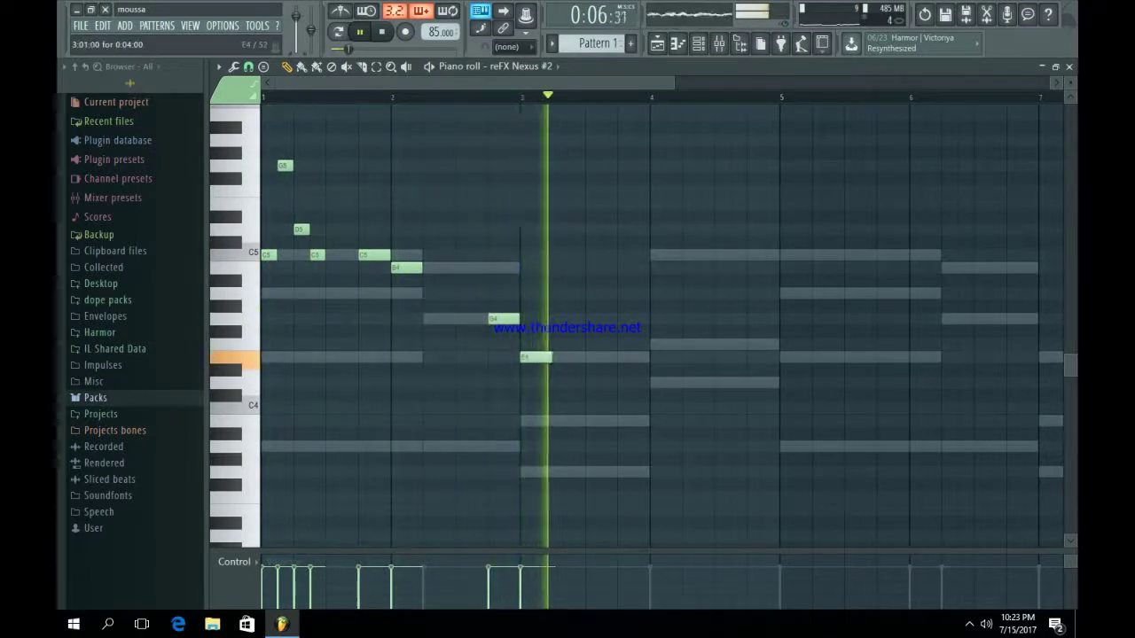
Write the bar 4 melody as two short C5 notes, G5, F5 and E5, ending on a longer C5.
click(662, 256)
drag(672, 255, 664, 255)
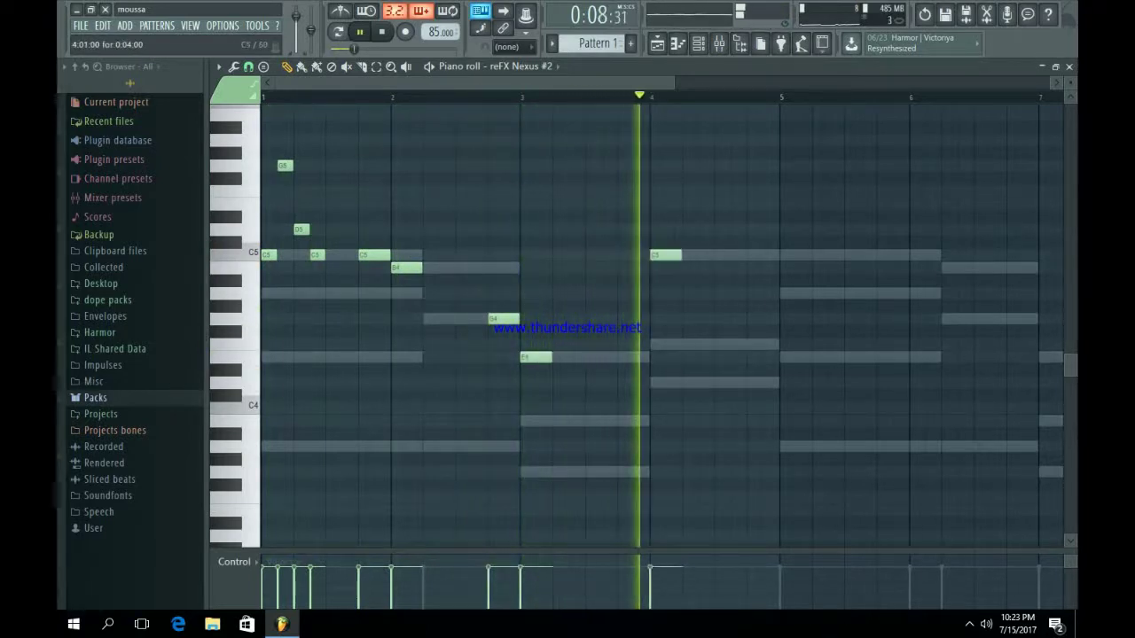
key(space)
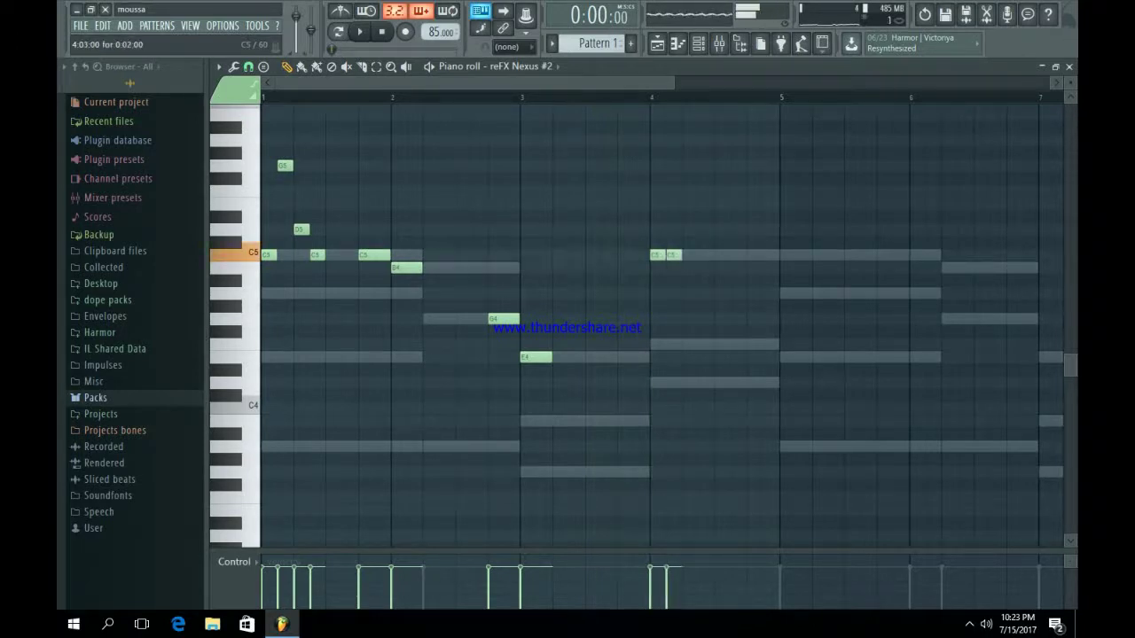
click(702, 191)
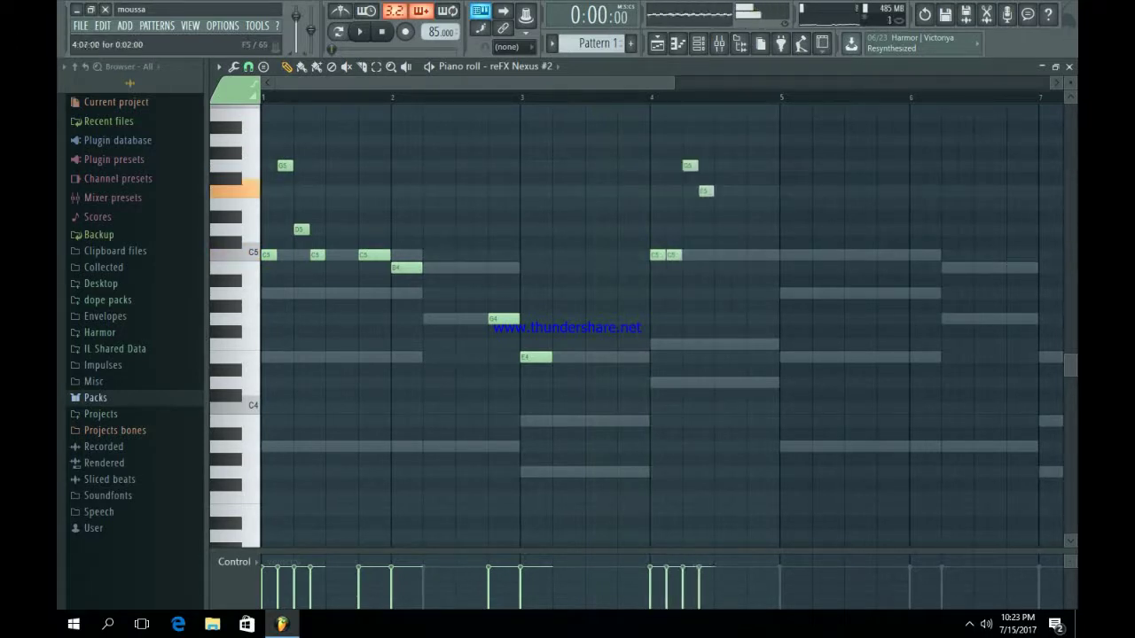
click(715, 204)
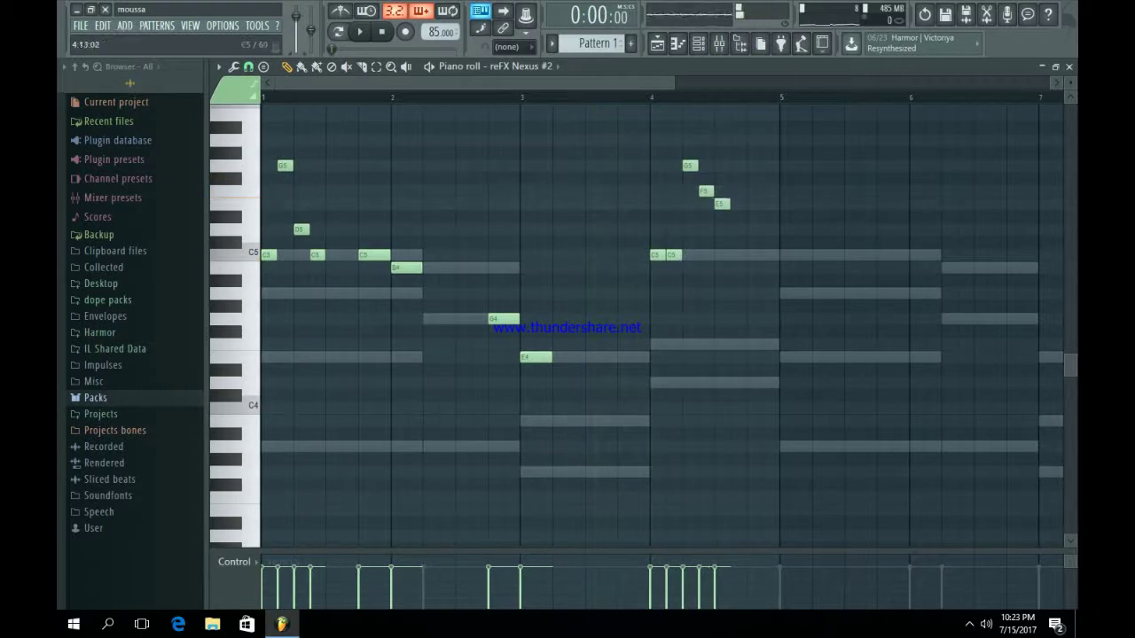
click(746, 256)
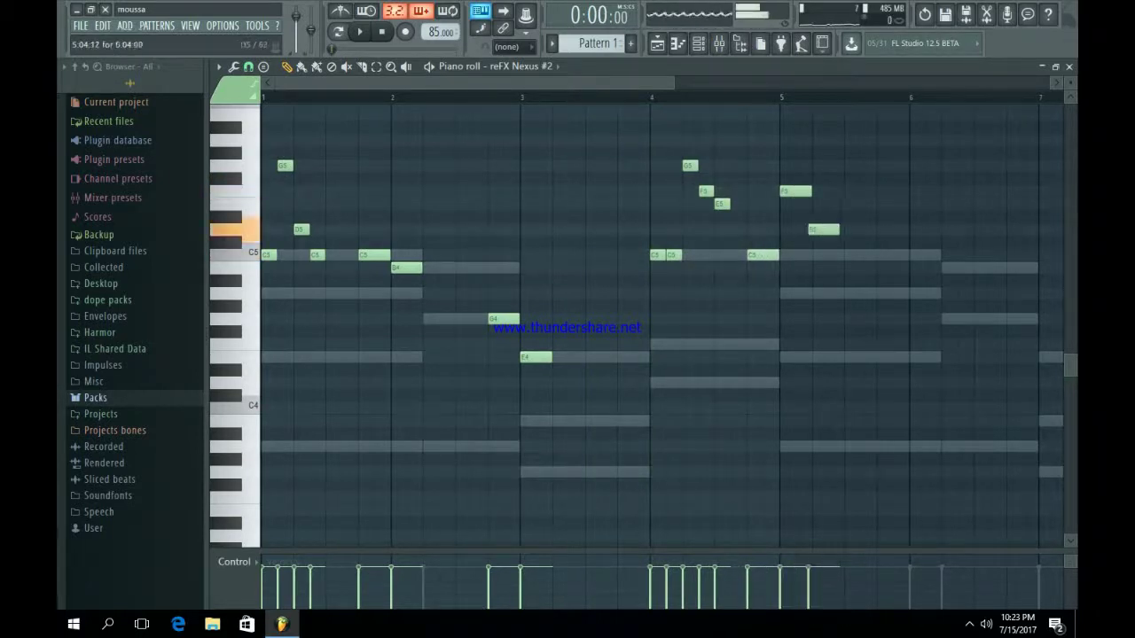
Write the melody F5, D5, E5, C5 in bar 5 and D5, B4, C5, C5, E5, F5 in bar 6.
click(853, 204)
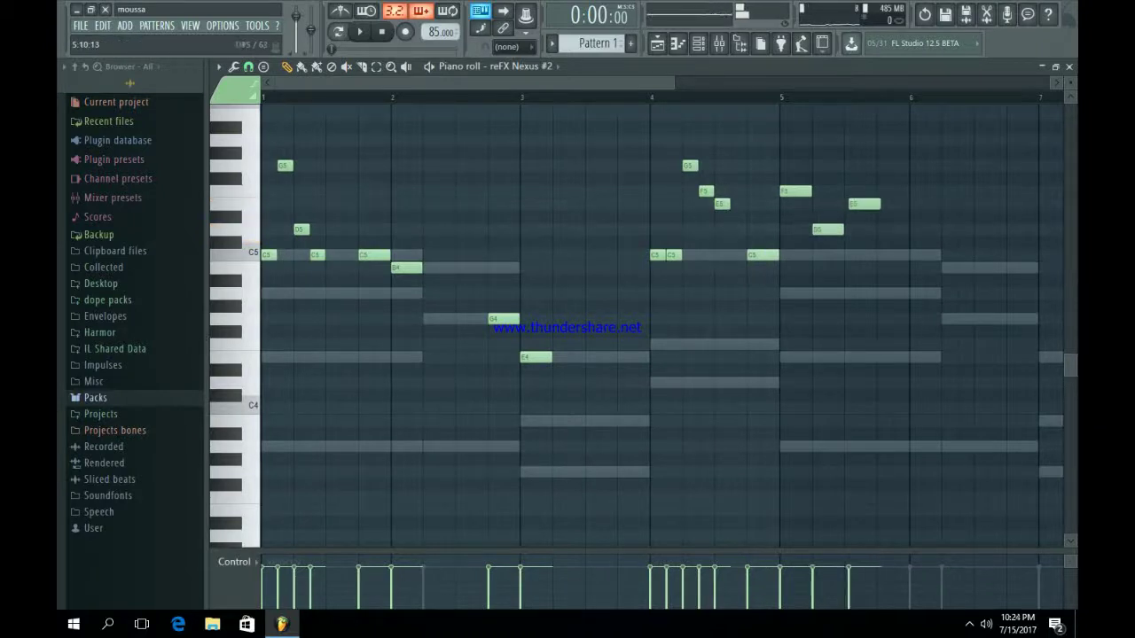
drag(858, 205, 849, 205)
click(850, 205)
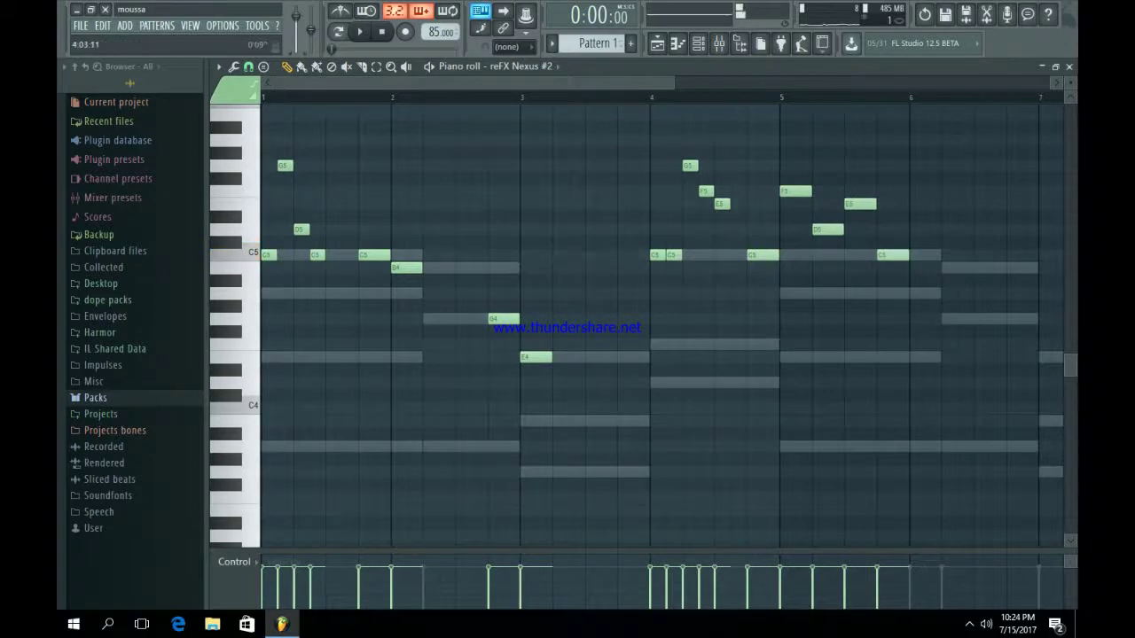
drag(671, 83, 780, 84)
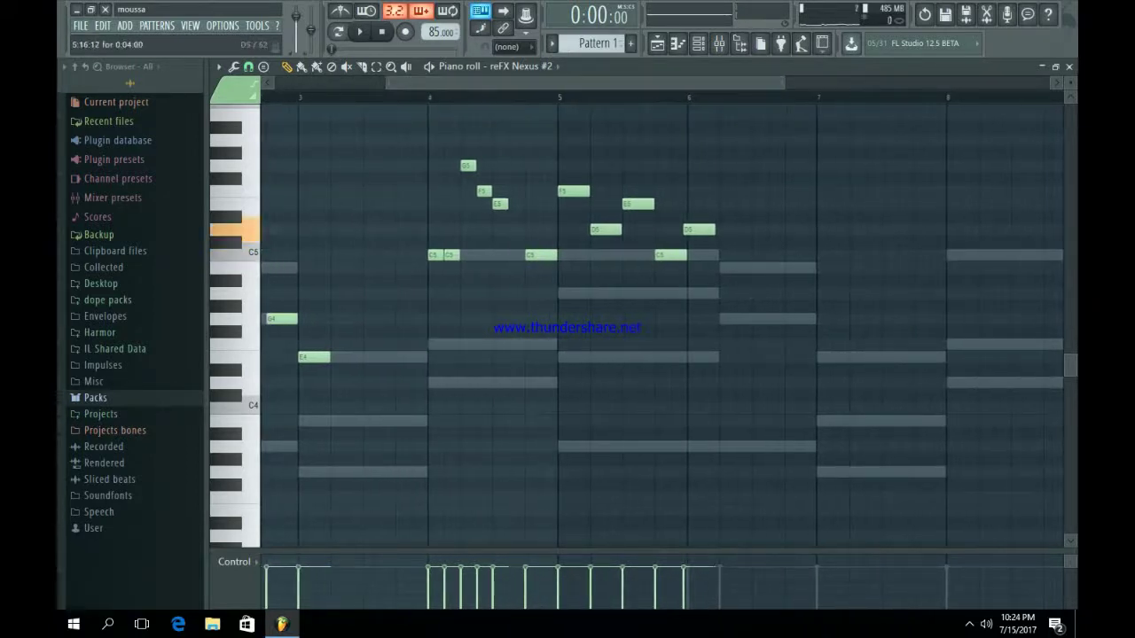
click(729, 267)
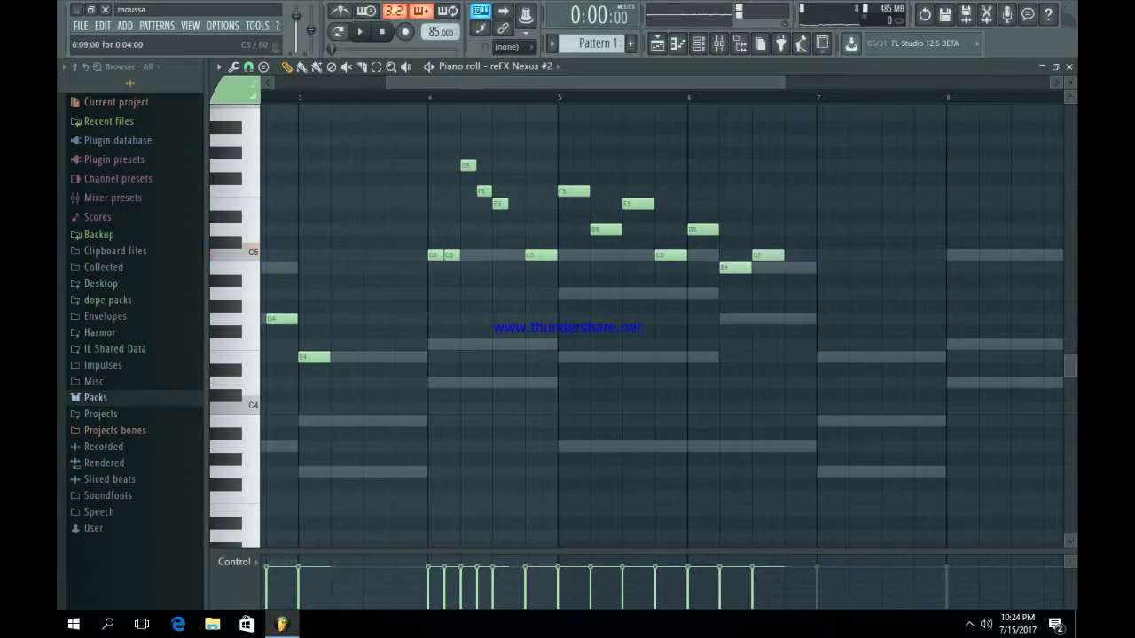
click(772, 255)
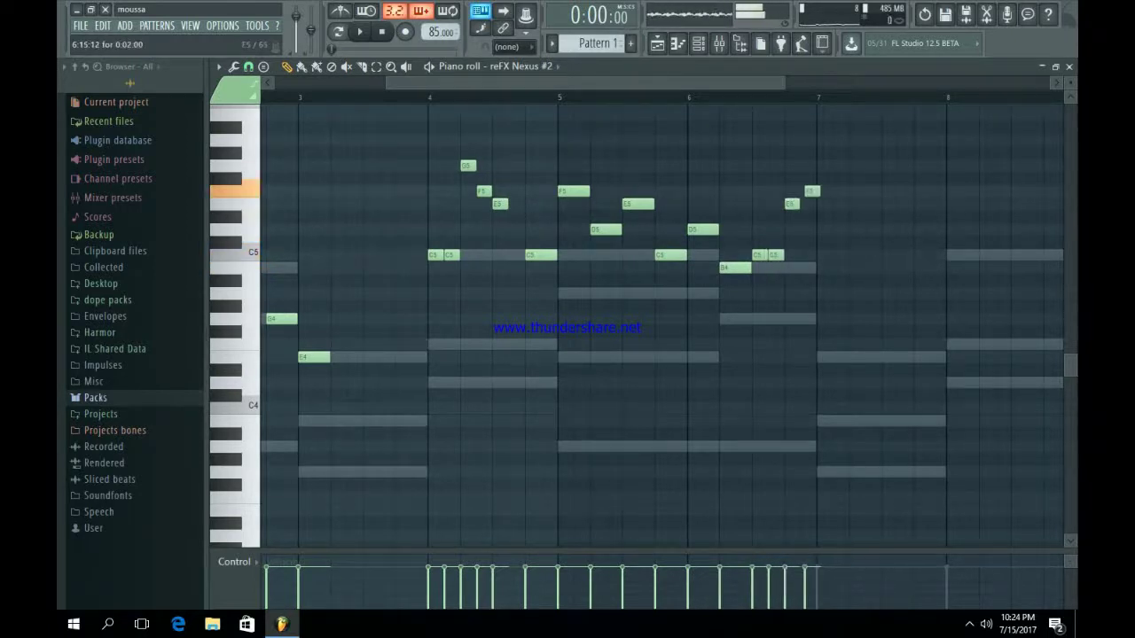
Write the melody G5, A5, G5, E5, B4, C5, B4 in bar 7 and A4, B4 and a half-bar A4 in bar 8.
click(821, 166)
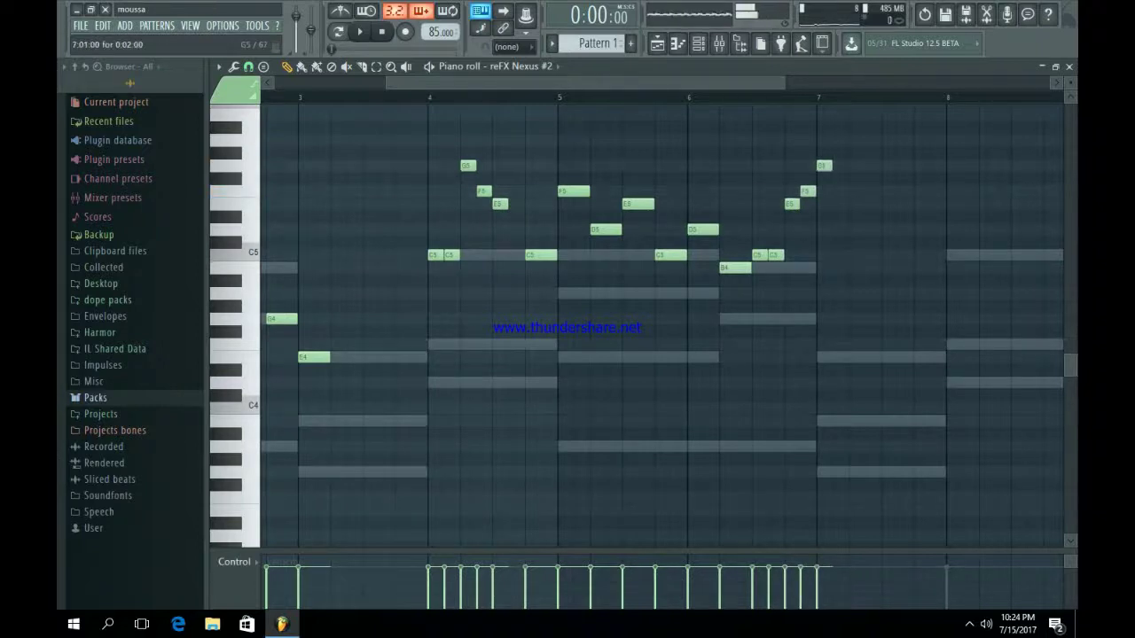
click(854, 166)
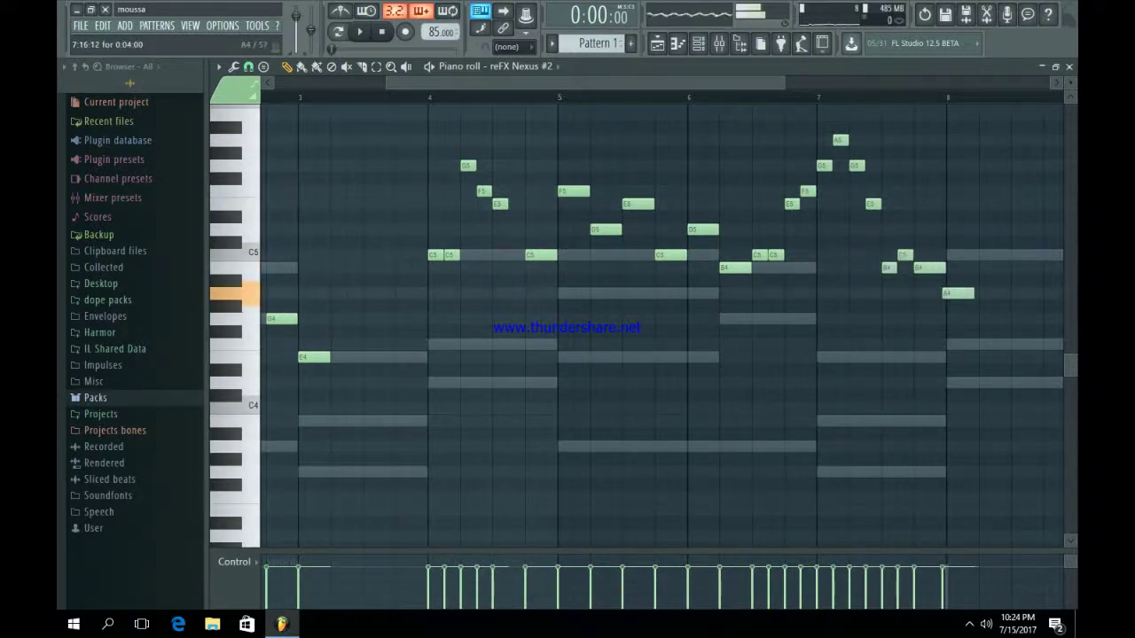
scroll(665, 320, right, 4)
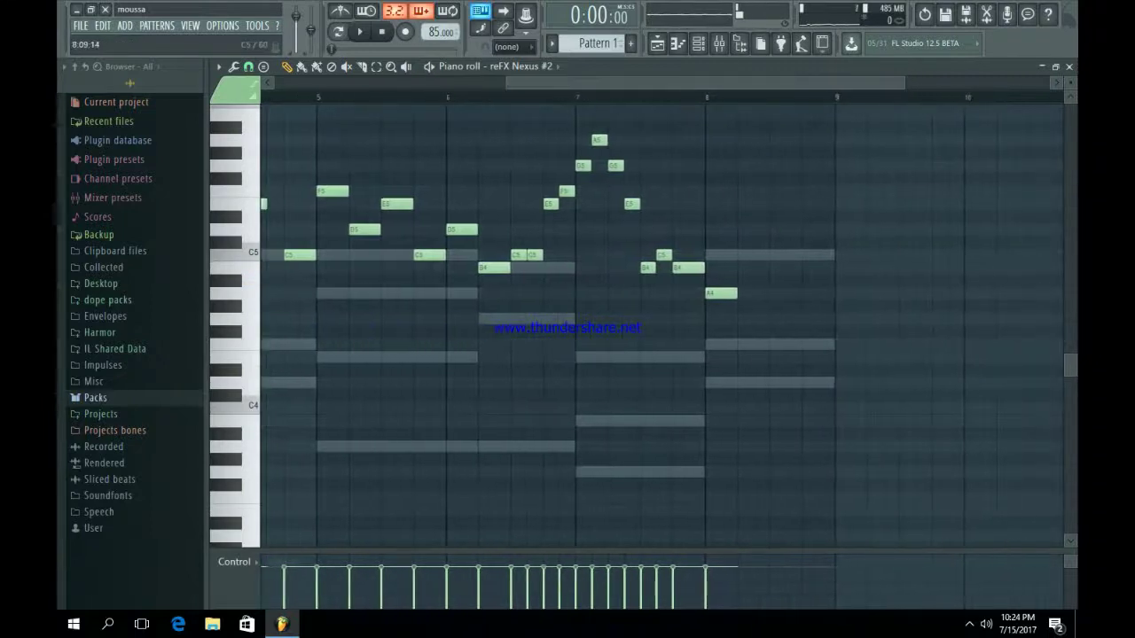
click(742, 268)
right_click(744, 256)
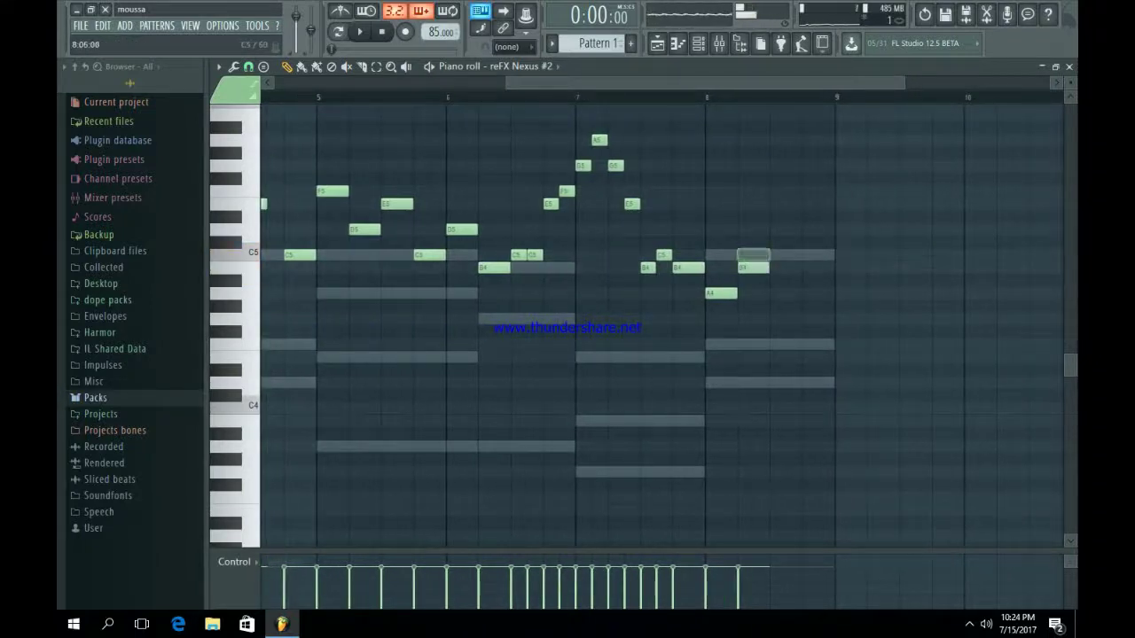
drag(816, 293, 833, 293)
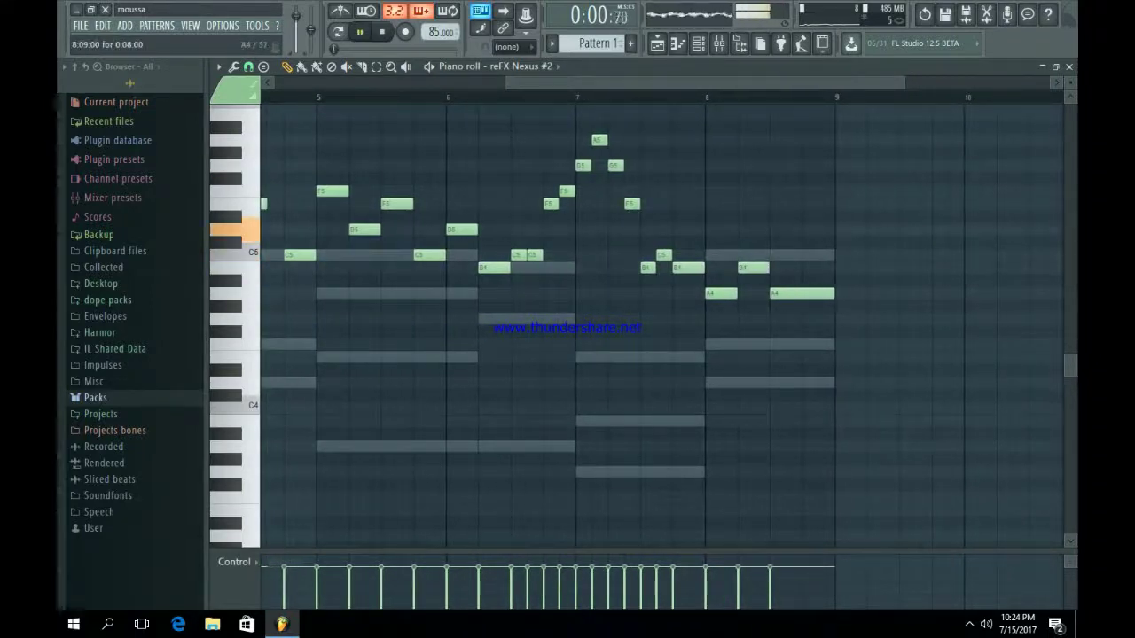
Play back the eight-bar melody and try all its notes one octave higher.
drag(507, 82, 271, 82)
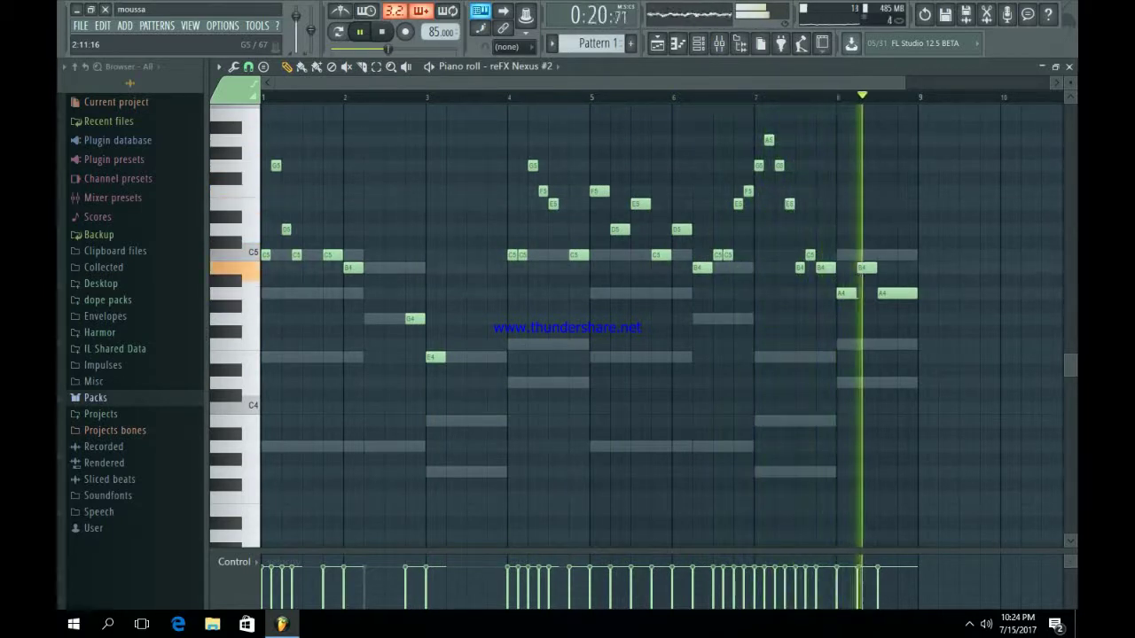
key(space)
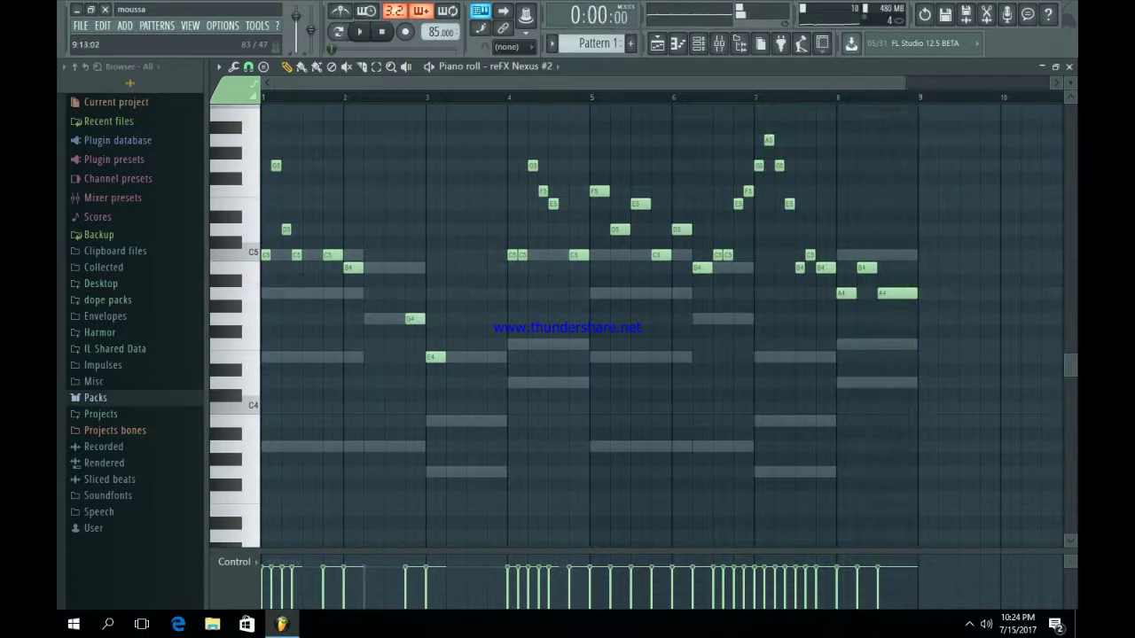
key(ctrl+a)
scroll(939, 258, up, 1)
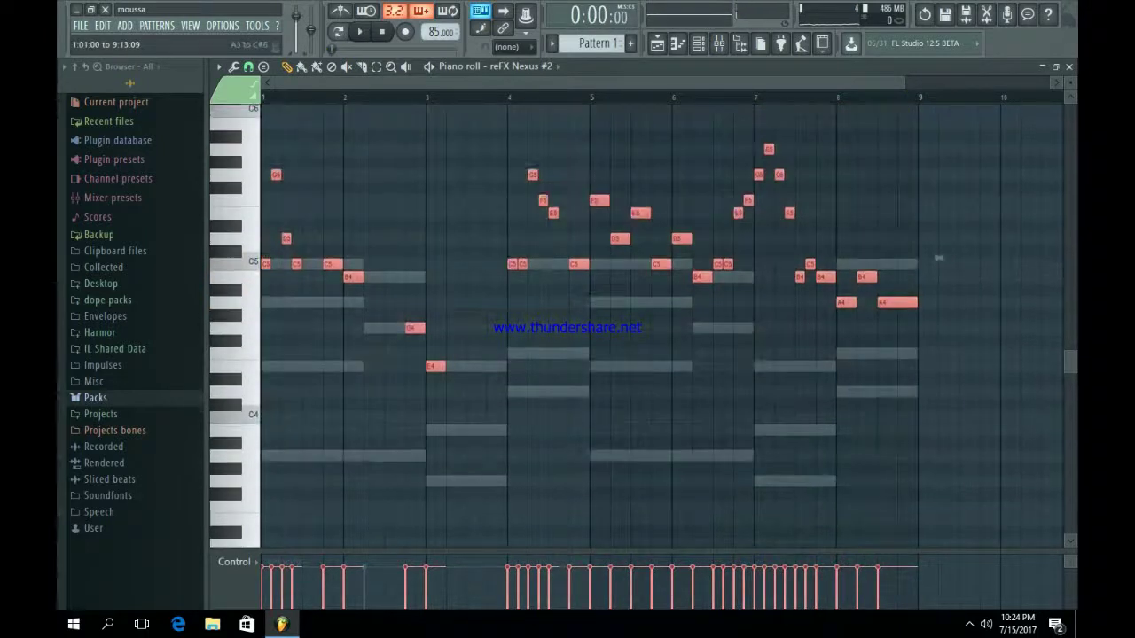
key(ctrl+Up)
key(space)
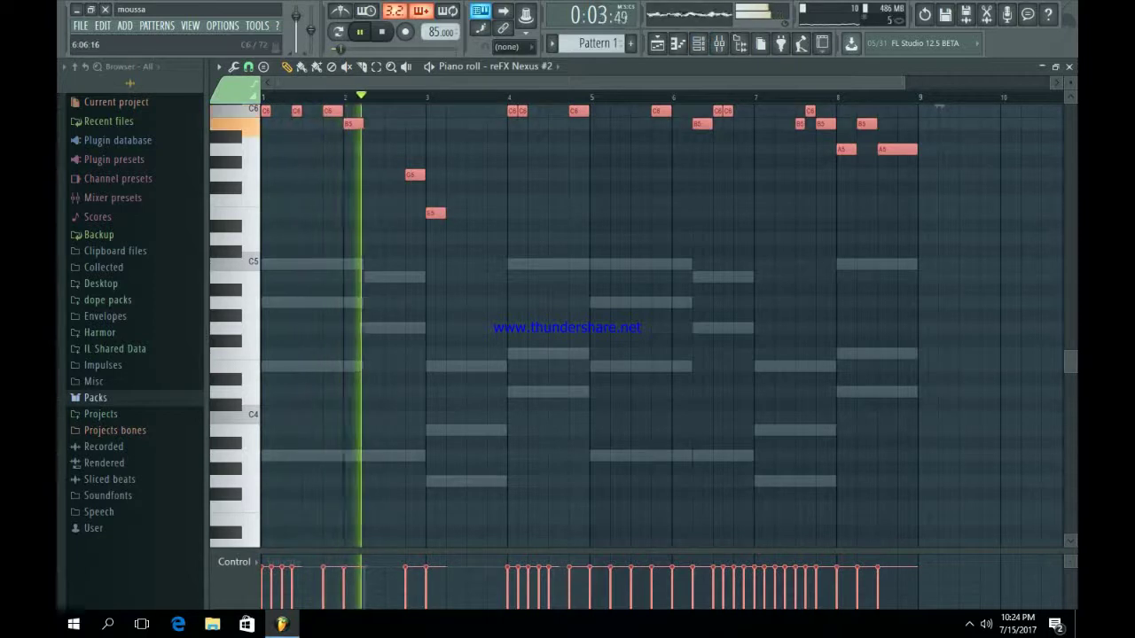
key(ctrl+Down)
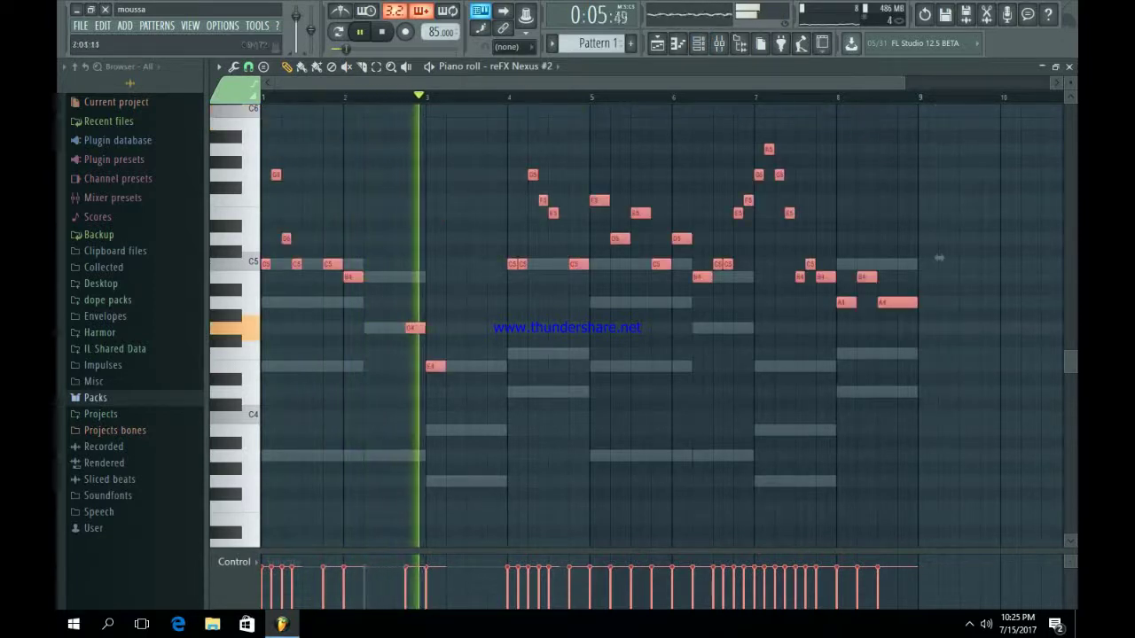
Start an empty Pattern 2, stop playback and add a third reFX Nexus channel to the channel rack.
key(F5)
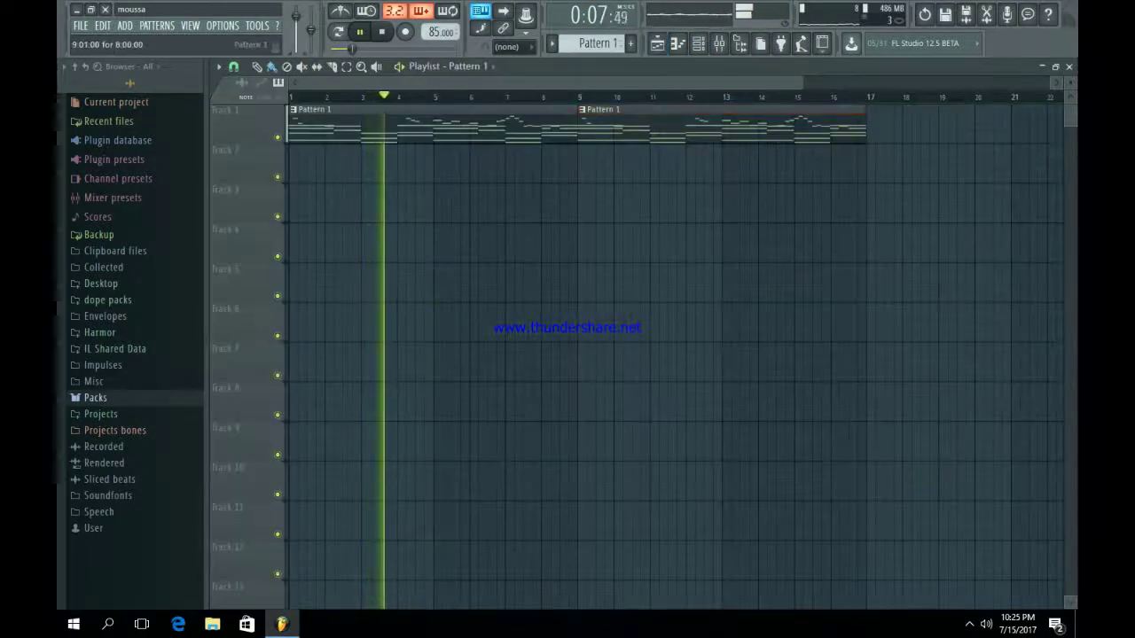
key(F6)
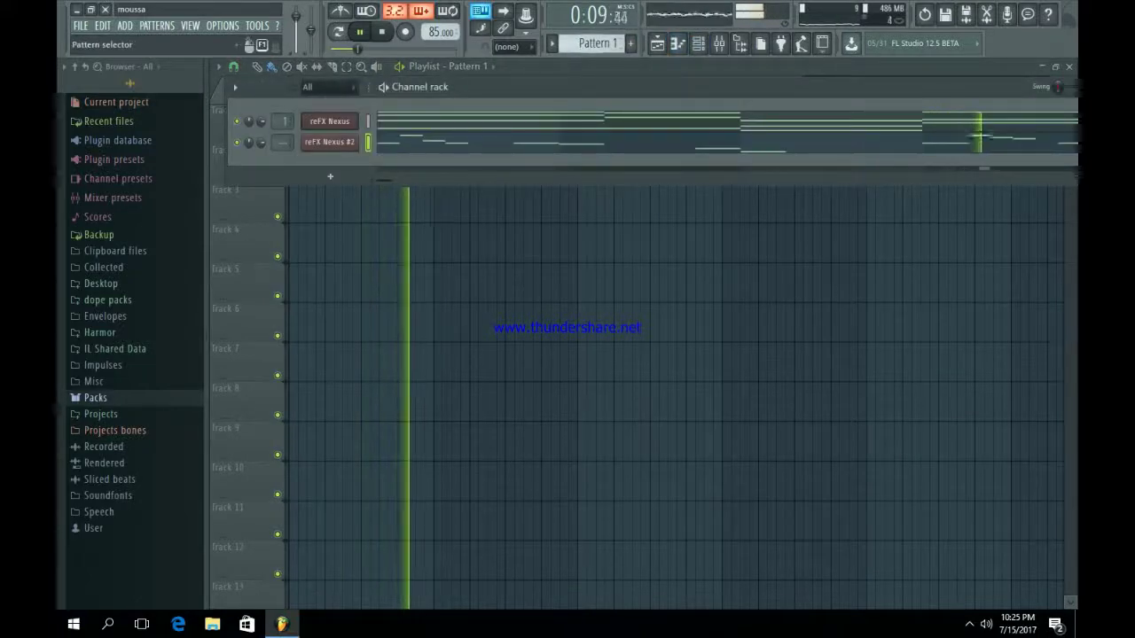
key(F4)
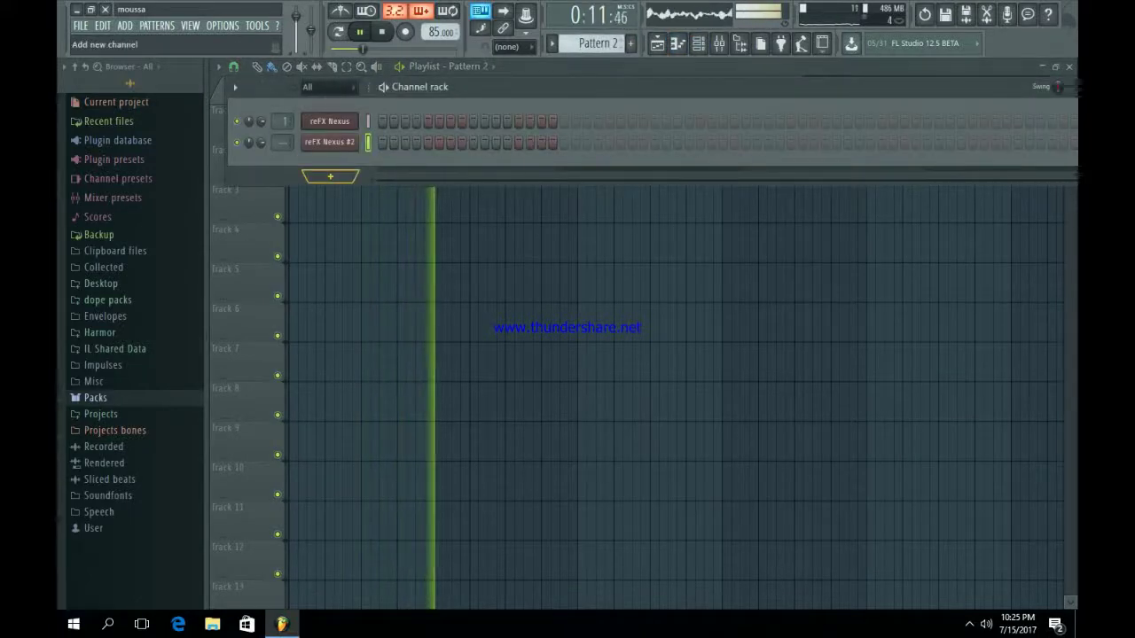
key(space)
click(330, 175)
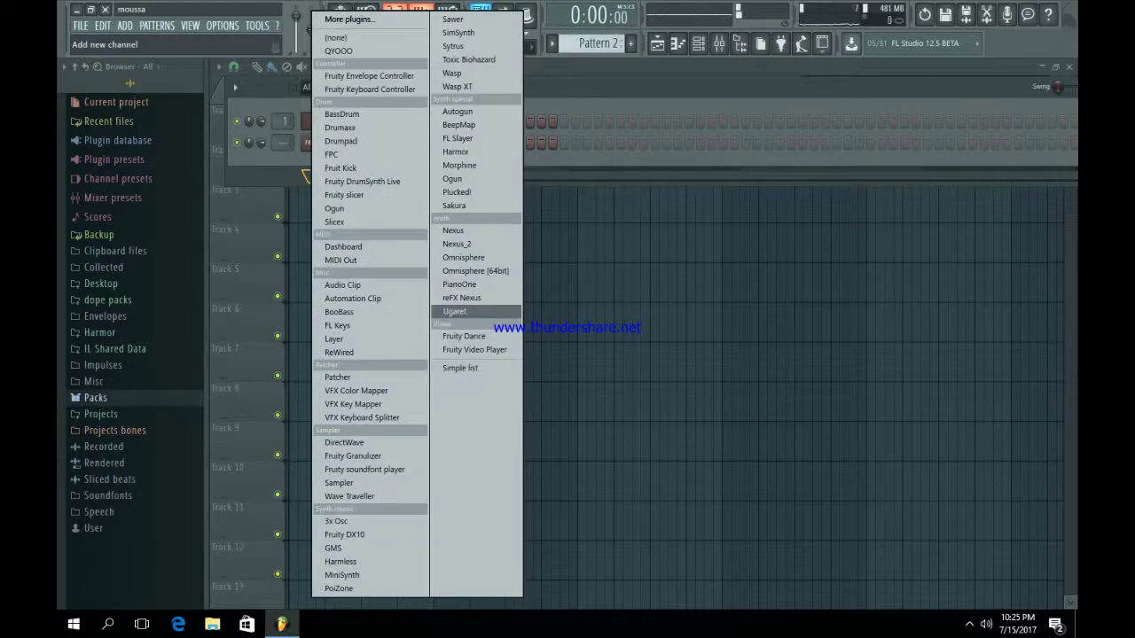
click(462, 298)
Audition the Classical presets ST Big DramaStrings and CL Tapestrings on reFX Nexus #3 with a few notes.
click(577, 396)
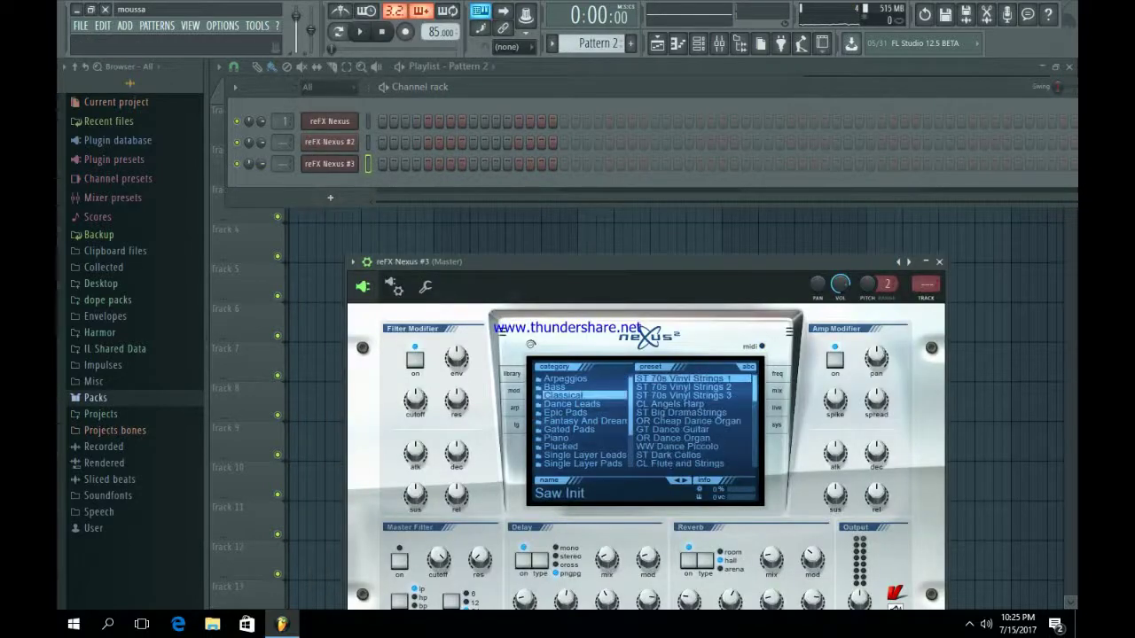
click(681, 412)
key(z)
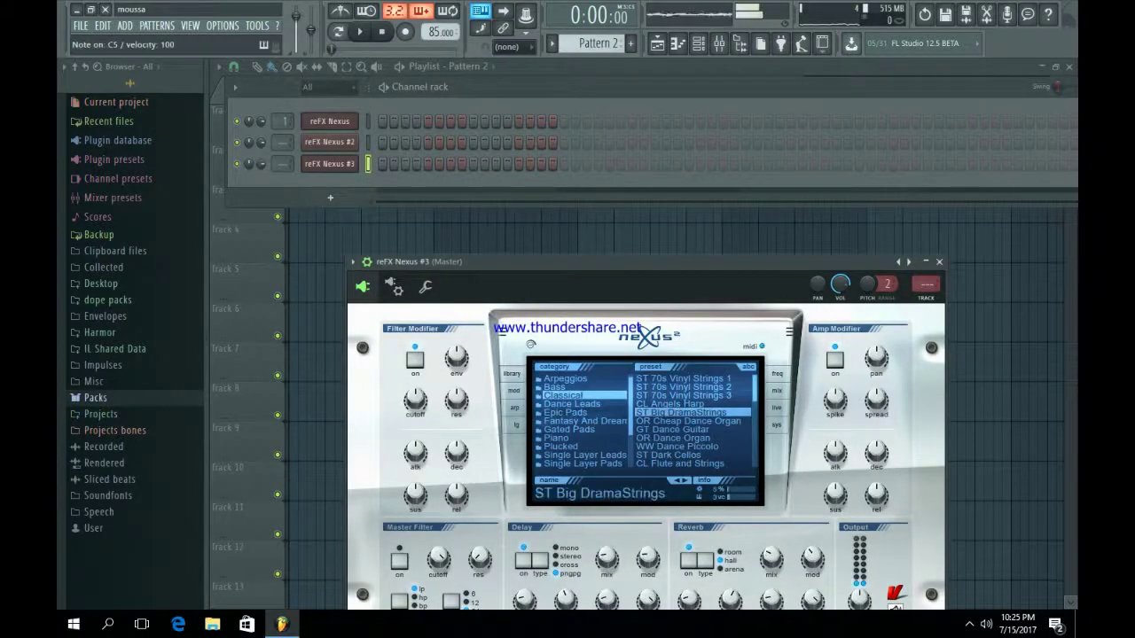
scroll(691, 421, down, 3)
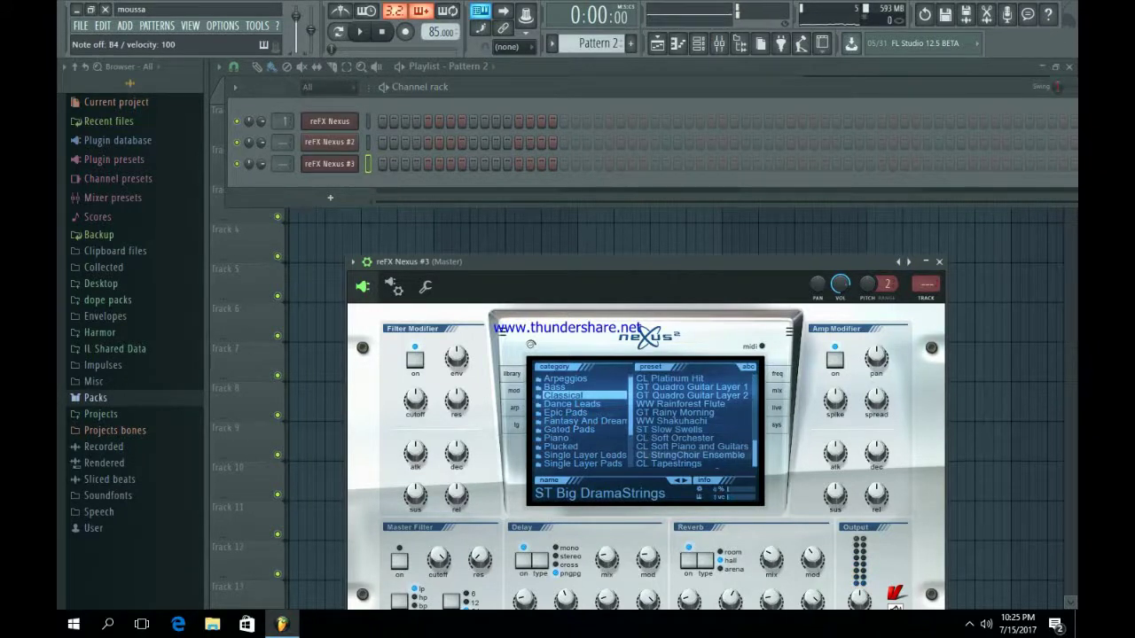
key(z)
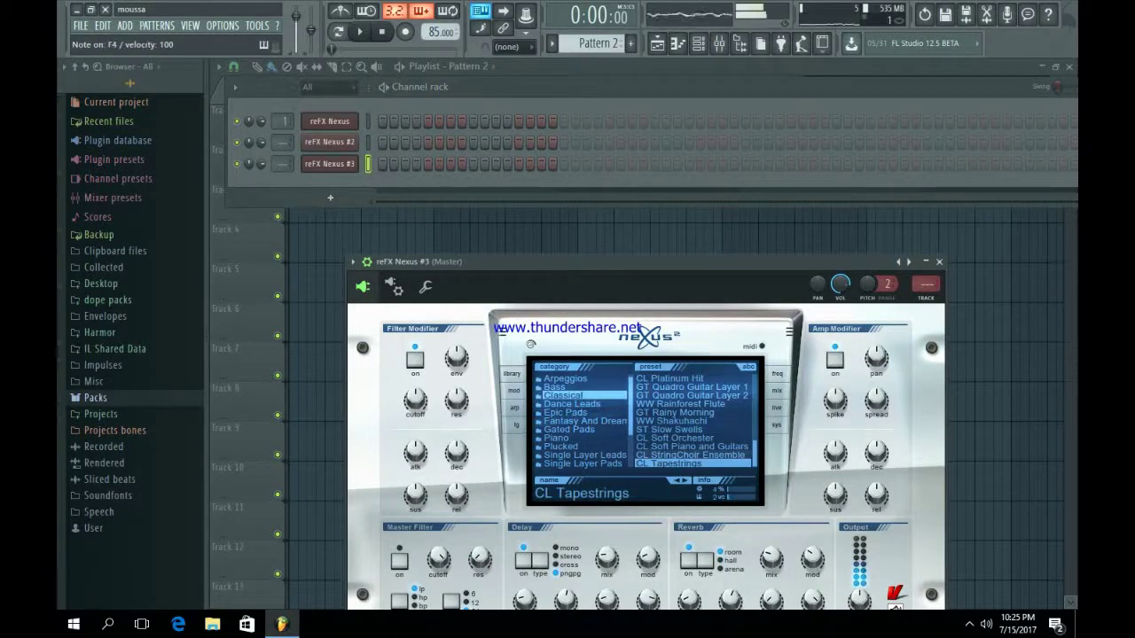
key(u)
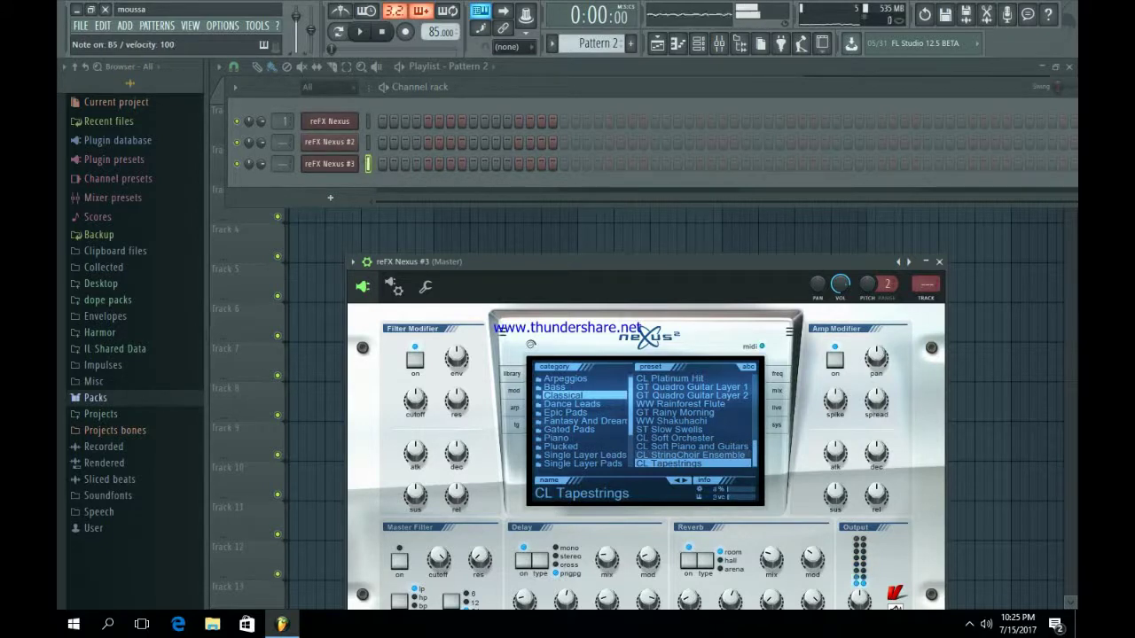
Load the Classical preset CL Soft Orchester on reFX Nexus #3, test it with a few notes and close the plugin.
click(675, 438)
key(m)
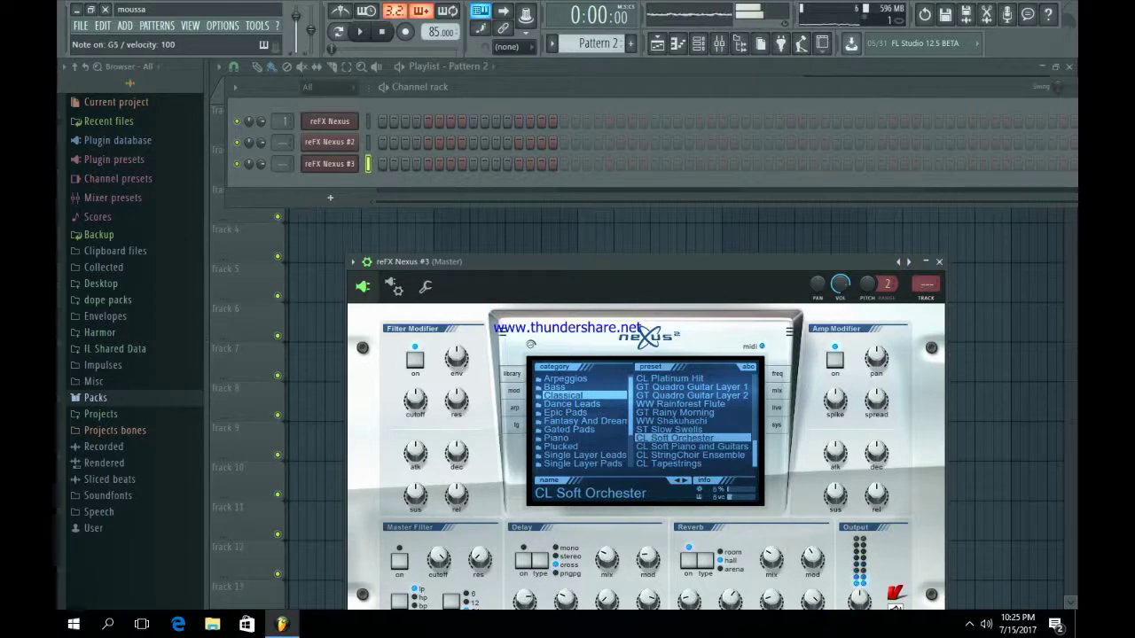
click(675, 438)
key(r)
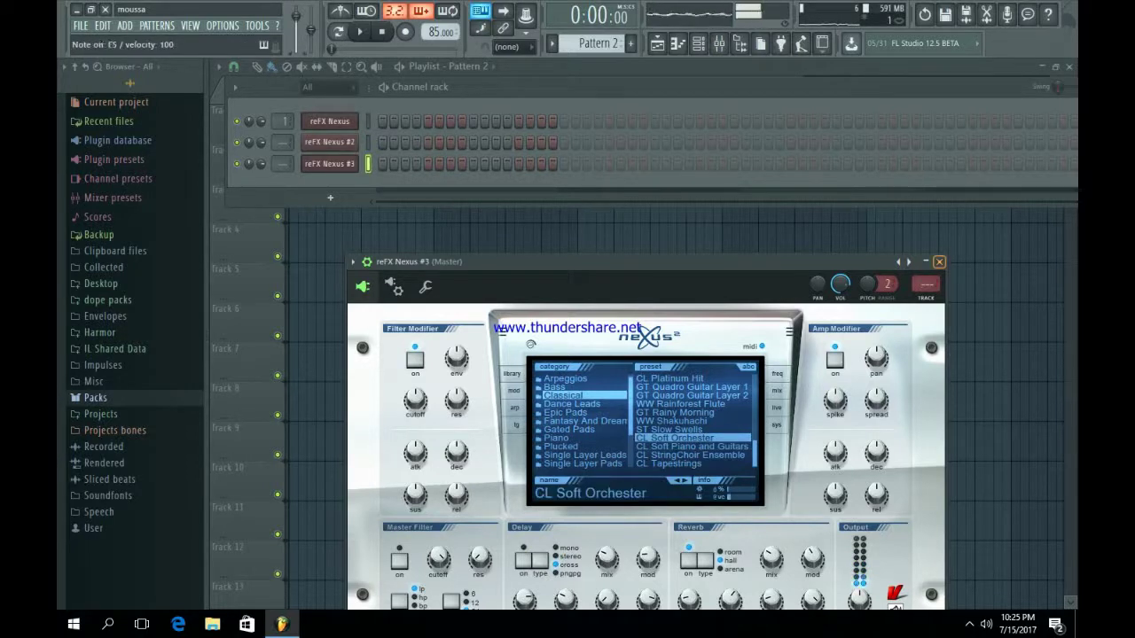
key(Escape)
Copy the chord notes of the first reFX Nexus in Pattern 1 into reFX Nexus #3 in Pattern 2 and open them in the piano roll.
key(KP_Subtract)
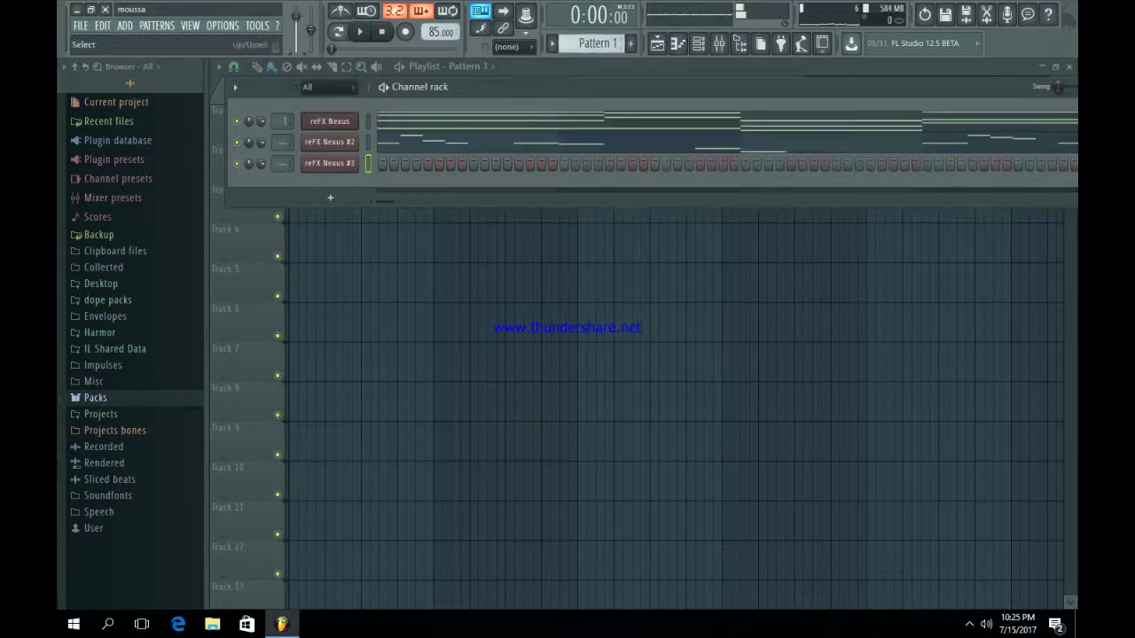
key(KP_Add)
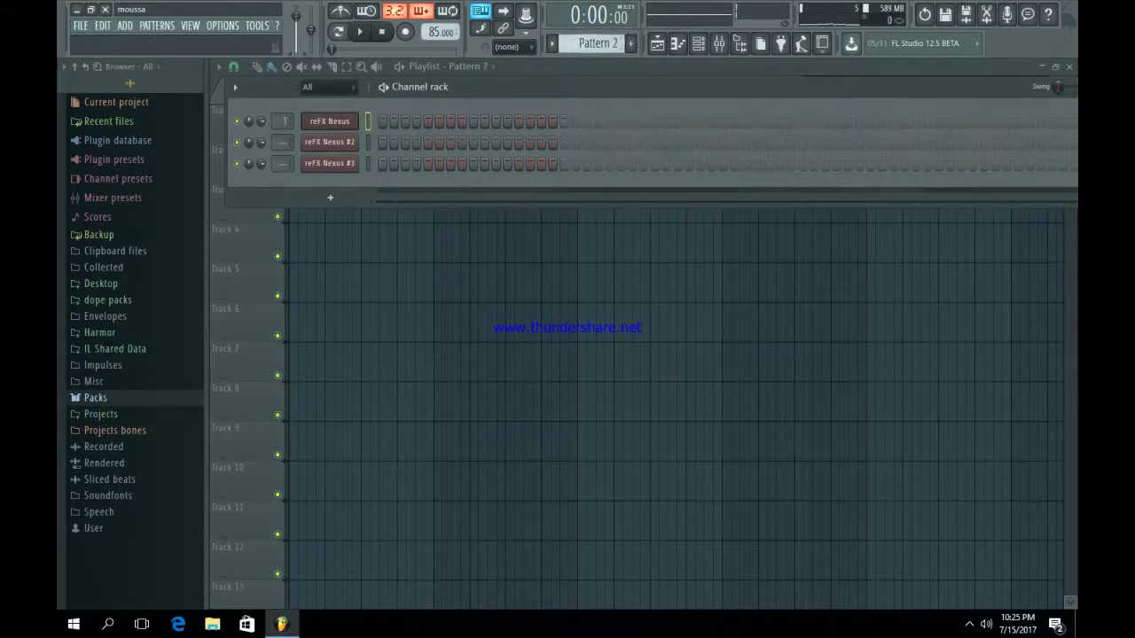
key(ctrl+v)
click(396, 163)
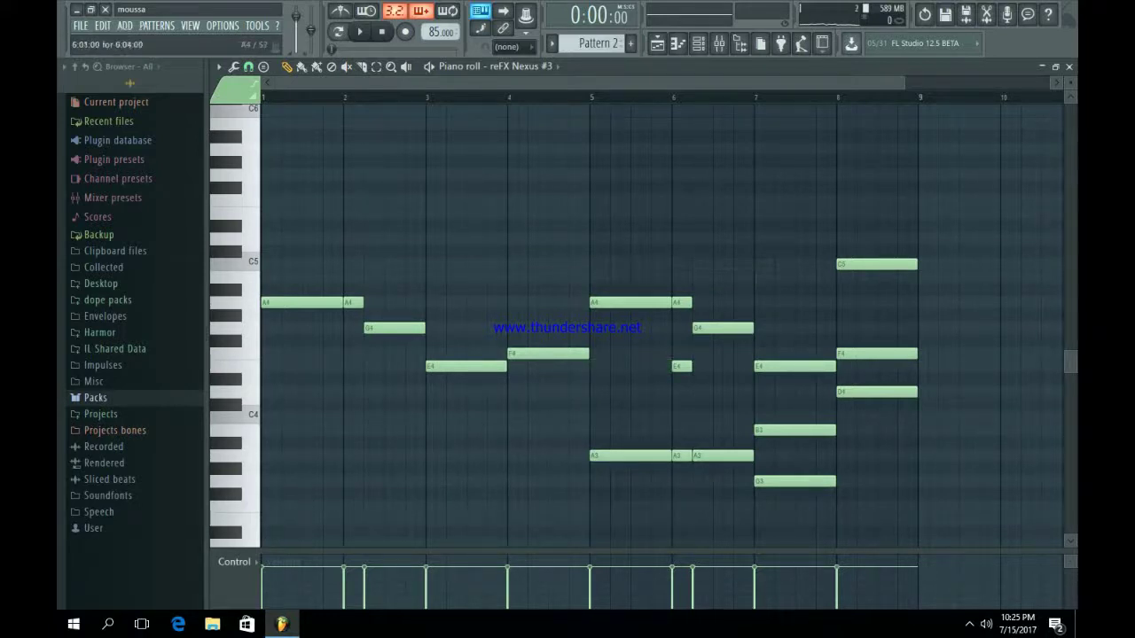
Delete the extra chord notes in bars 5 to 8, keeping only the single line A4, G4, E4, F4.
right_click(655, 456)
right_click(705, 456)
right_click(774, 482)
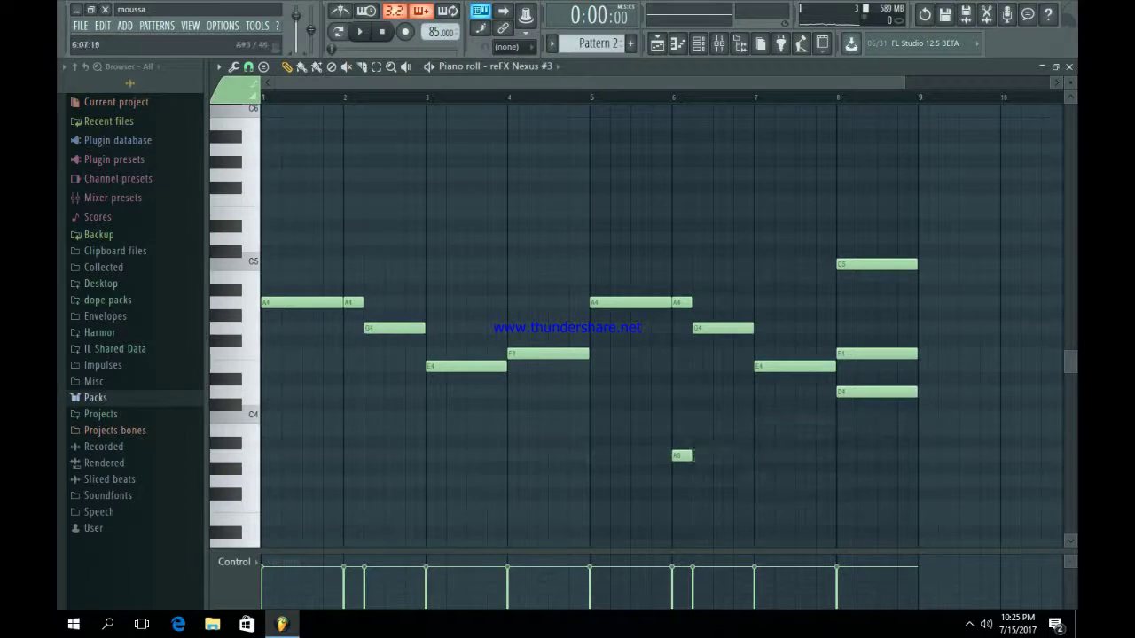
right_click(873, 392)
key(space)
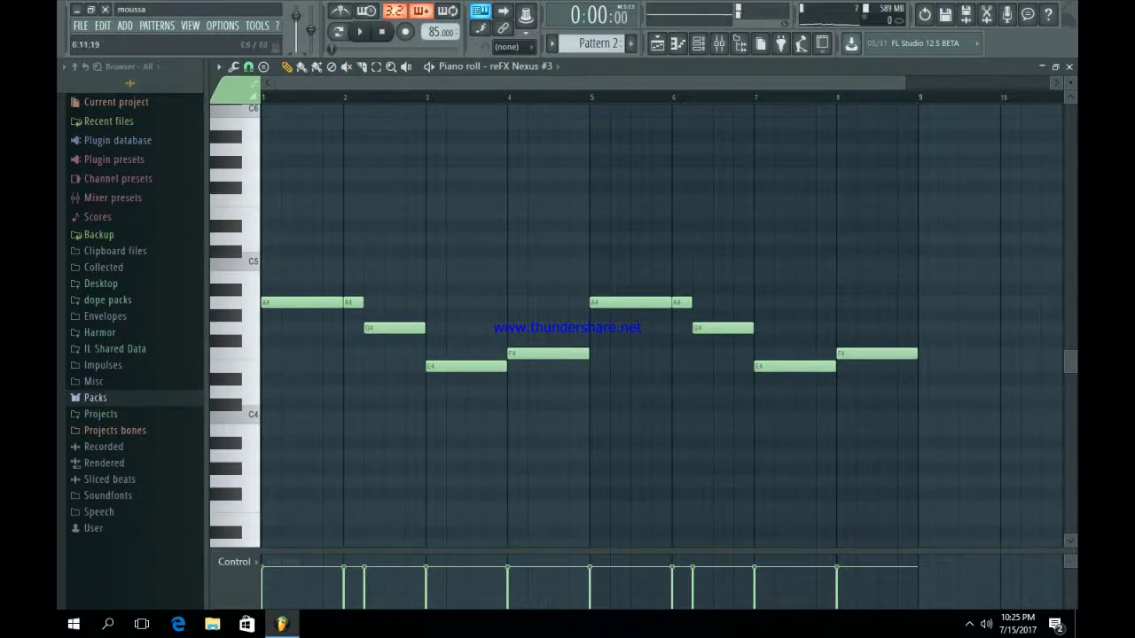
Place Pattern 2 on Track 2 of the playlist at bar 1, play the song and duplicate the clip at bar 9.
key(F5)
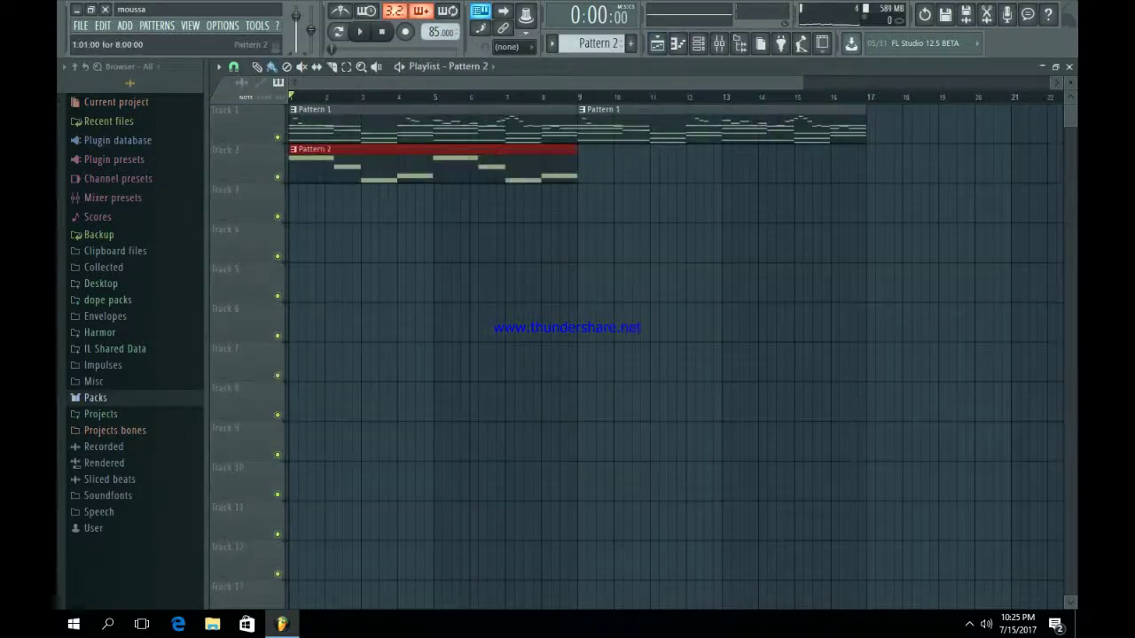
key(space)
key(ctrl+b)
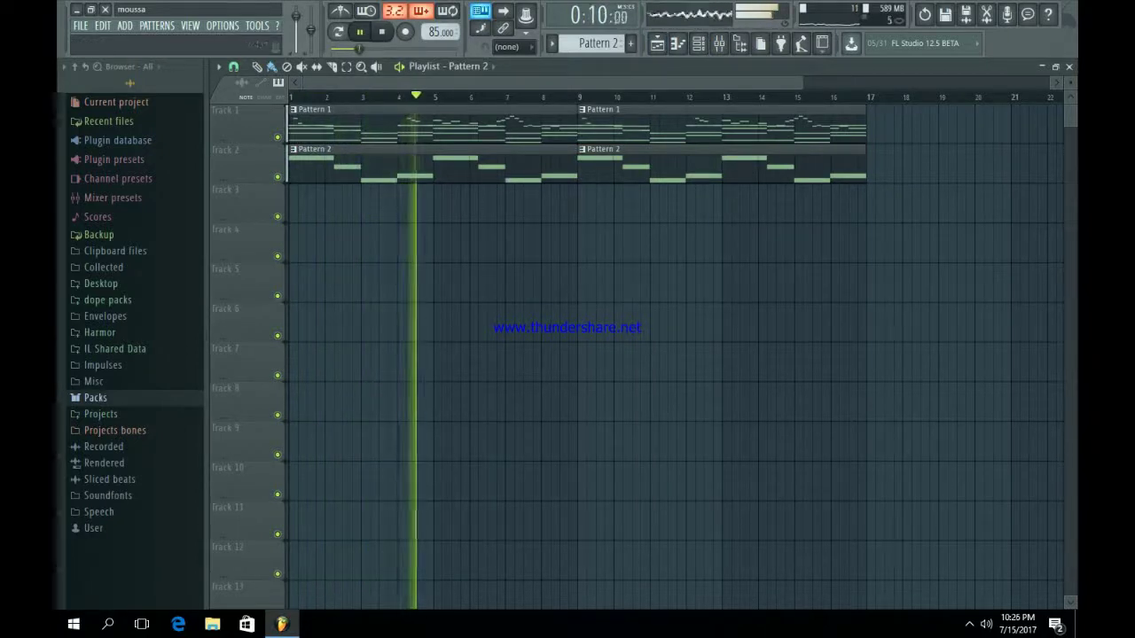
Lower the volume of reFX Nexus #3 to 62% and route it to mixer track 2.
click(699, 44)
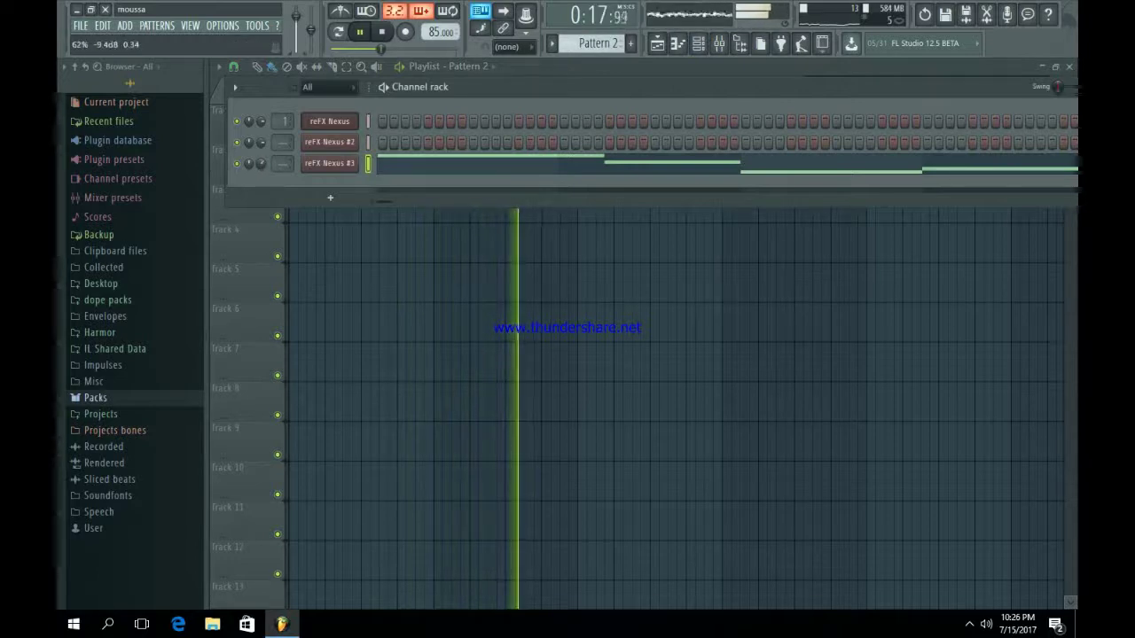
click(329, 164)
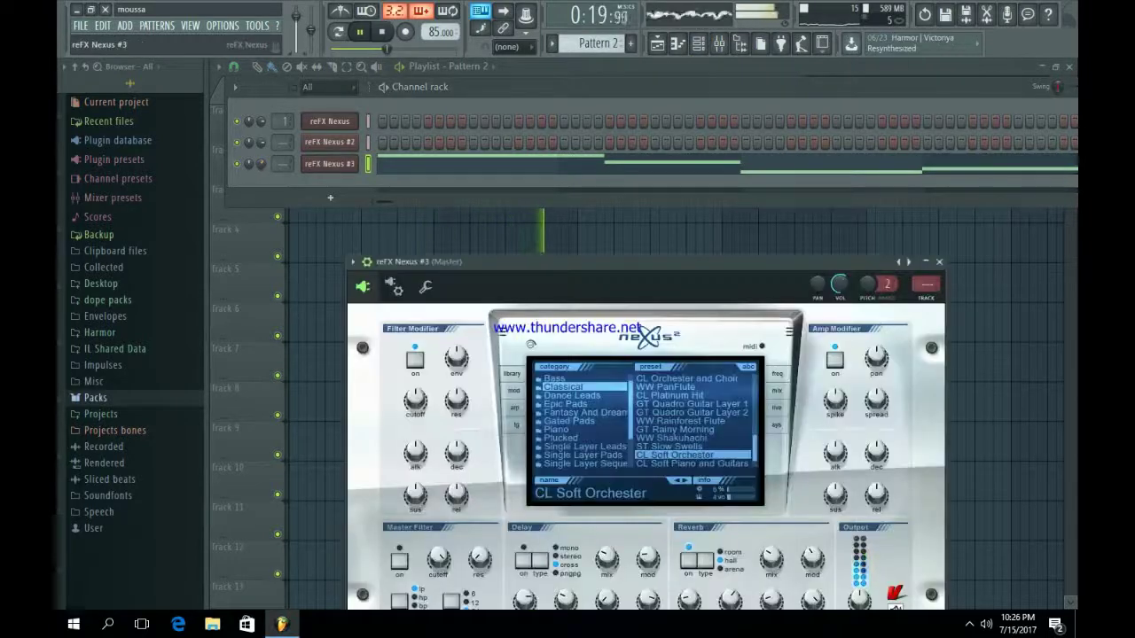
key(F9)
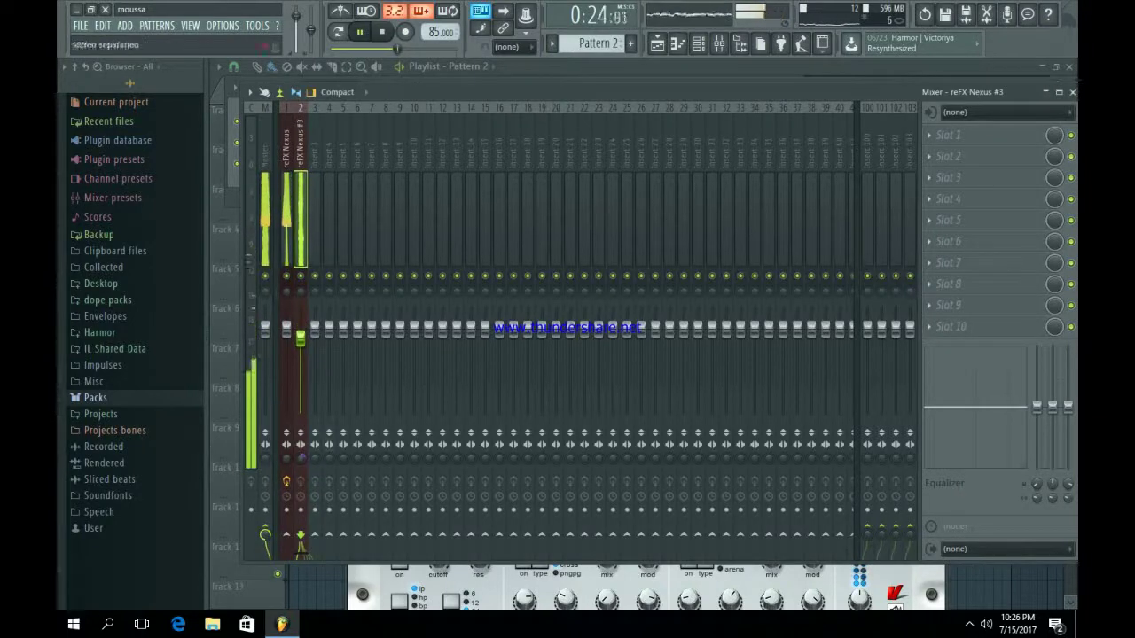
Add Fruity Stereo Shaper in slot 1 of the reFX Nexus #3 mixer track and apply a preset that shifts its delay and phase.
click(930, 136)
click(1016, 21)
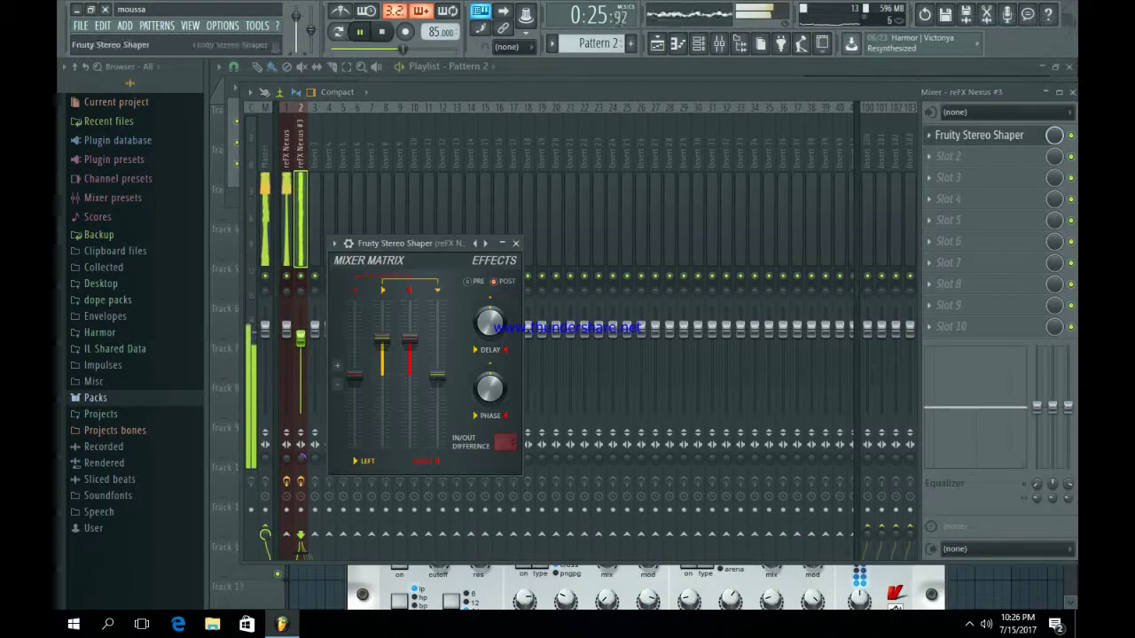
right_click(487, 246)
mouse_move(515, 258)
click(590, 365)
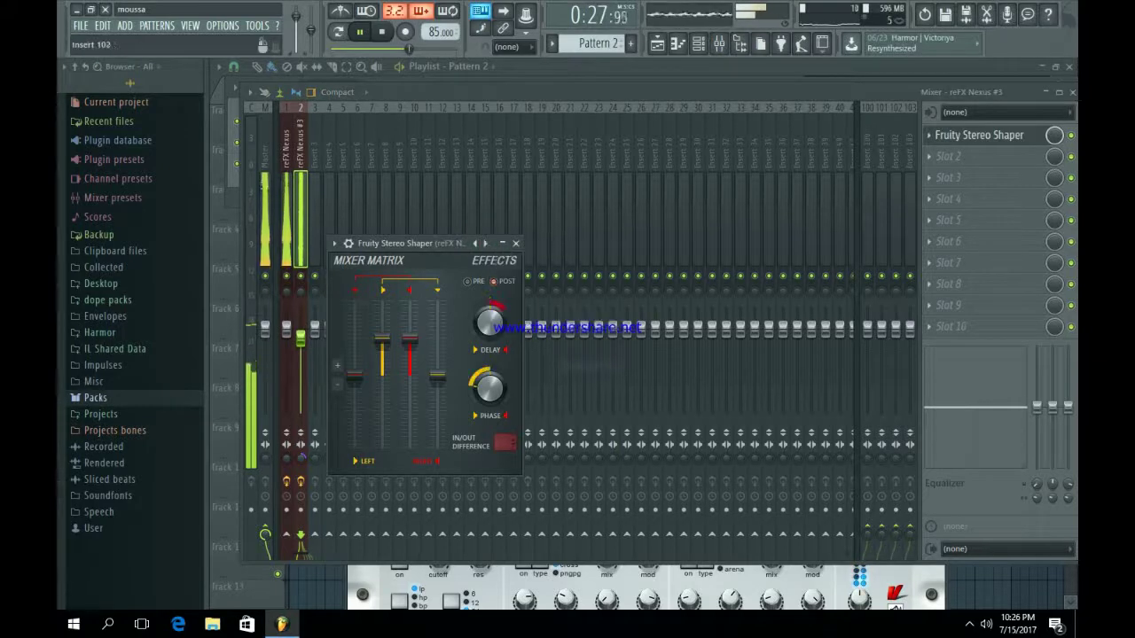
Add Fruity Reeverb 2 in slot 2 of the reFX Nexus #3 mixer track, adjust its decay and close it.
click(929, 156)
click(878, 186)
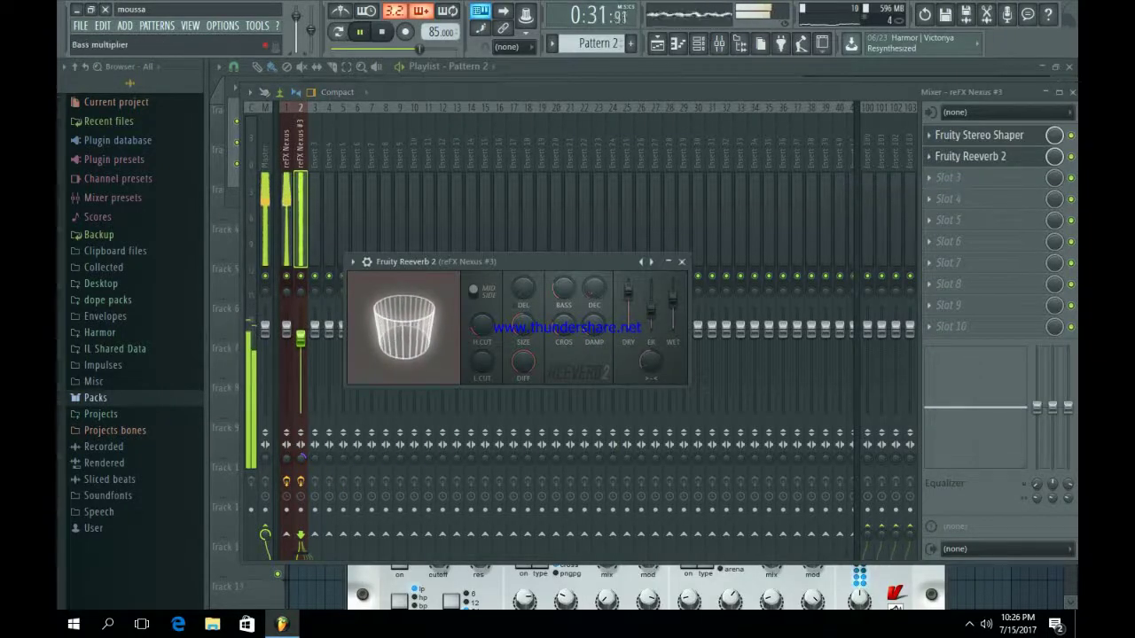
drag(594, 288, 594, 268)
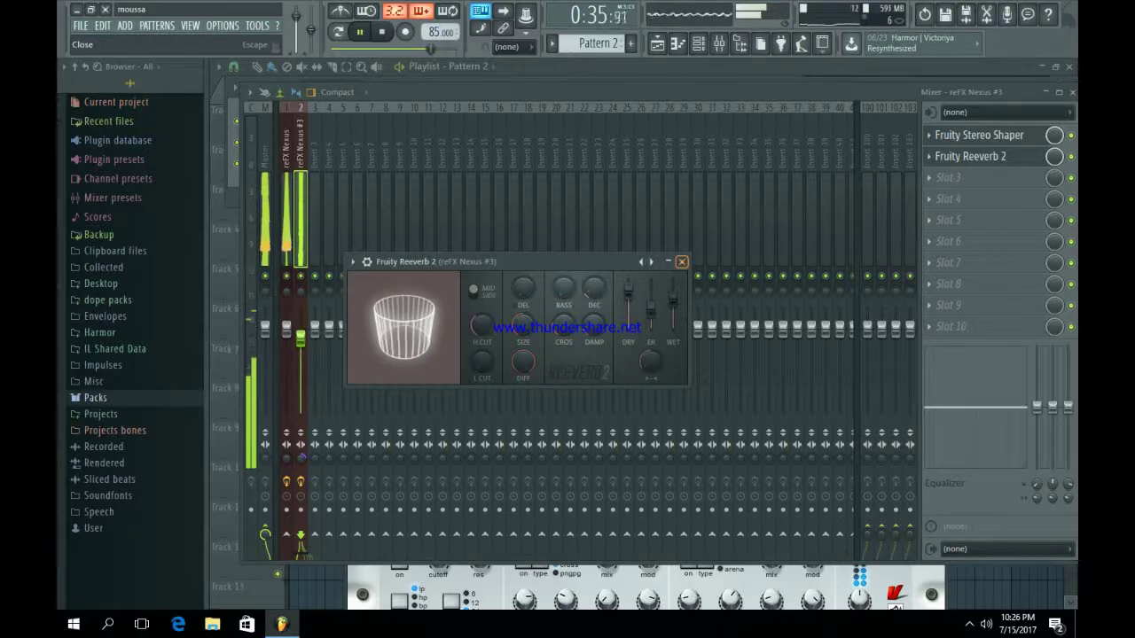
click(682, 261)
Hide the mixer and bring the channel rack back over the playlist.
click(656, 43)
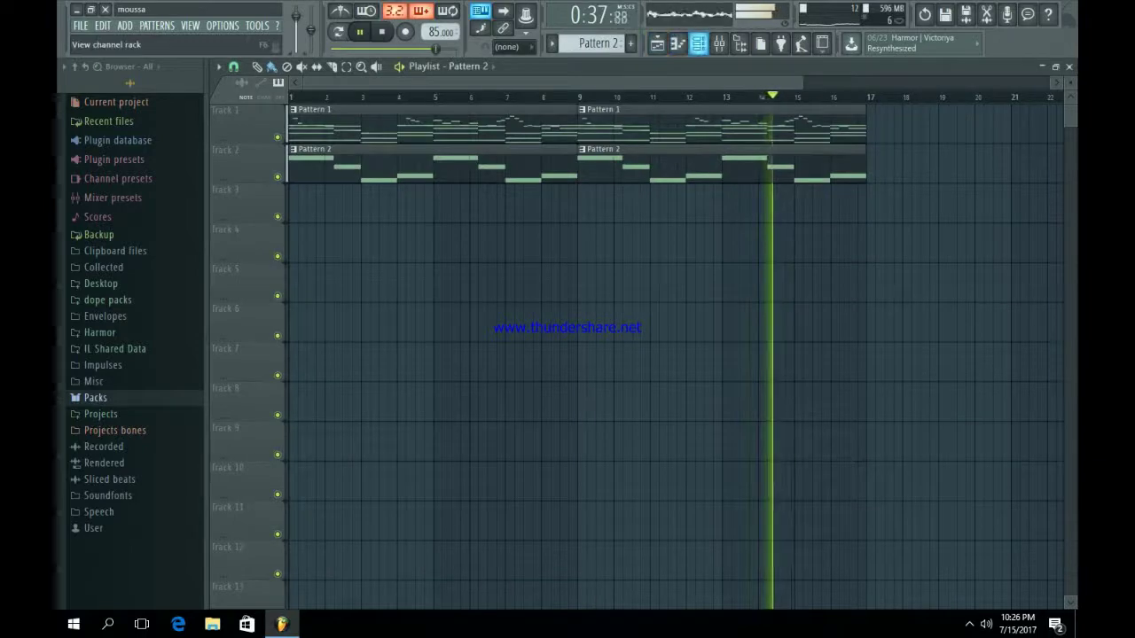
click(719, 43)
click(698, 44)
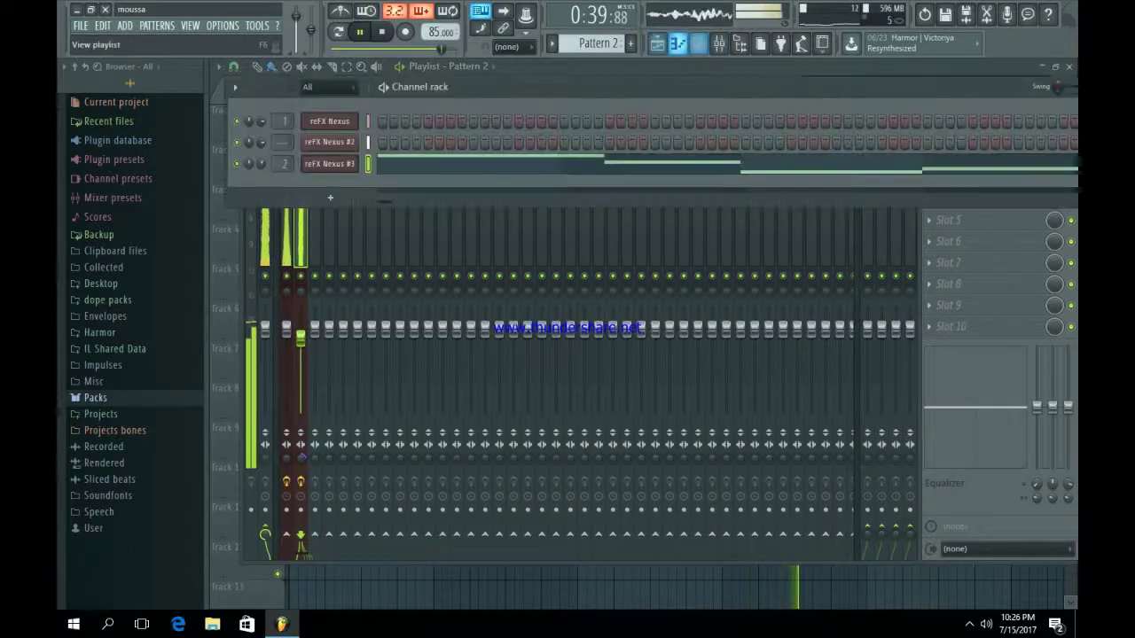
click(657, 43)
click(699, 44)
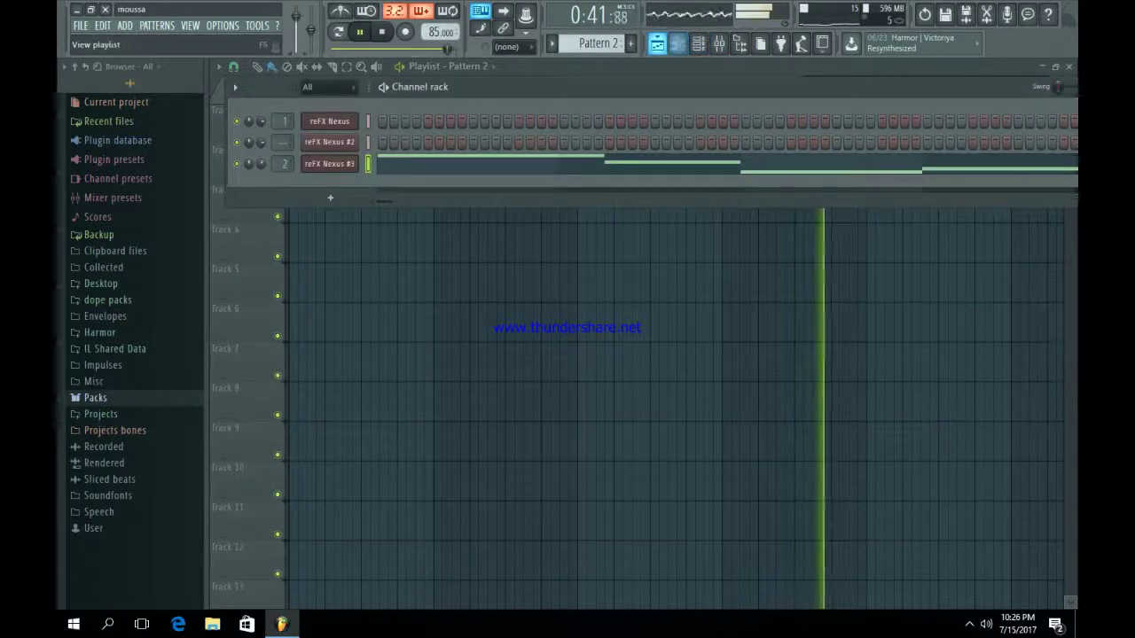
click(699, 44)
click(699, 44)
Switch to the empty Pattern 3, add a fourth reFX Nexus channel and stop playback.
click(631, 44)
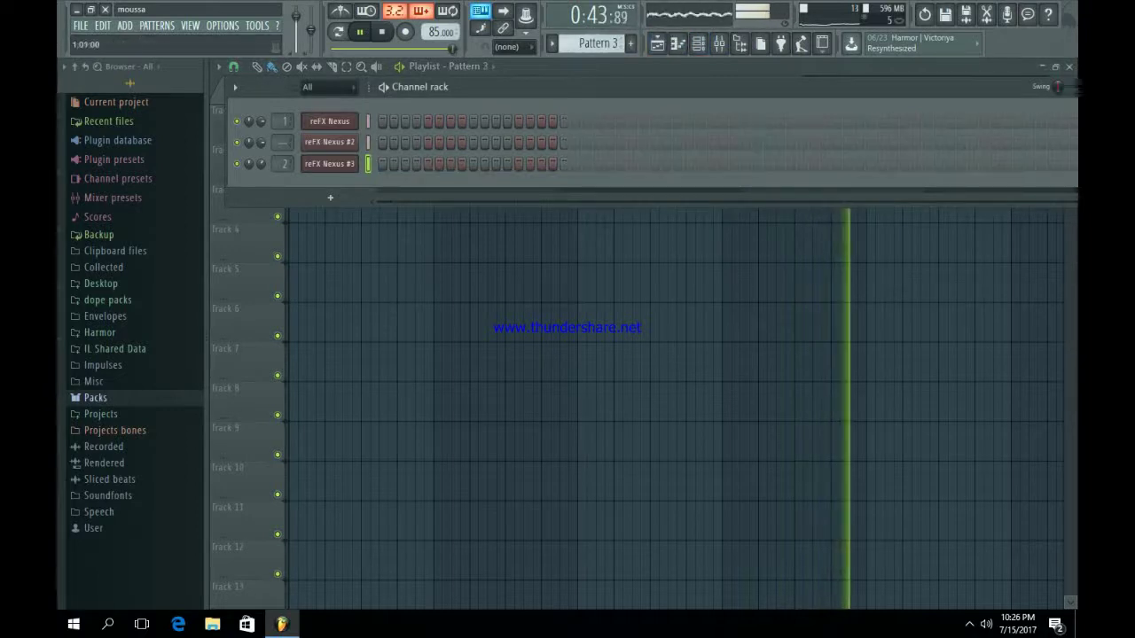
click(330, 197)
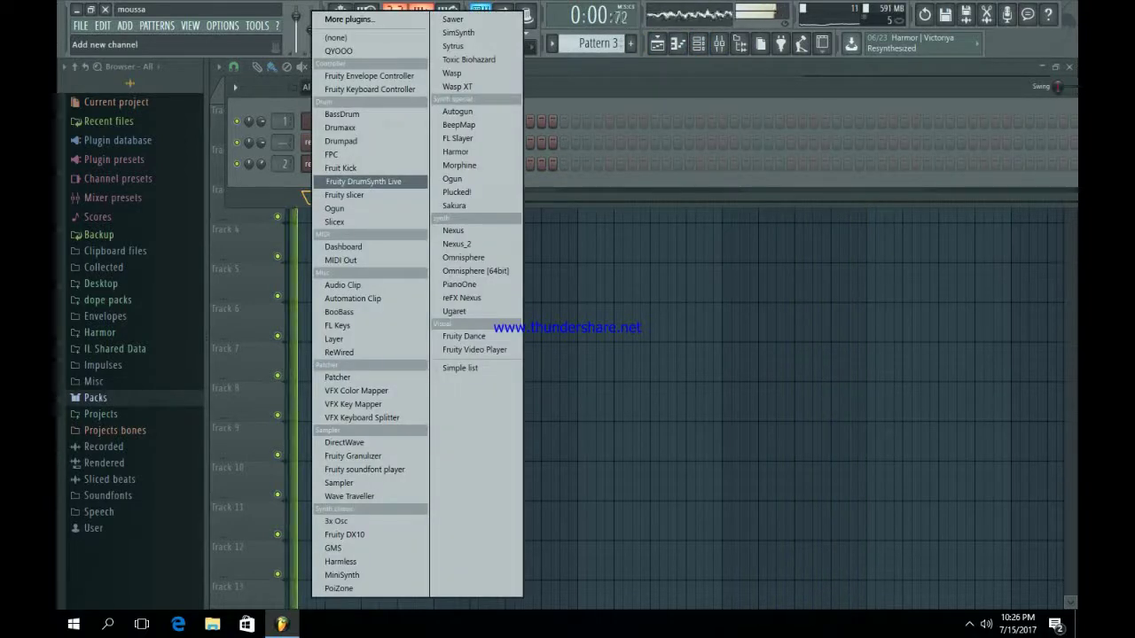
click(462, 298)
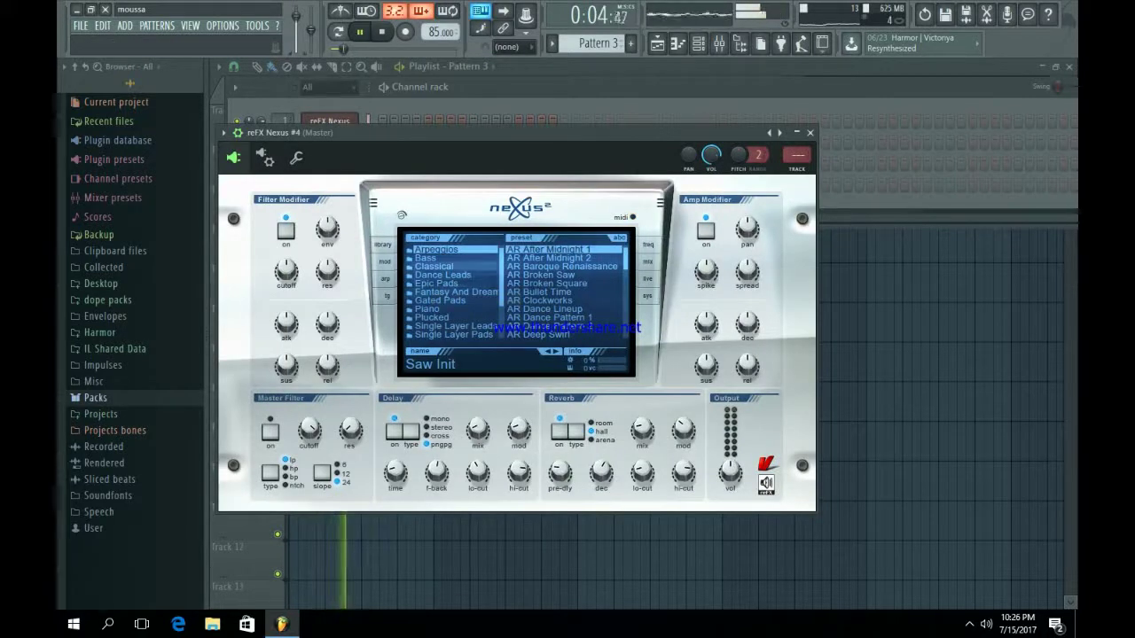
key(space)
Try the Classical preset ST Big DramaStrings on reFX Nexus #4, browse the other presets and load CL Soft Orchester.
click(444, 267)
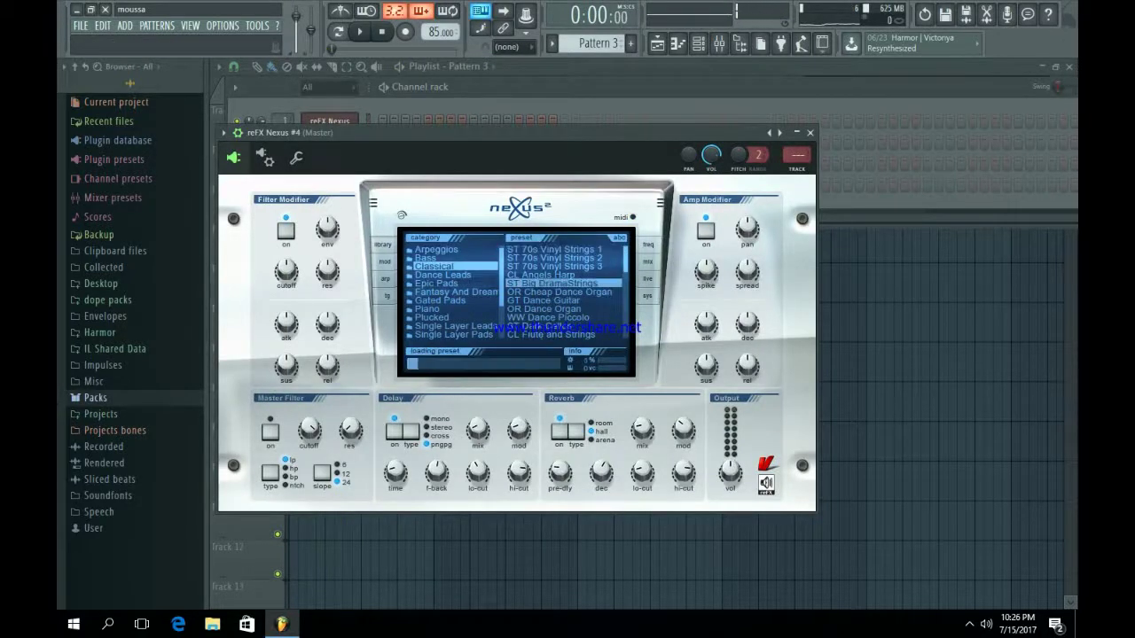
scroll(564, 298, up, 2)
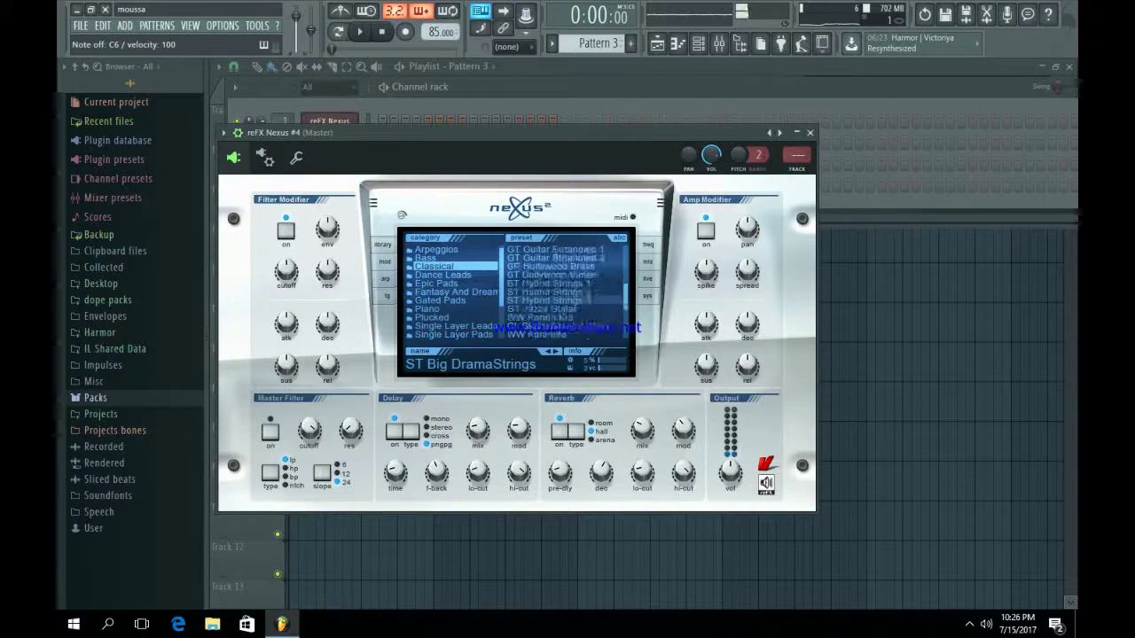
scroll(564, 301, up, 3)
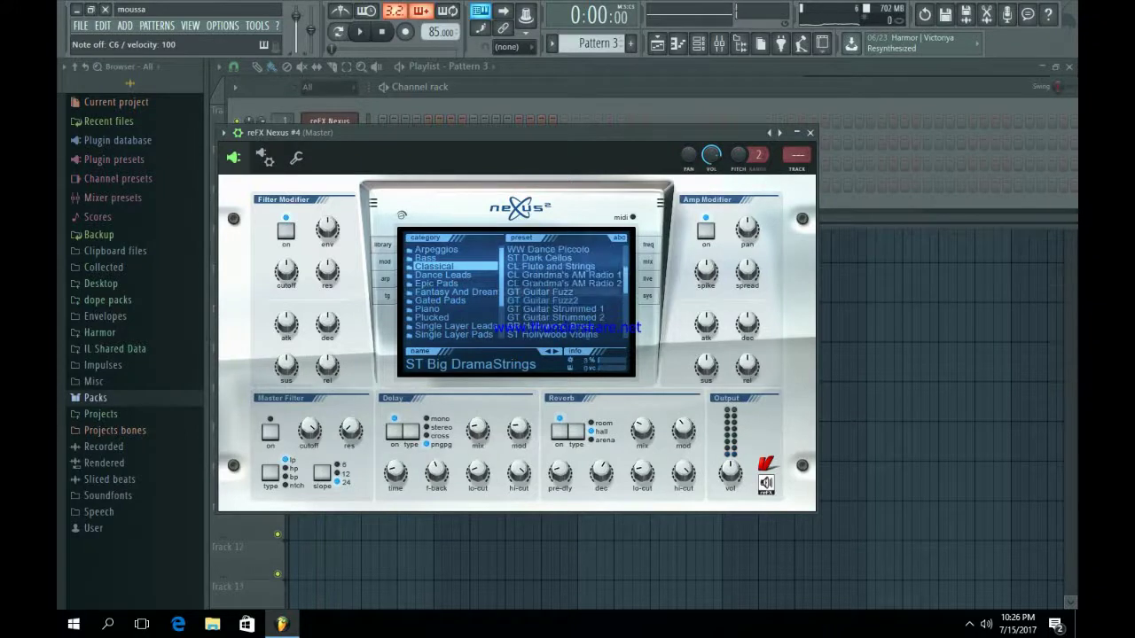
scroll(564, 301, down, 18)
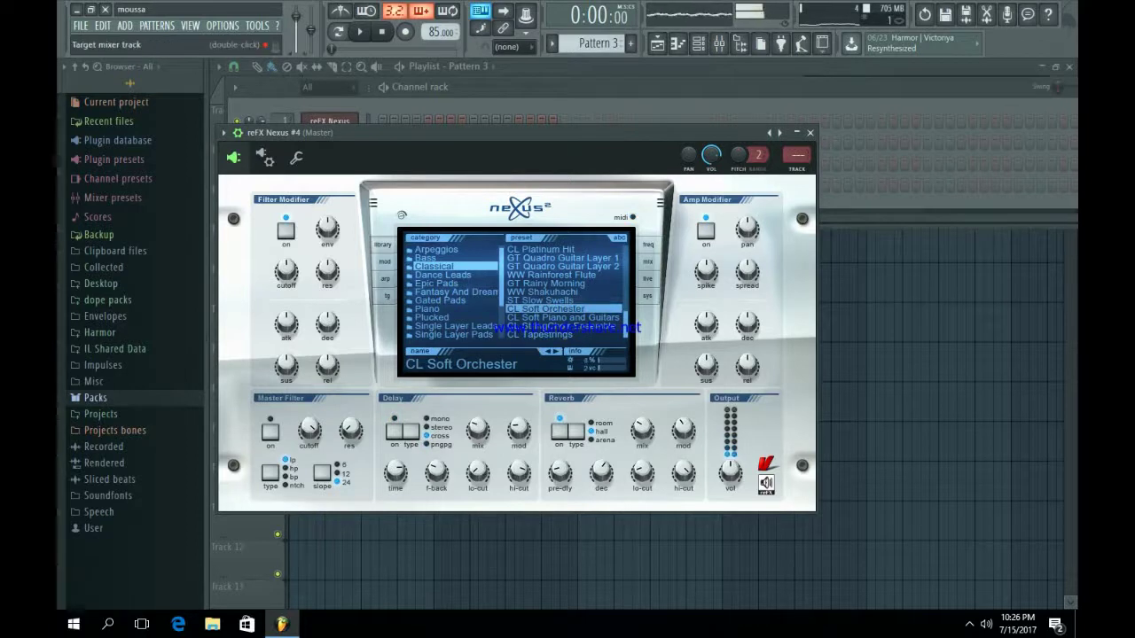
Load the Classical preset CL StringChoir Ensemble on reFX Nexus #4, audition it and close the plugin.
click(564, 326)
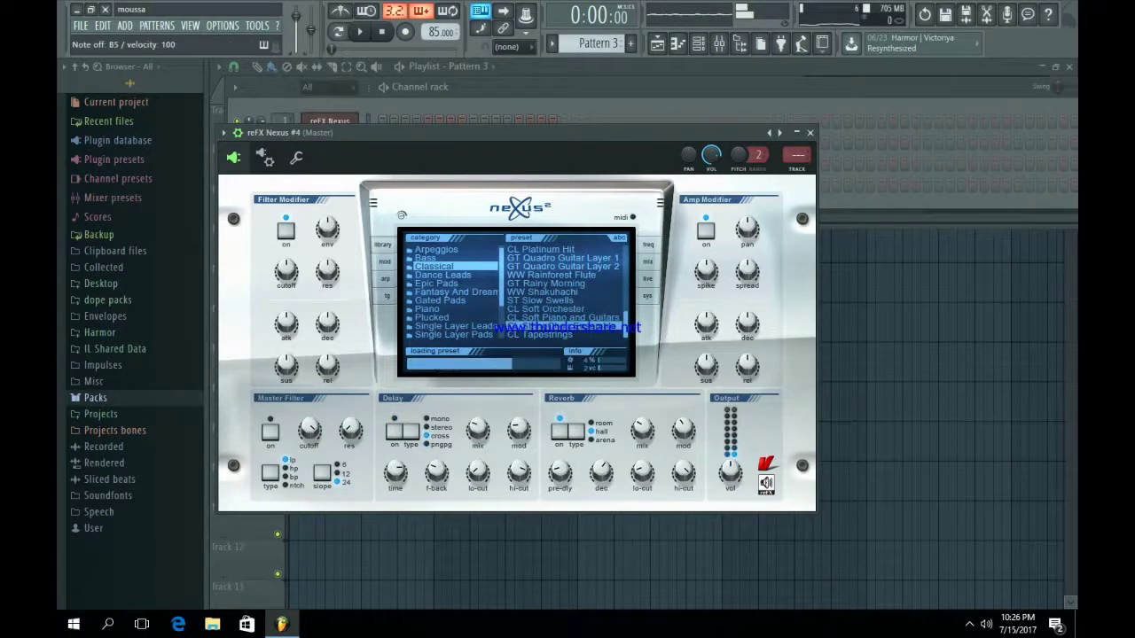
key(w)
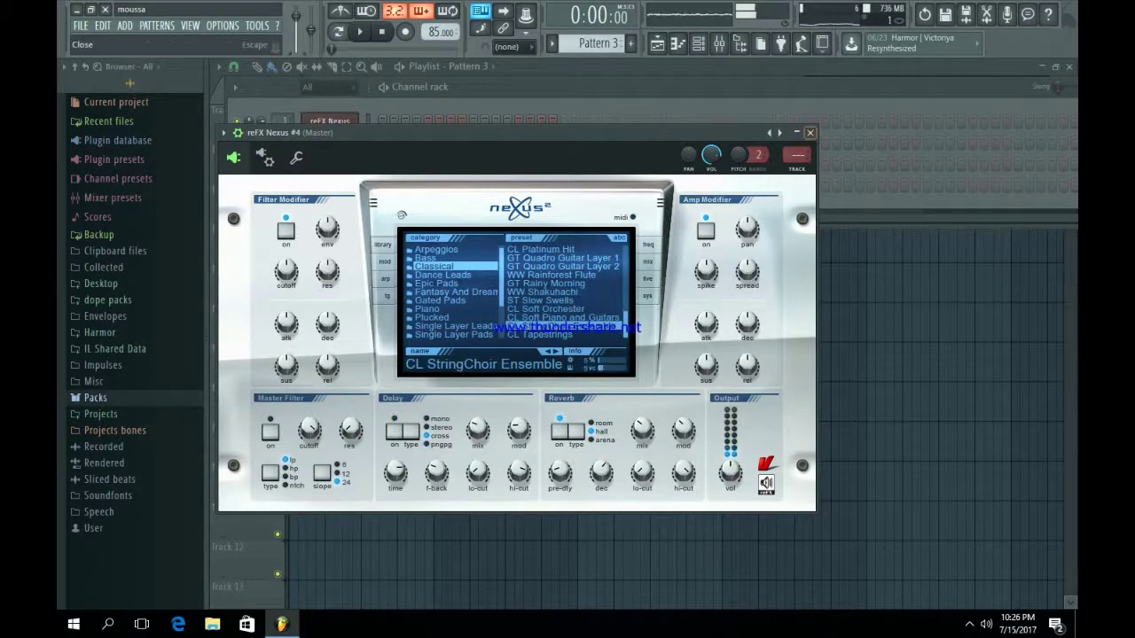
click(810, 132)
Copy the reFX Nexus chord notes from Pattern 1 into the reFX Nexus #4 channel of Pattern 3.
scroll(598, 43, up, 2)
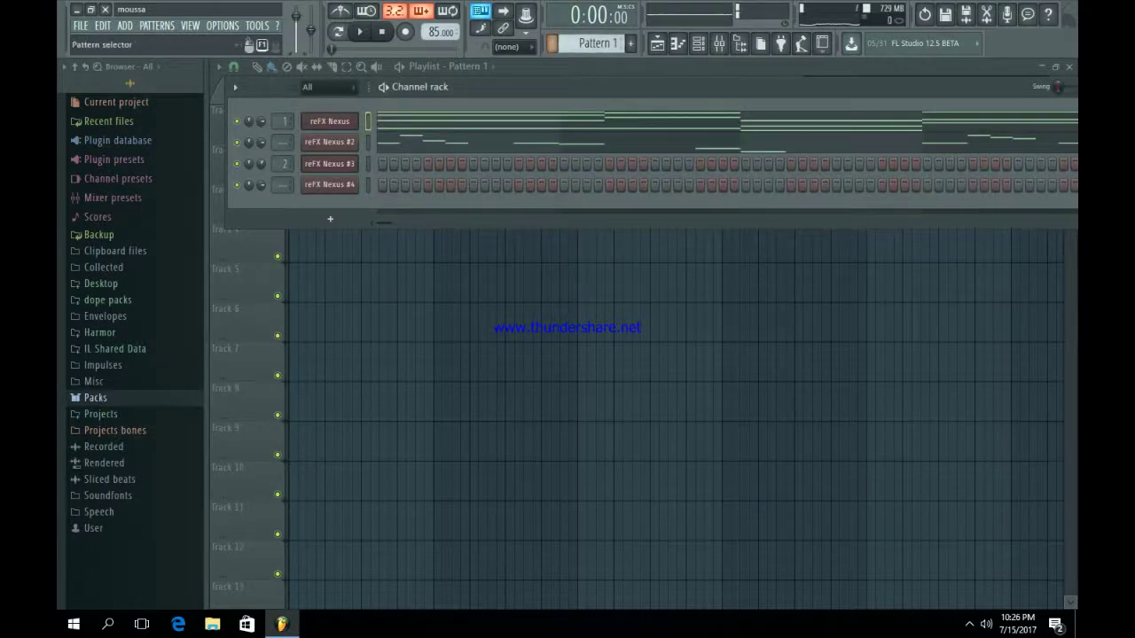
scroll(598, 44, down, 2)
click(368, 185)
key(ctrl+v)
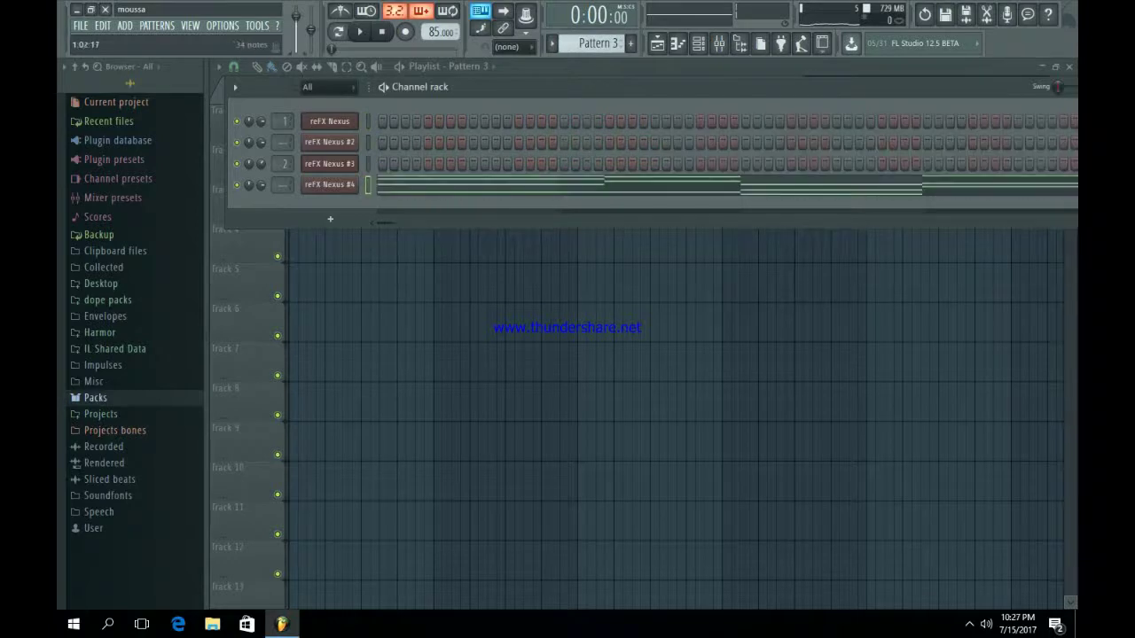
In reFX Nexus #4's piano roll, delete the lower chord notes in bars 1 to 5, leaving shortened top notes.
key(F7)
right_click(314, 456)
right_click(348, 303)
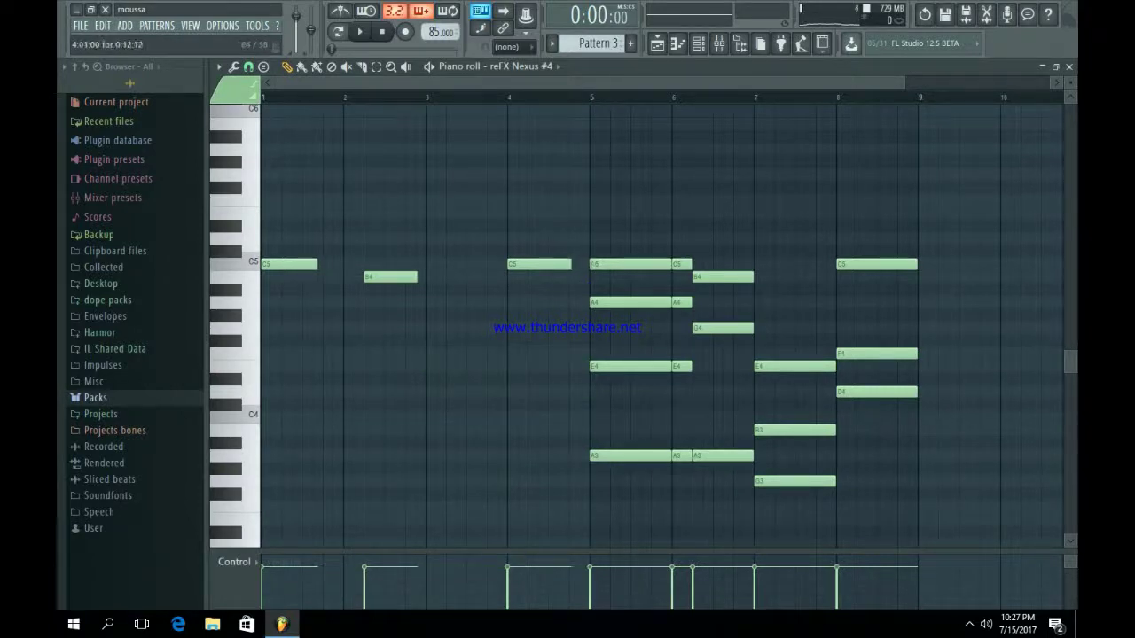
right_click(658, 302)
right_click(657, 366)
right_click(657, 455)
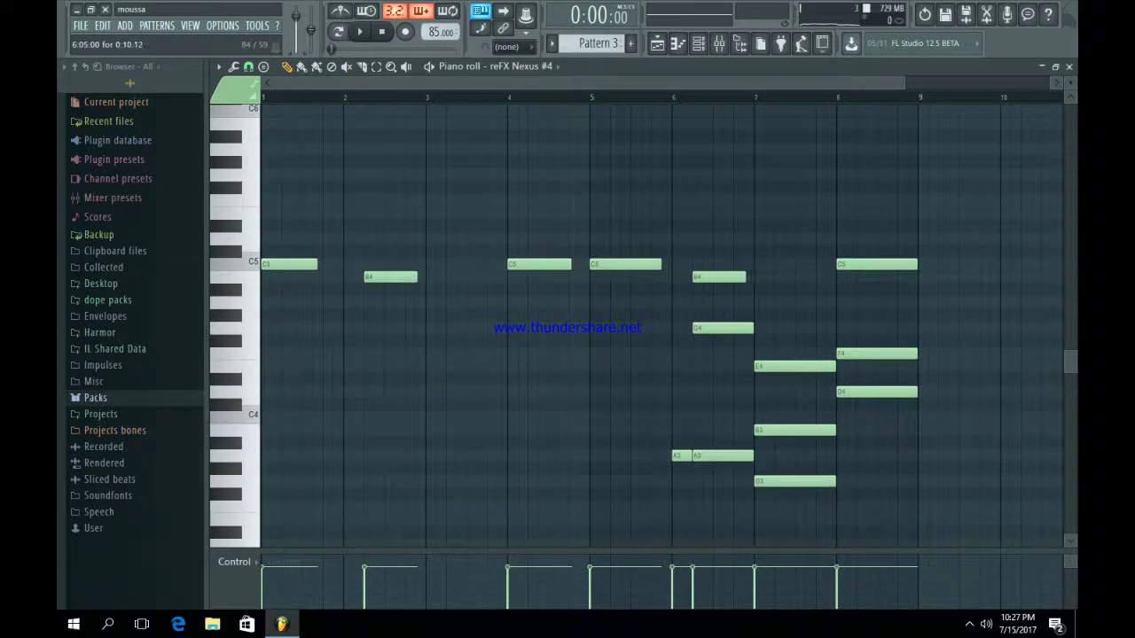
Delete the remaining lower notes in bars 6 to 8 and shorten the top notes that are kept.
right_click(795, 481)
right_click(795, 431)
right_click(794, 366)
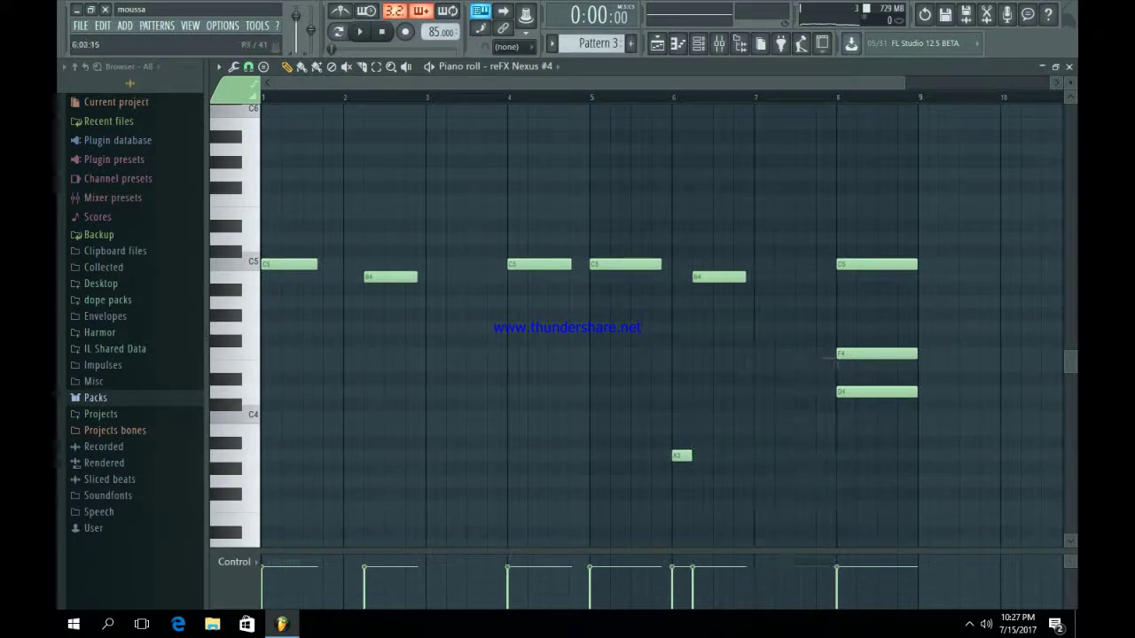
right_click(681, 456)
right_click(877, 392)
right_click(877, 353)
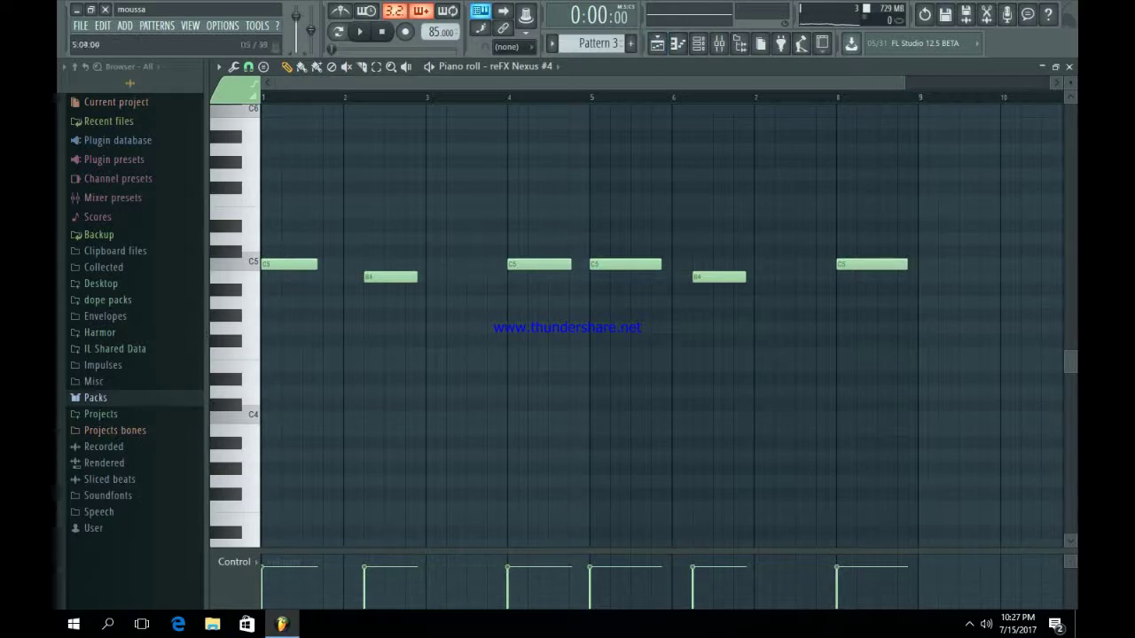
Enlarge the velocity lane and vary the velocities of the reFX Nexus #4 notes.
right_click(373, 551)
mouse_move(264, 262)
mouse_down()
mouse_move(302, 262)
mouse_move(419, 323)
mouse_up()
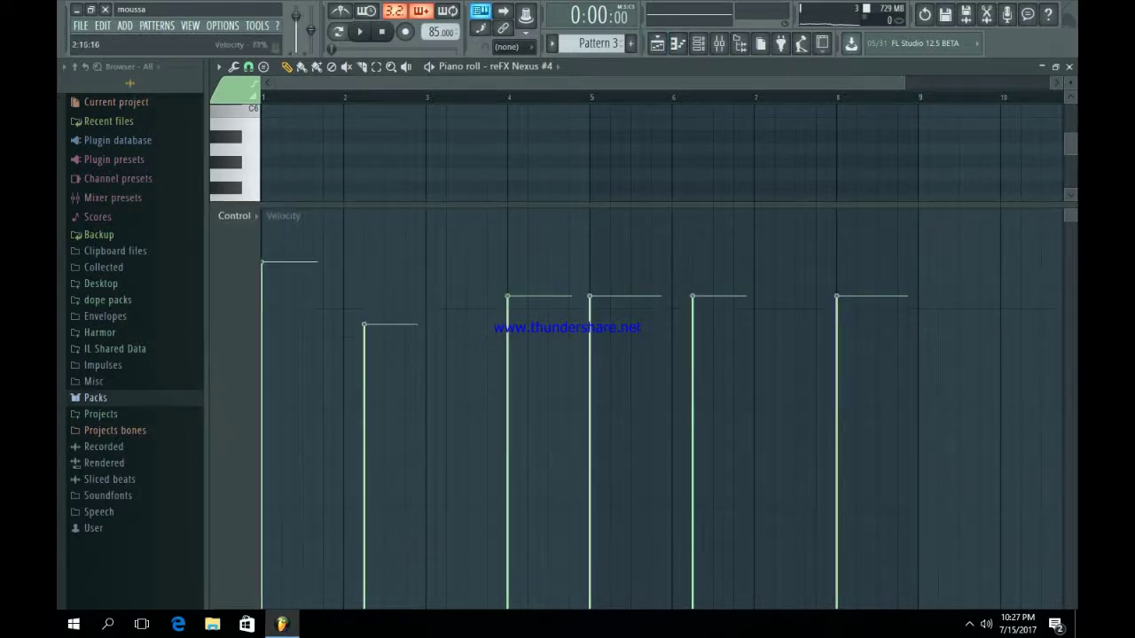
drag(679, 290, 834, 258)
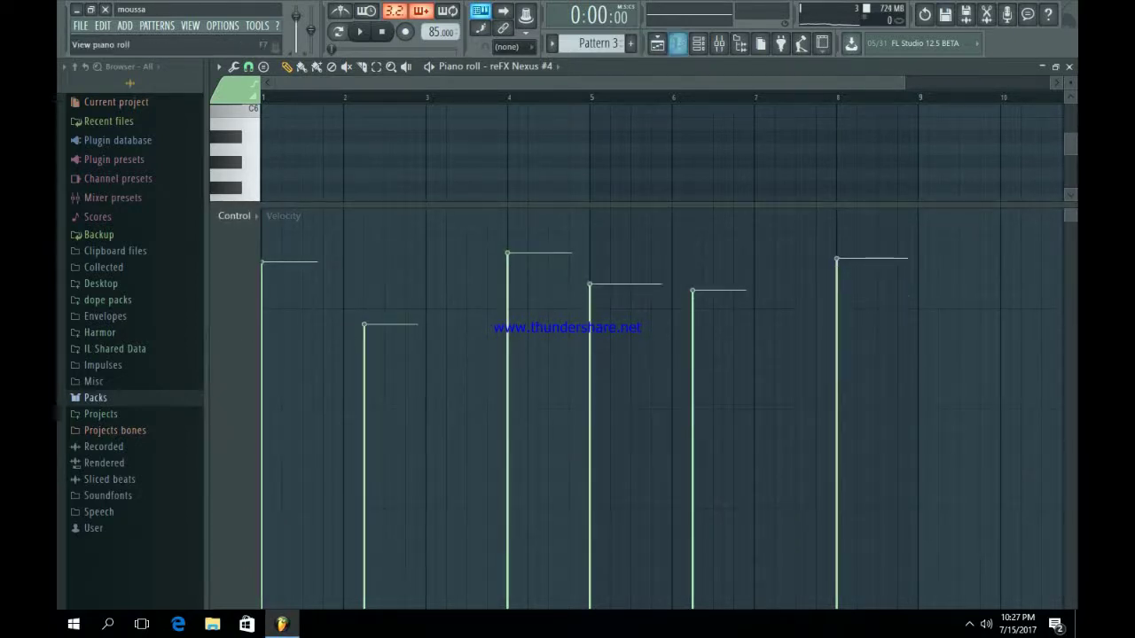
Vary the note velocities of the reFX Nexus #2 melody in Pattern 1.
click(699, 43)
scroll(598, 43, up, 2)
click(517, 140)
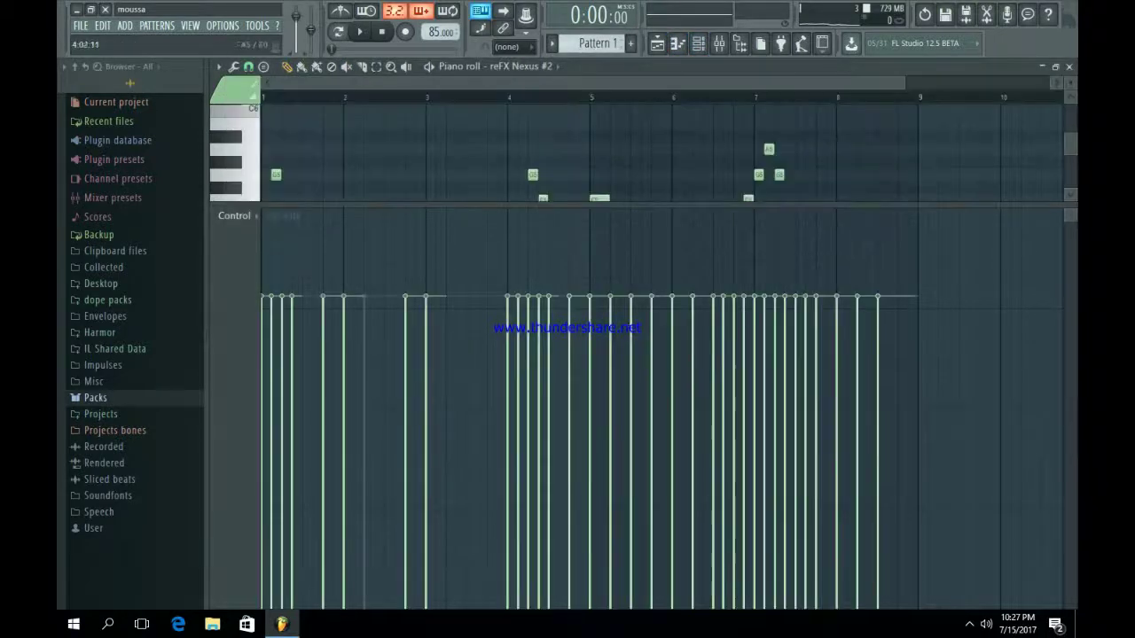
click(293, 278)
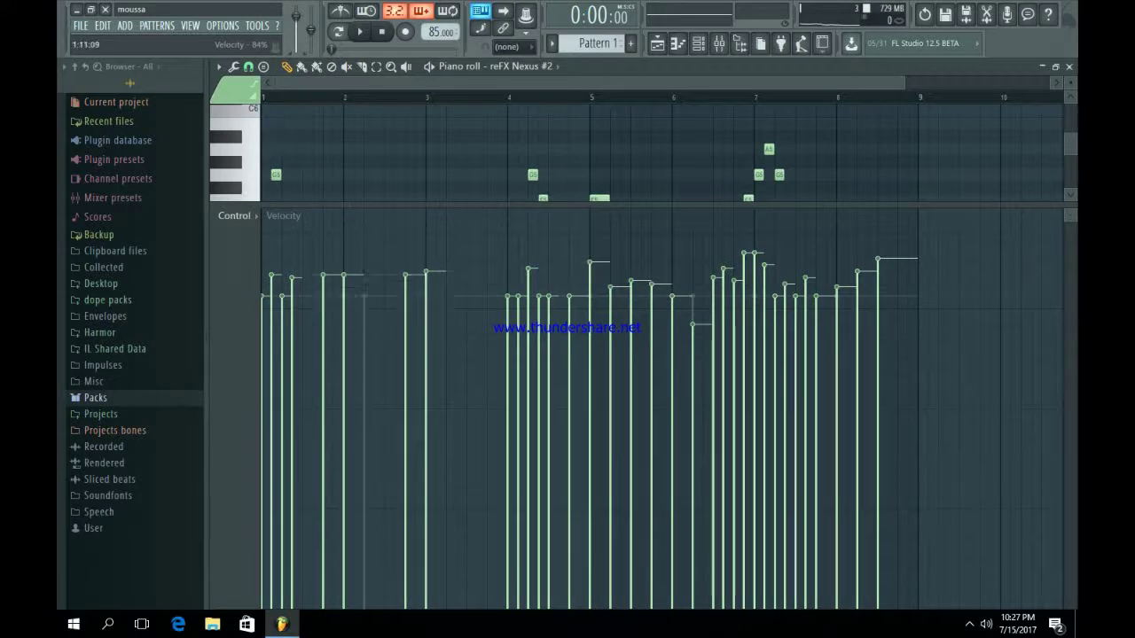
Vary the velocities of the reFX Nexus chords in Pattern 1, from bar 1 to bar 6.
click(699, 44)
click(674, 121)
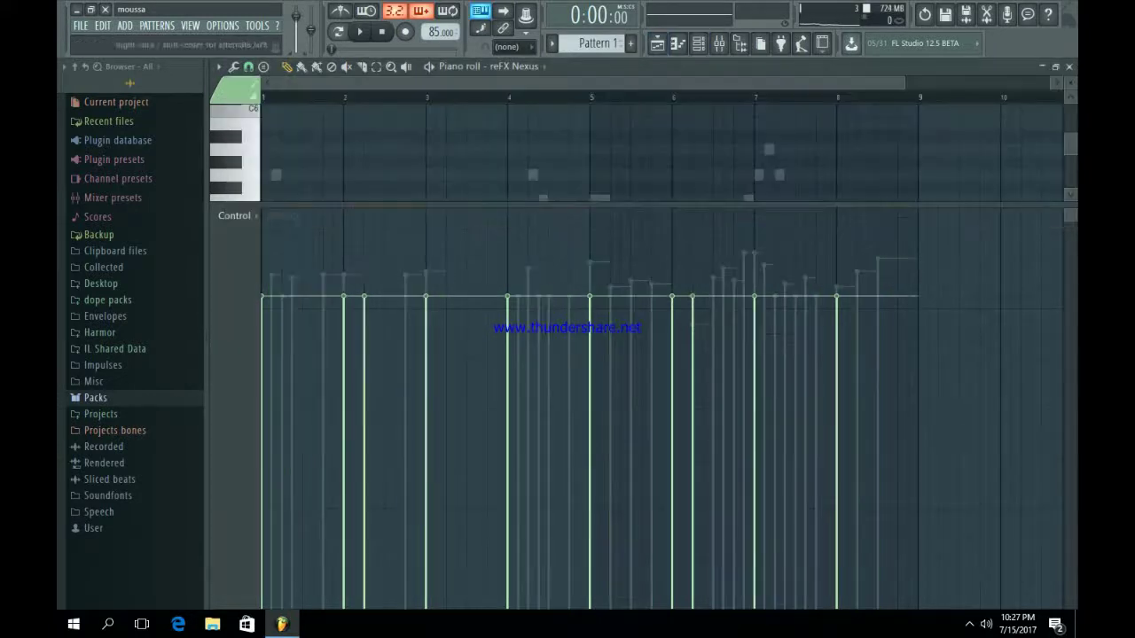
drag(352, 285, 364, 283)
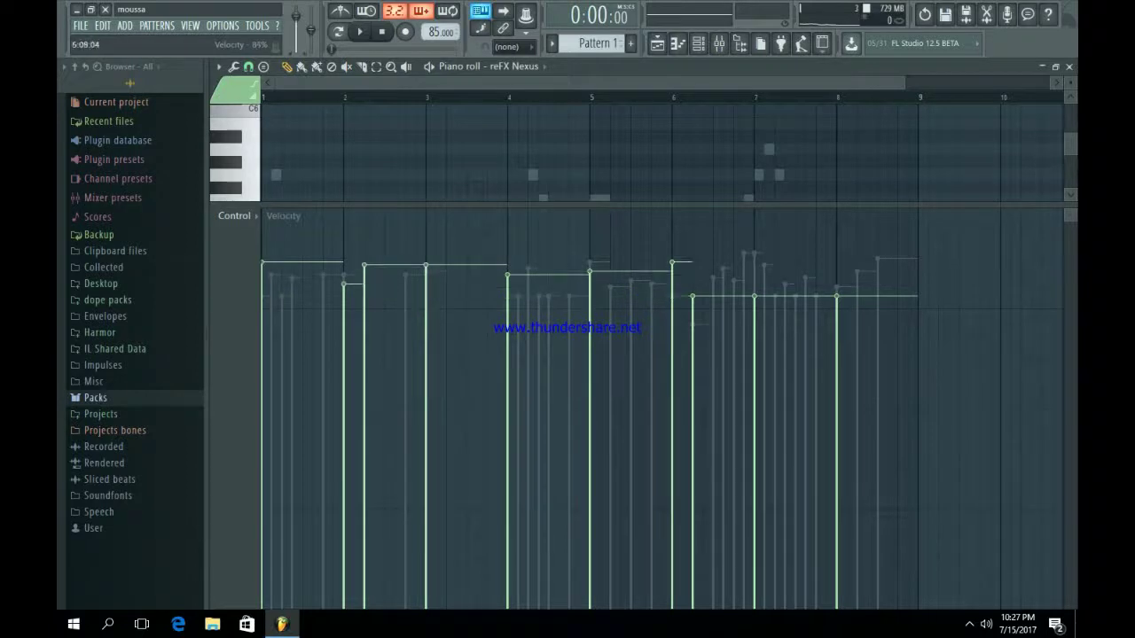
Place Pattern 3 on playlist Track 3 from bar 1 and duplicate the clip at bar 9.
click(657, 43)
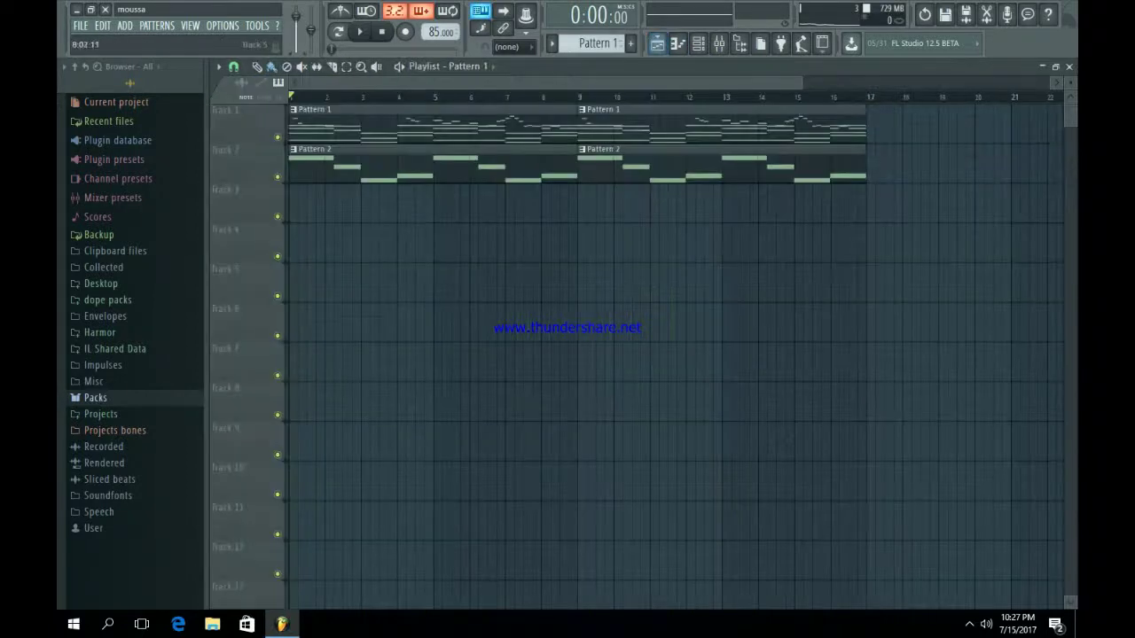
click(699, 43)
key(KP_Add)
key(KP_Add)
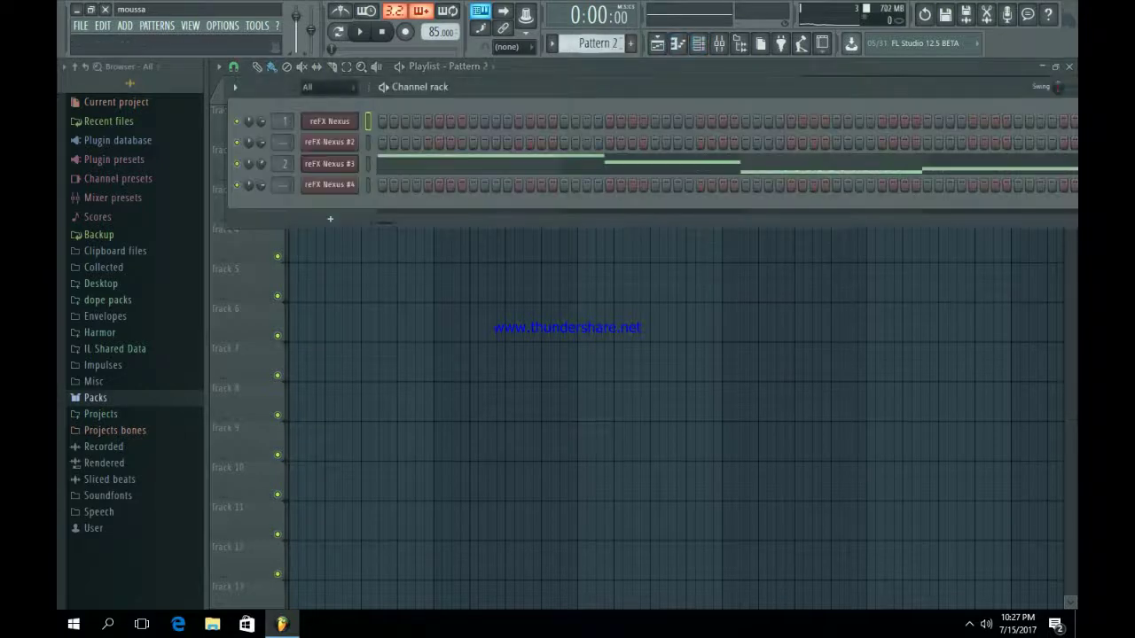
click(421, 283)
drag(323, 206, 294, 204)
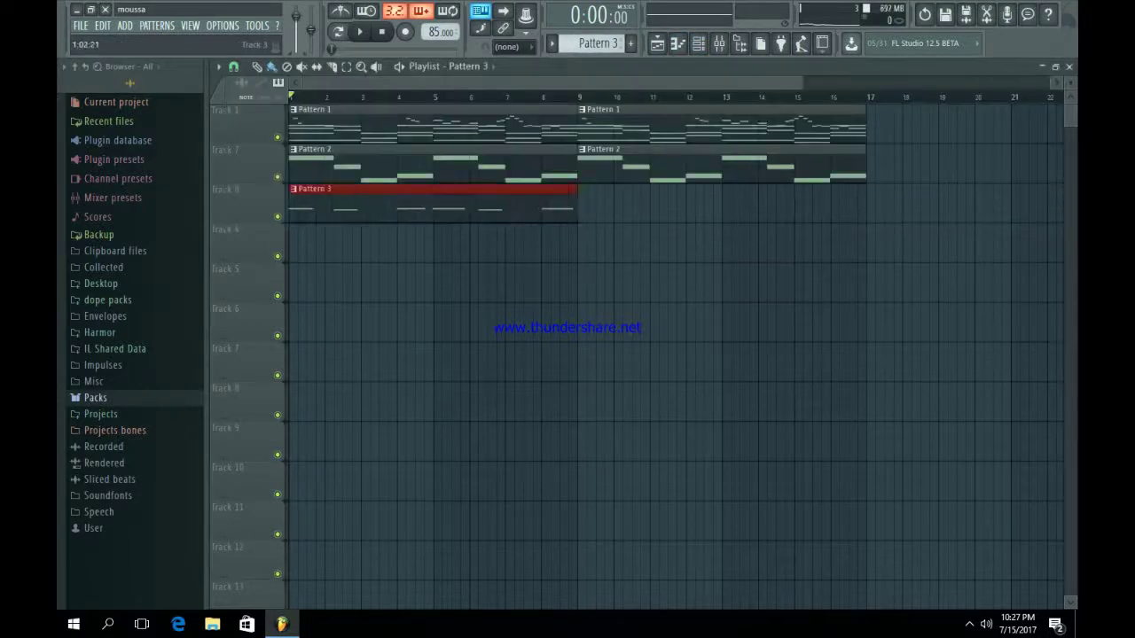
key(ctrl+b)
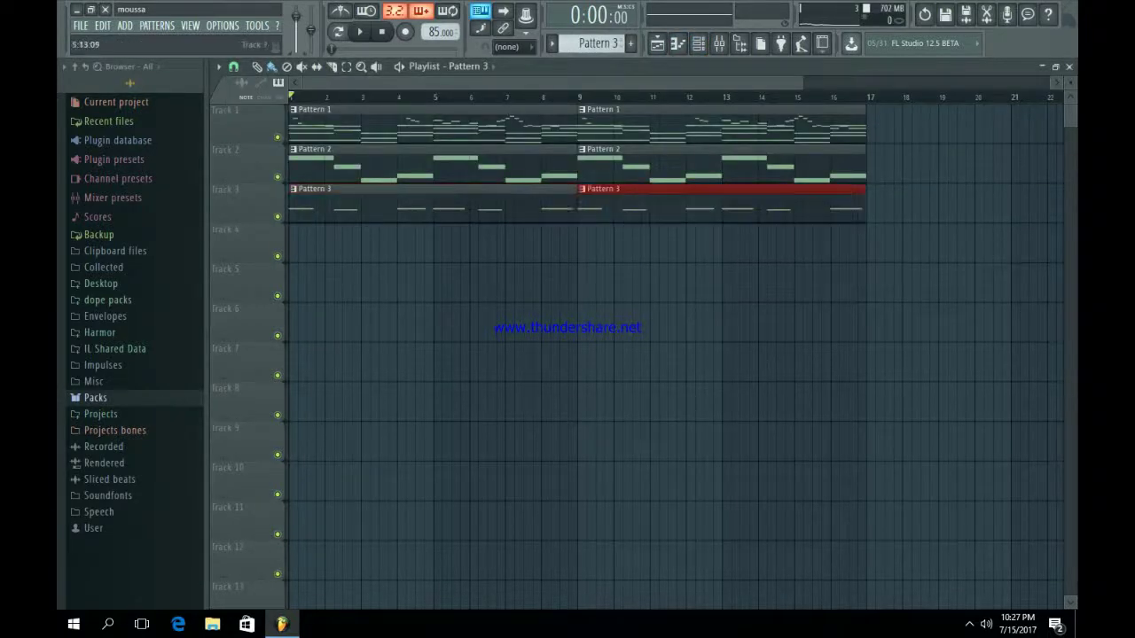
Play the arrangement, solo Track 3 briefly, restore all tracks and stop playback.
key(space)
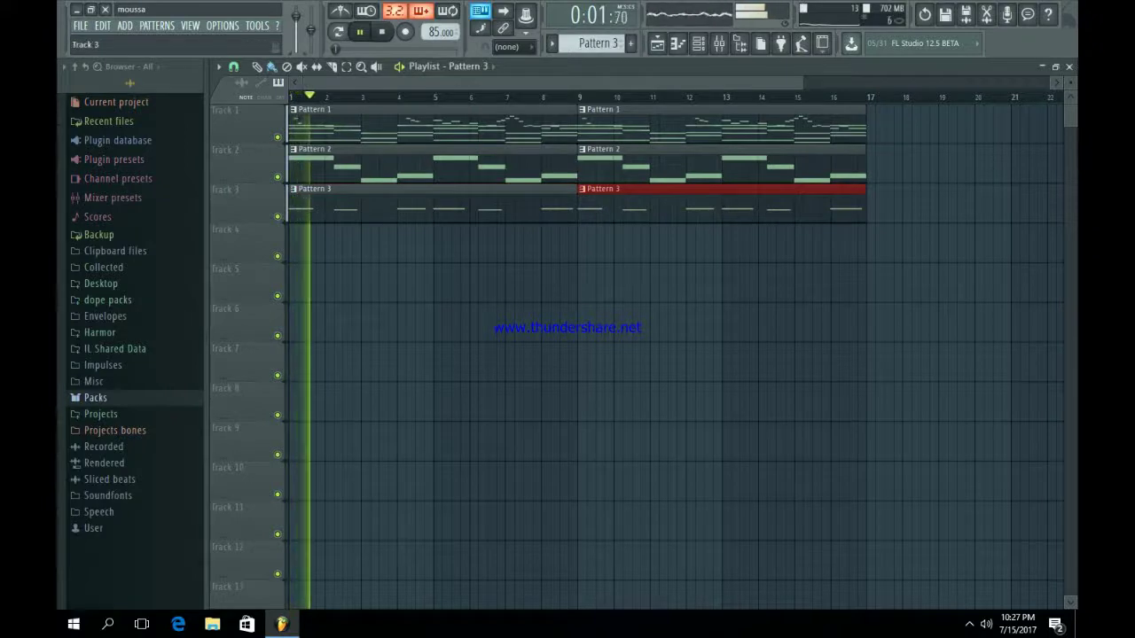
ctrl+click(277, 217)
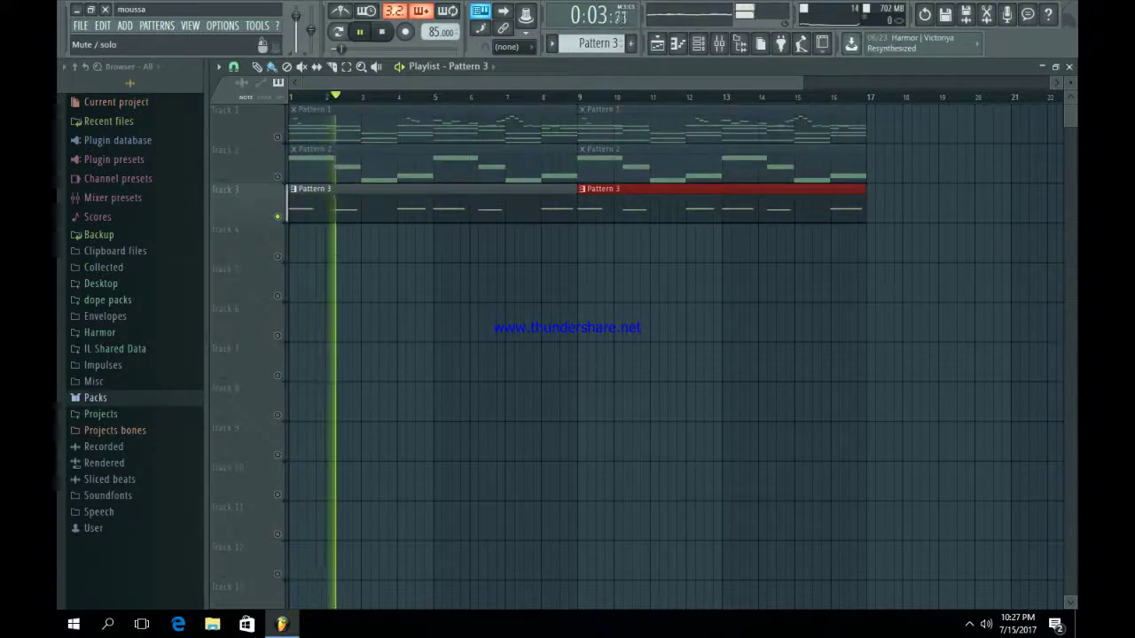
right_click(278, 216)
key(space)
Reopen reFX Nexus #4's piano roll in Pattern 3, shrink the velocity lane and move all notes up one octave.
click(699, 44)
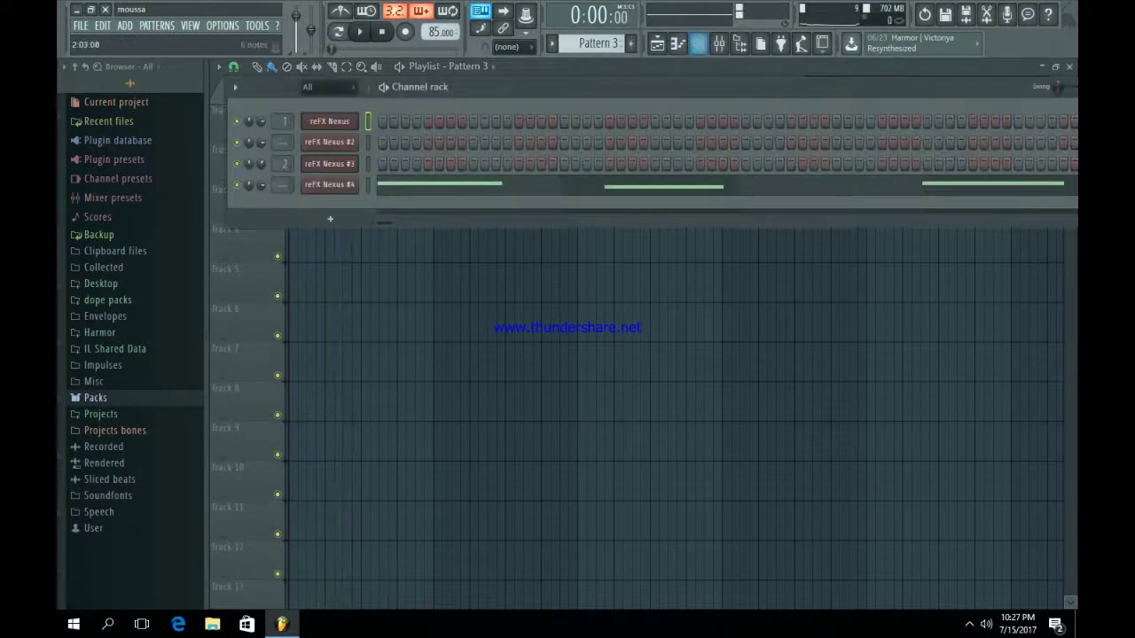
click(578, 186)
drag(681, 205, 687, 448)
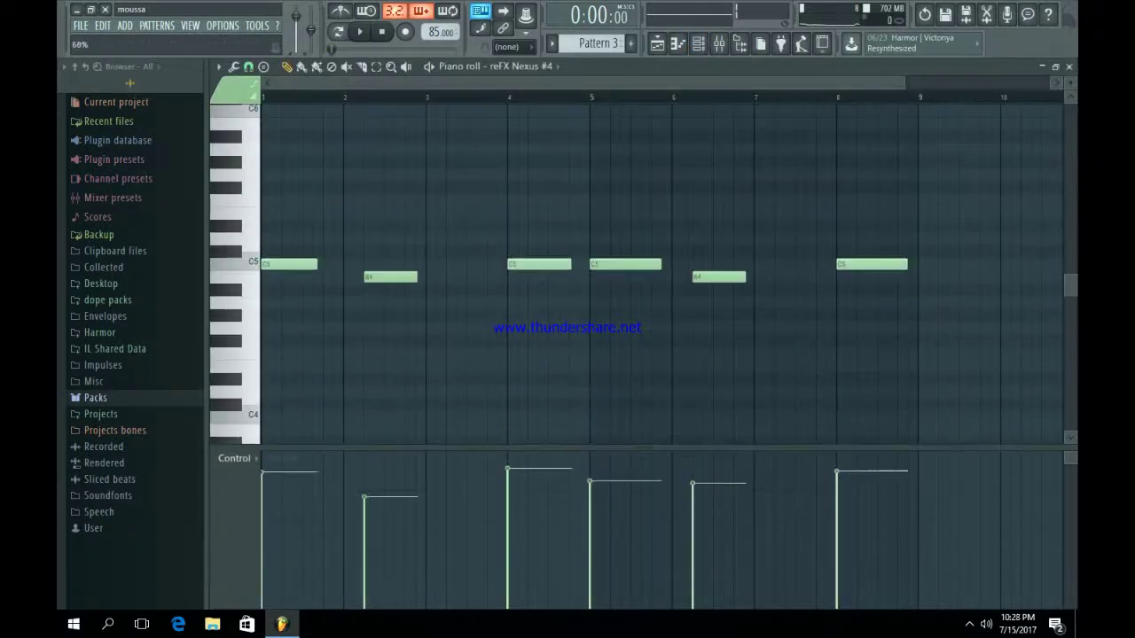
drag(1016, 385, 261, 106)
drag(930, 271, 930, 117)
Play the arrangement from the playlist, solo Track 2 for comparison and restore all tracks.
key(space)
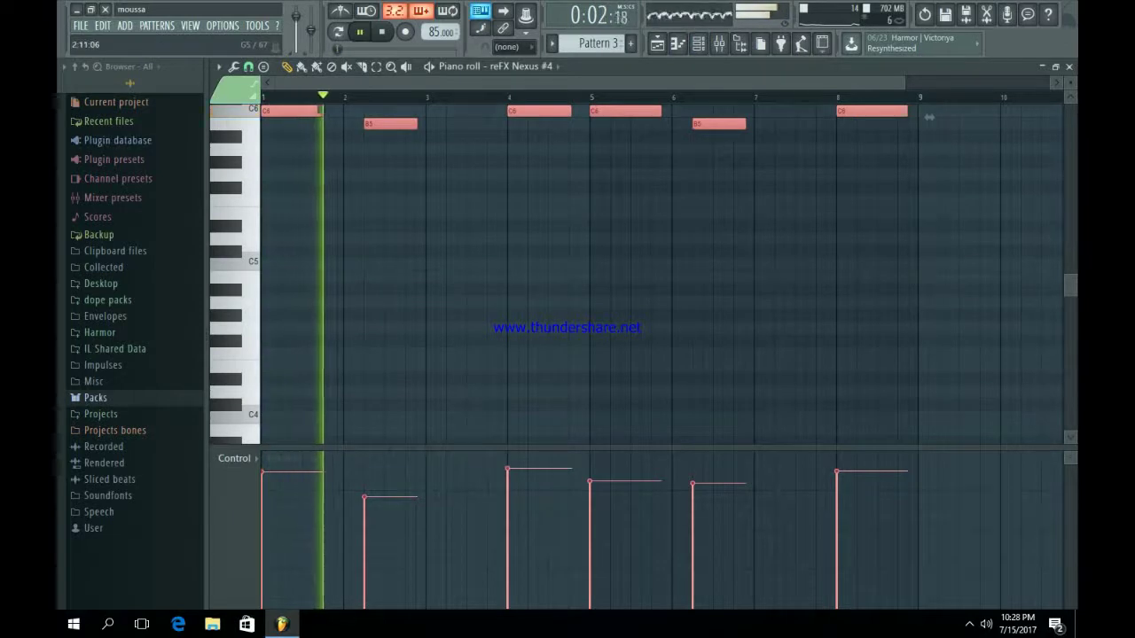
scroll(929, 233, up, 3)
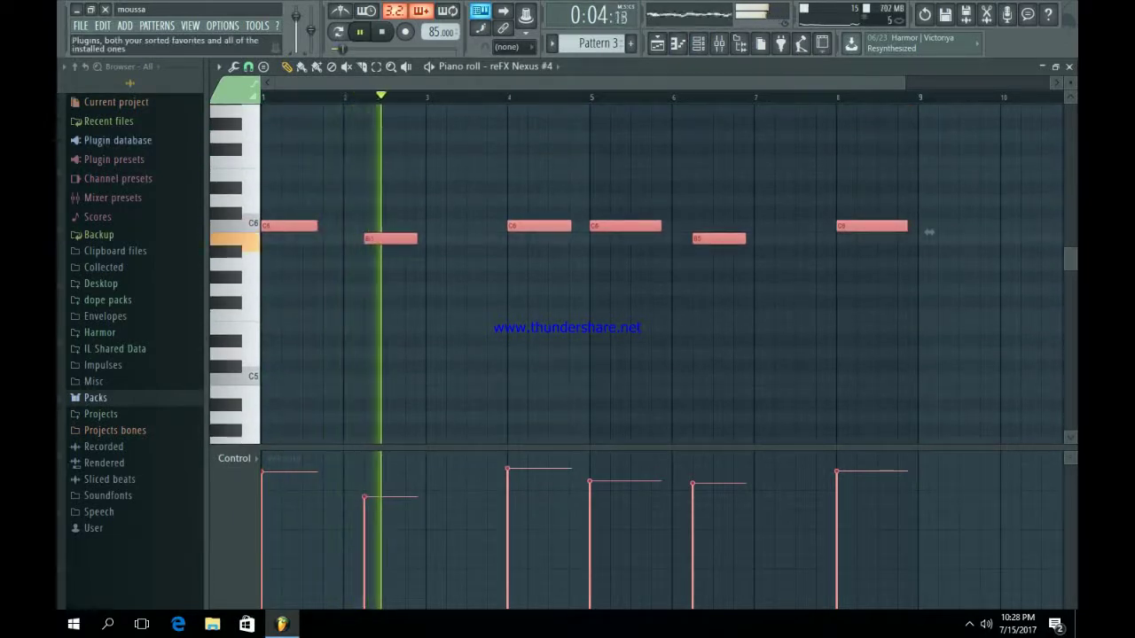
click(657, 43)
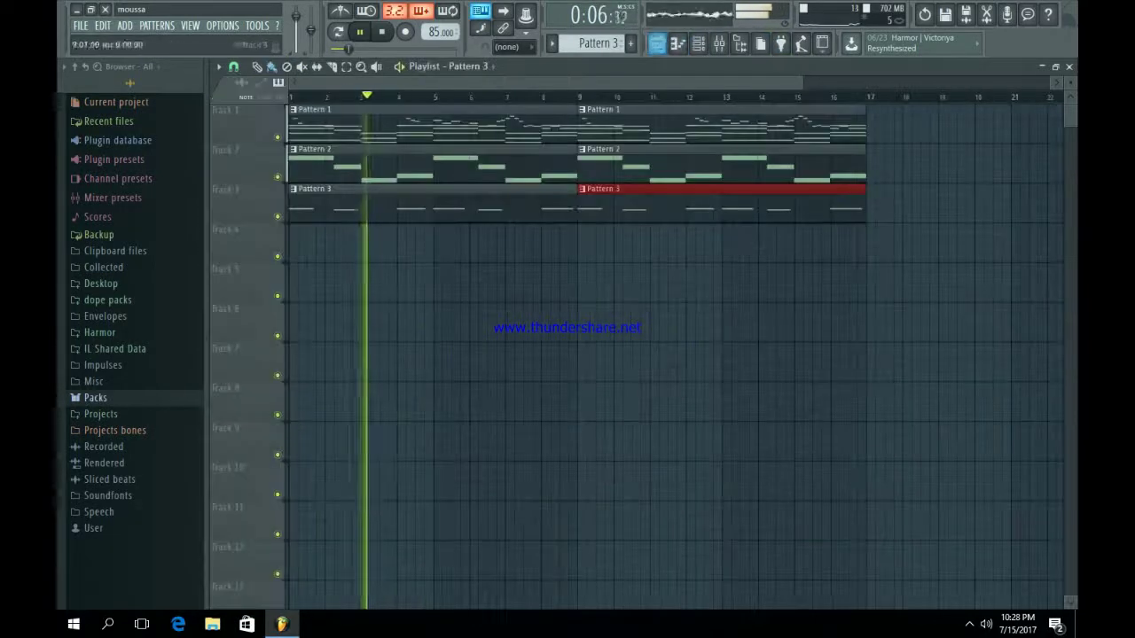
right_click(277, 177)
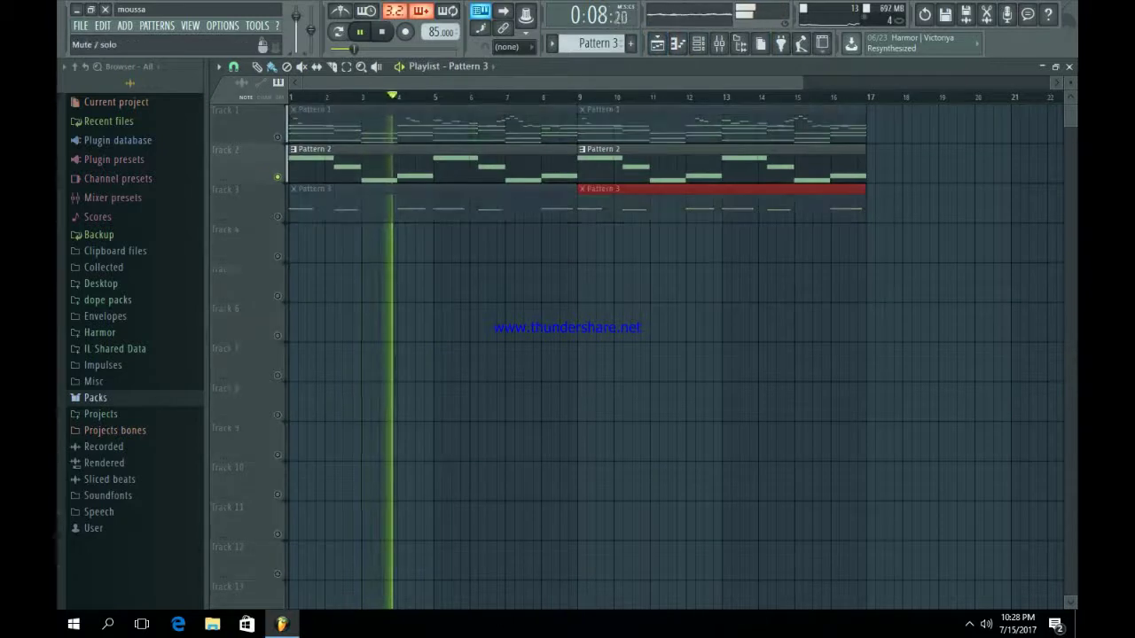
right_click(278, 178)
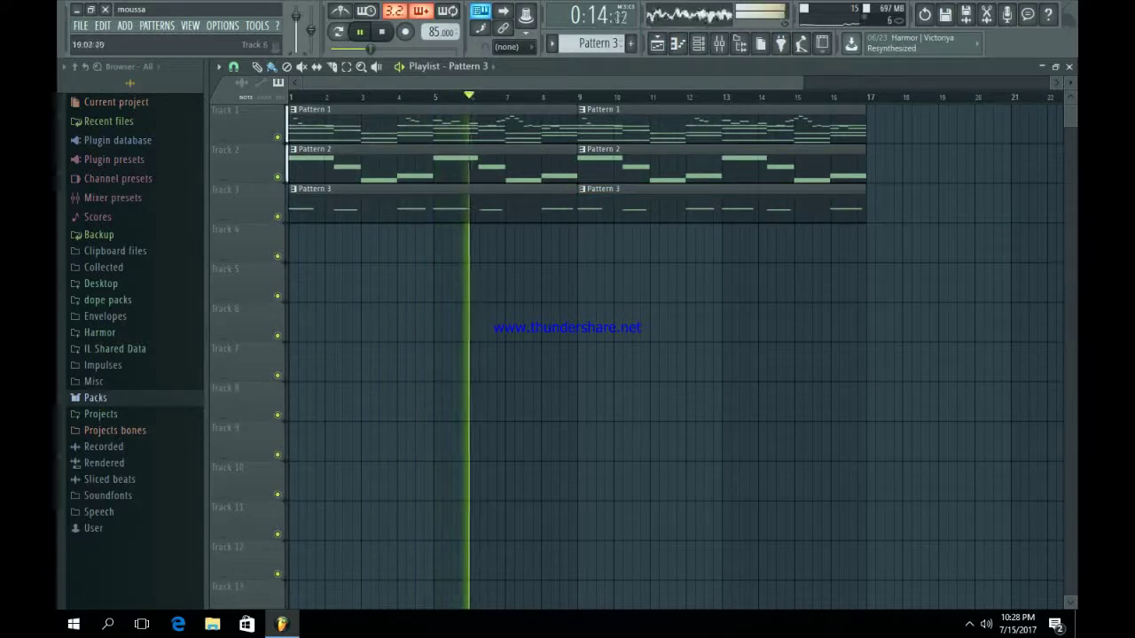
Select all the clips on Tracks 1 to 3, duplicate them from bar 17 and clear the selection.
drag(967, 339, 303, 83)
key(ctrl+b)
key(ctrl+d)
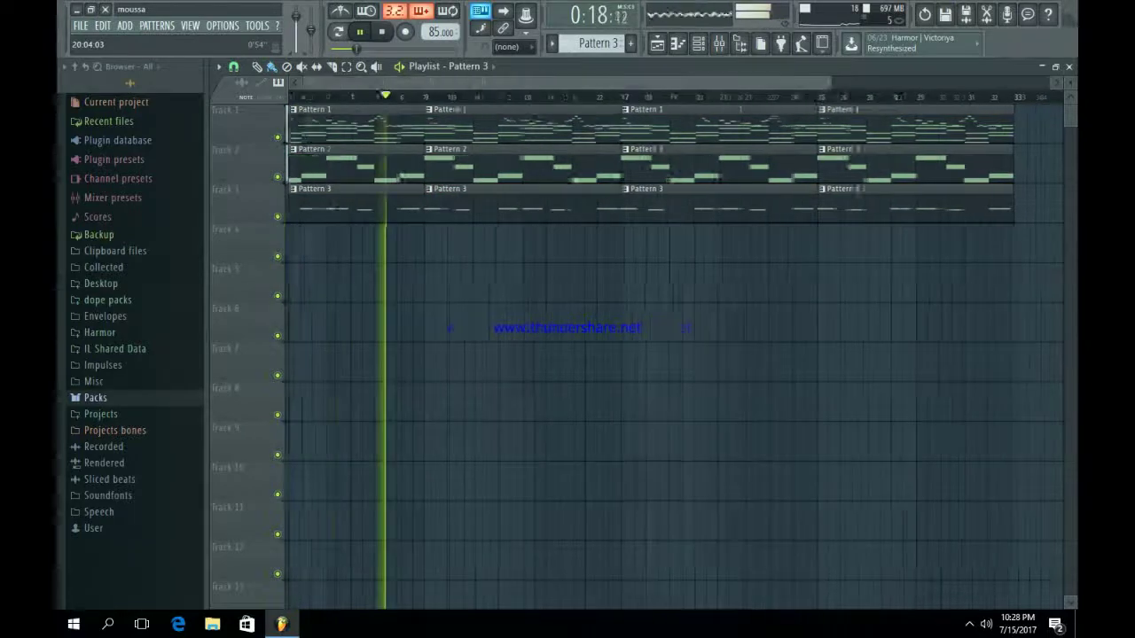
Collapse the acapella folder in Packs, stop playback and open the Eminem Drum Pack Kit inside the Em & Dre kit folder.
click(96, 398)
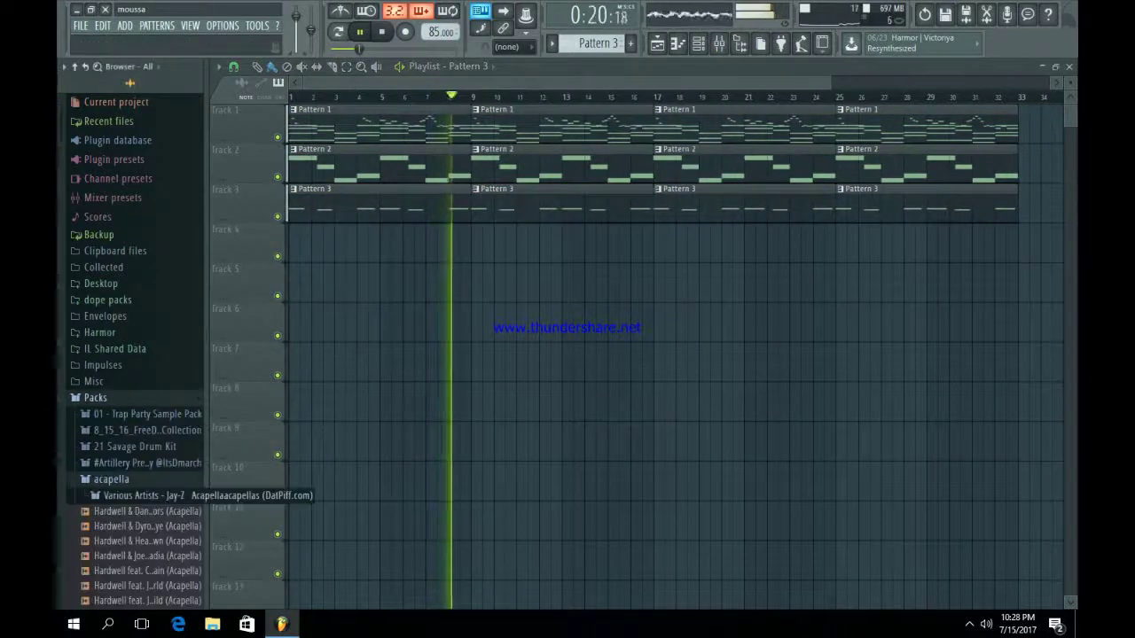
click(146, 496)
click(111, 435)
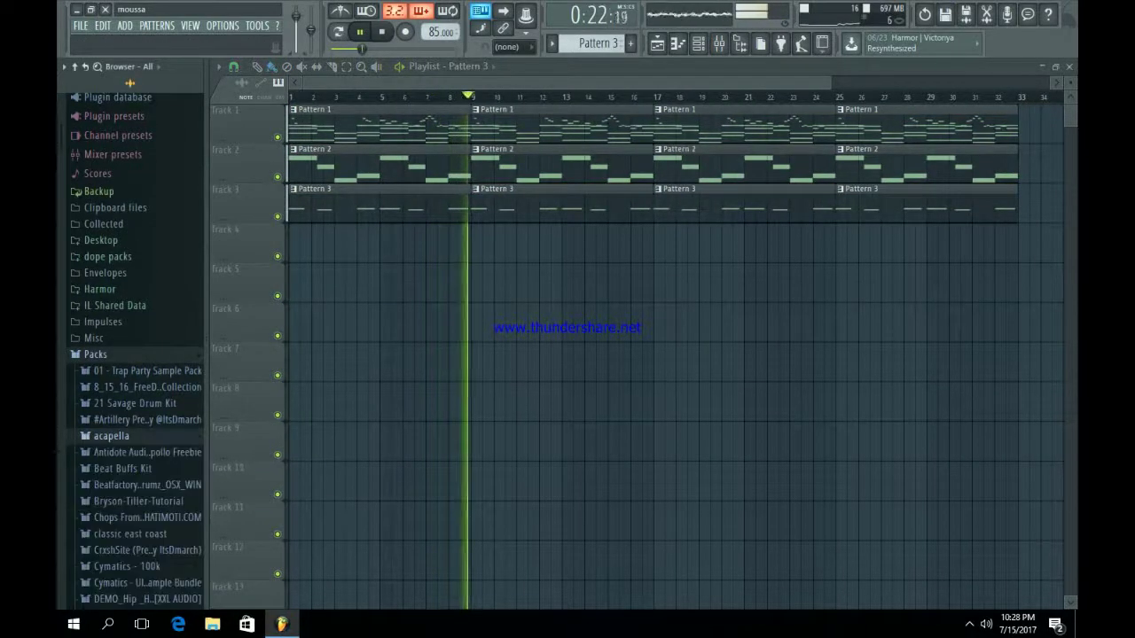
scroll(137, 425, down, 4)
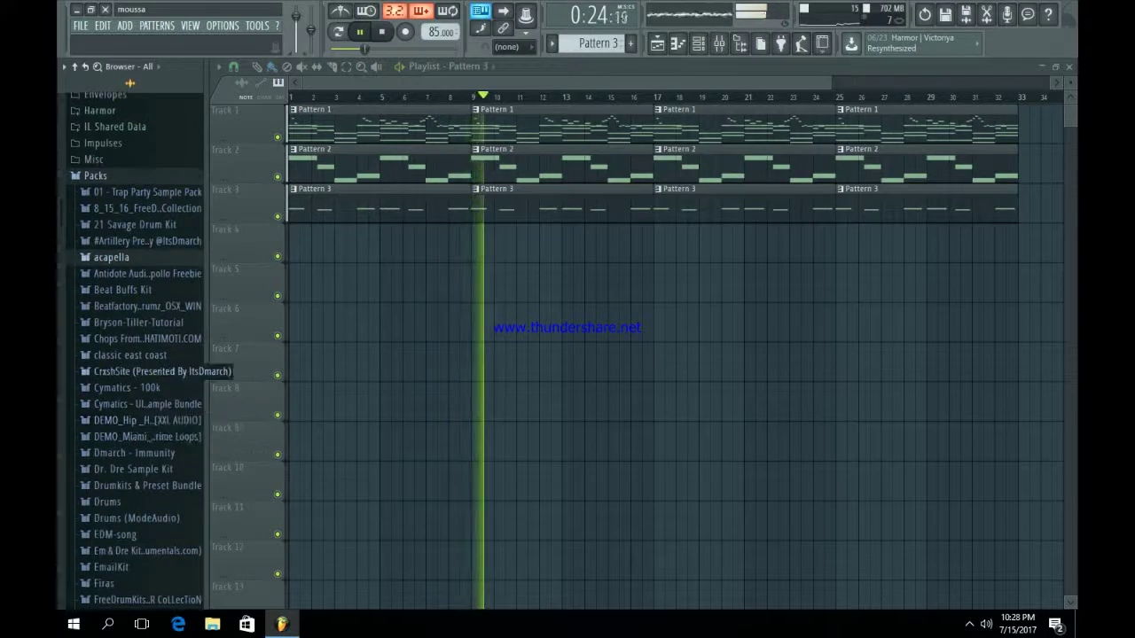
scroll(142, 372, down, 3)
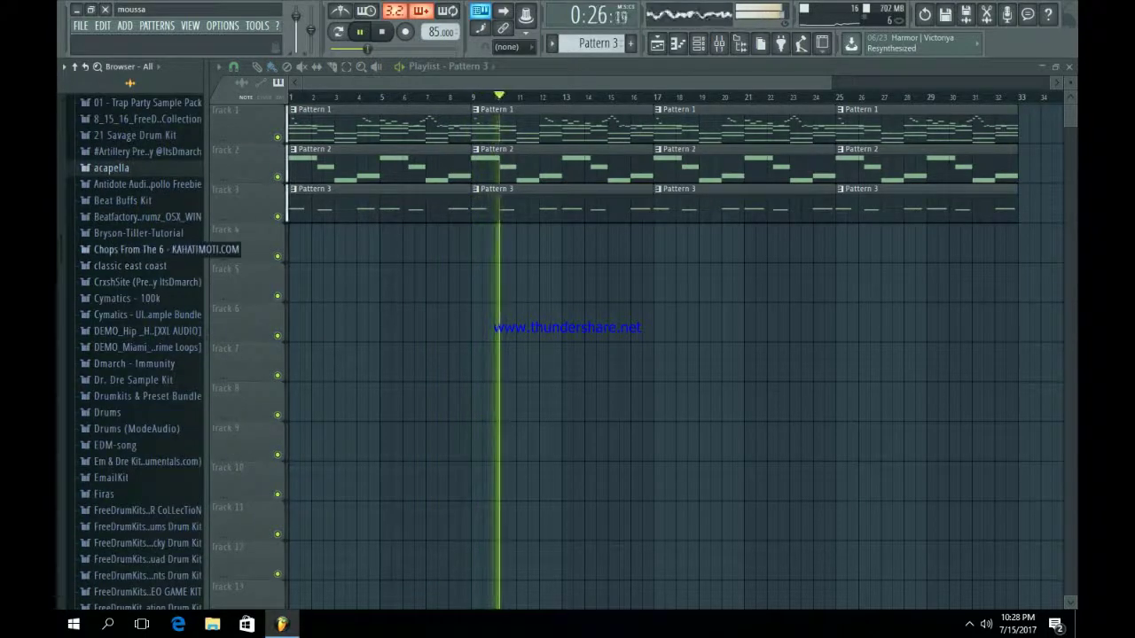
key(space)
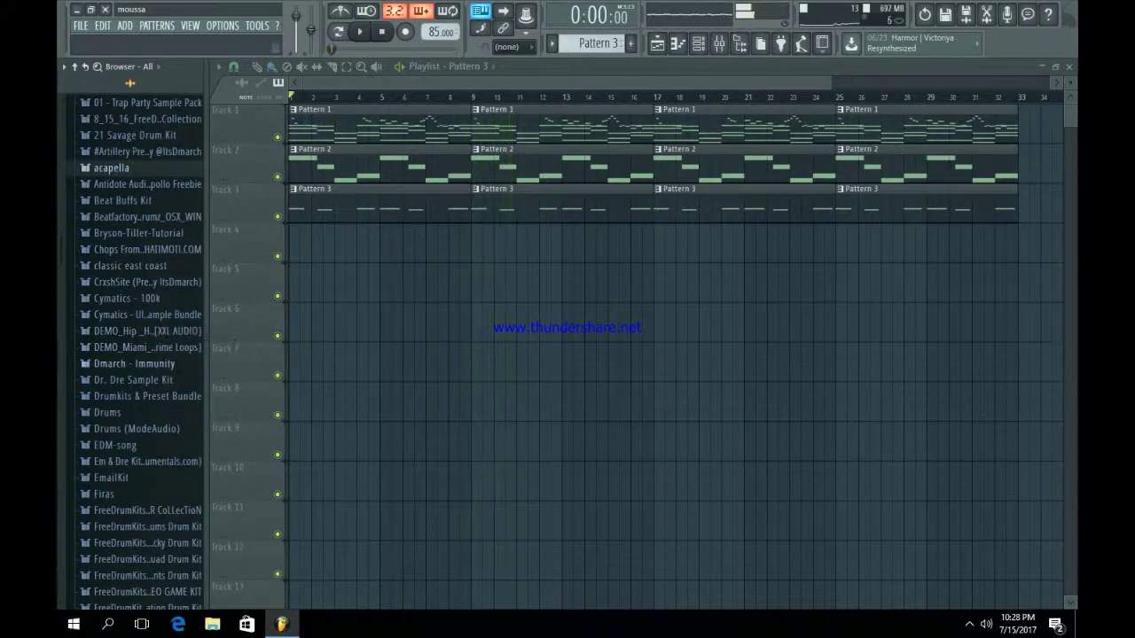
scroll(142, 337, down, 6)
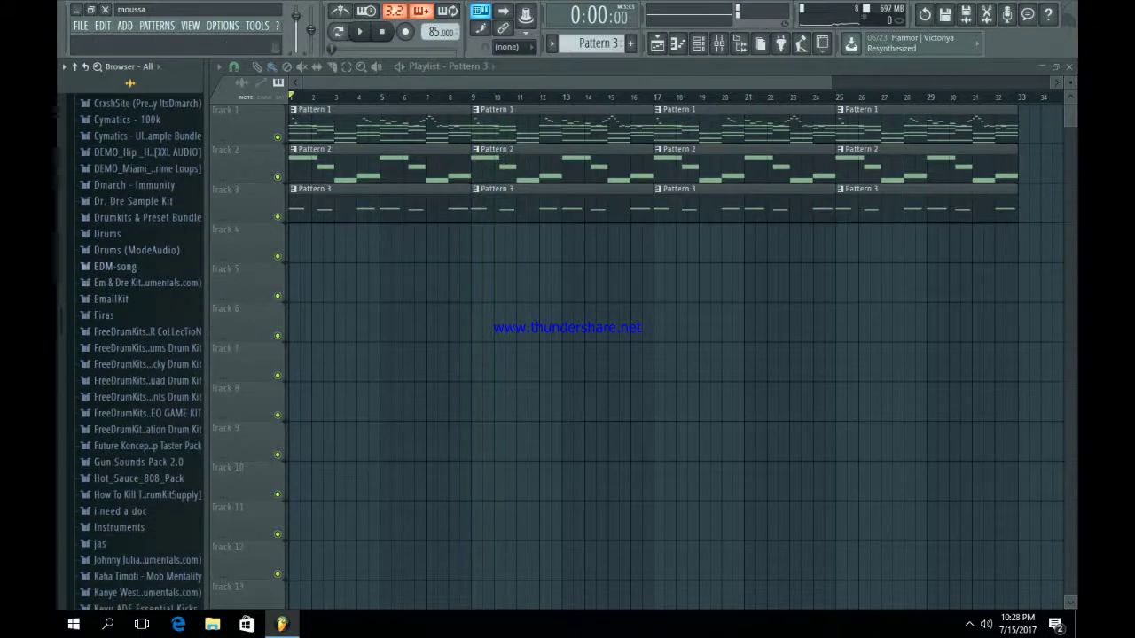
click(160, 282)
click(151, 332)
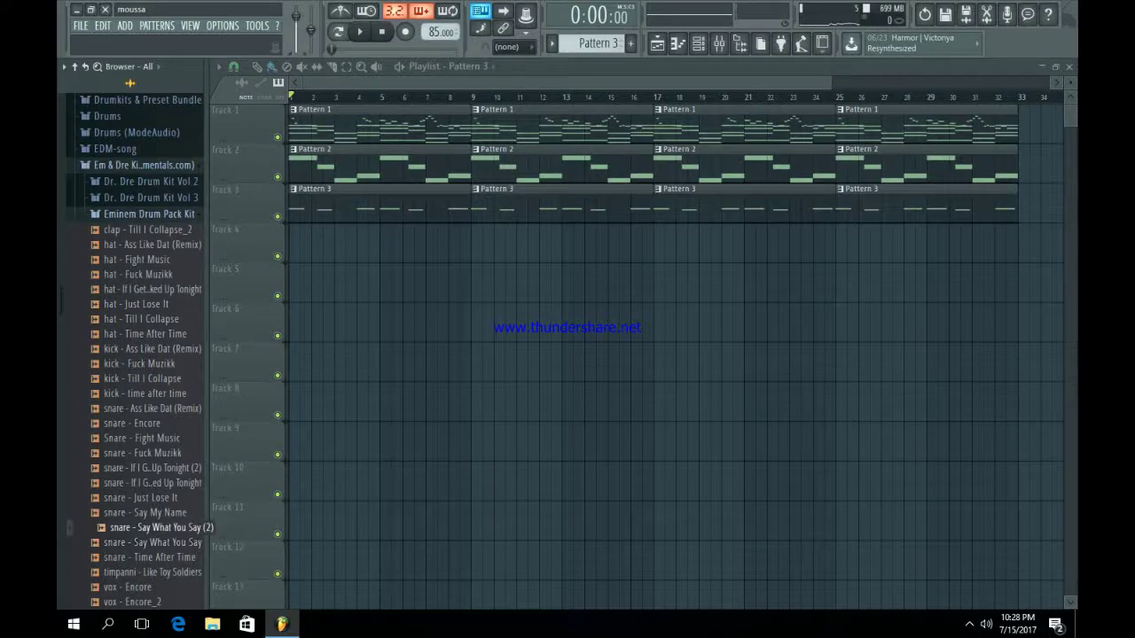
Load the samples snare - Say What You Say (2) and snare - Time After Time into new channels.
right_click(151, 527)
click(228, 473)
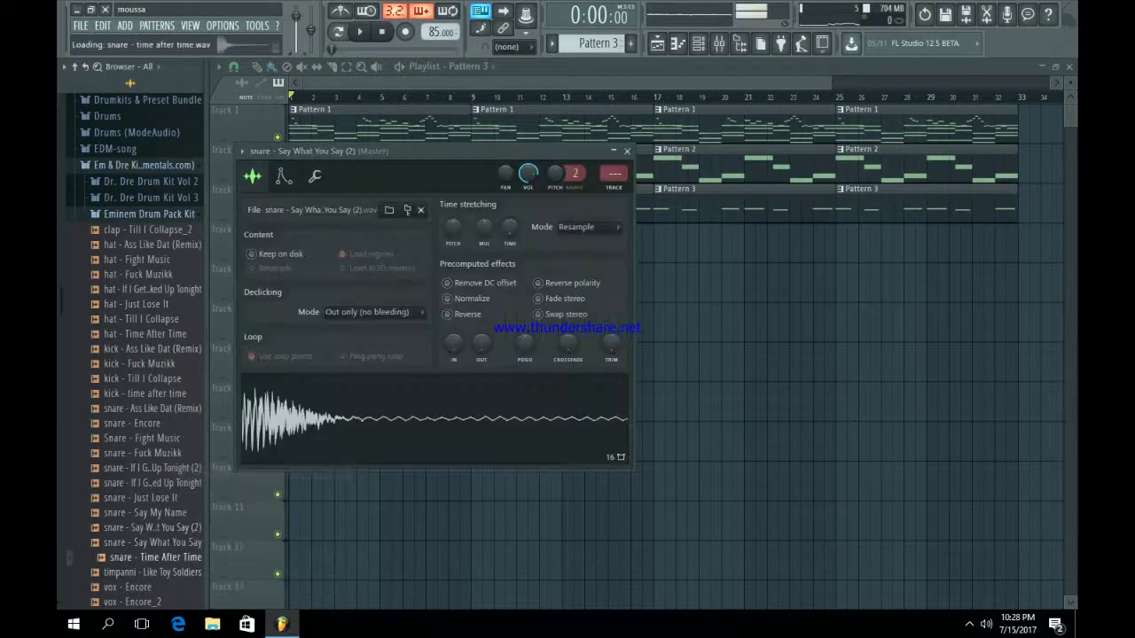
right_click(150, 557)
click(235, 473)
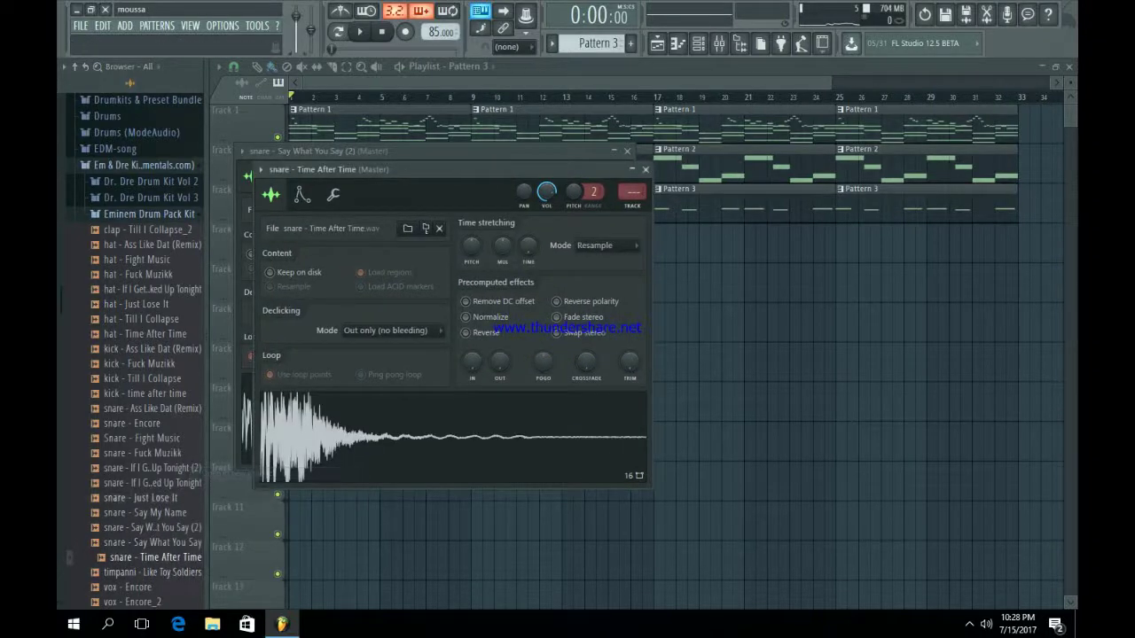
Audition the kicks, load kick - time after time into a new channel and close the three sampler windows.
click(149, 379)
click(149, 394)
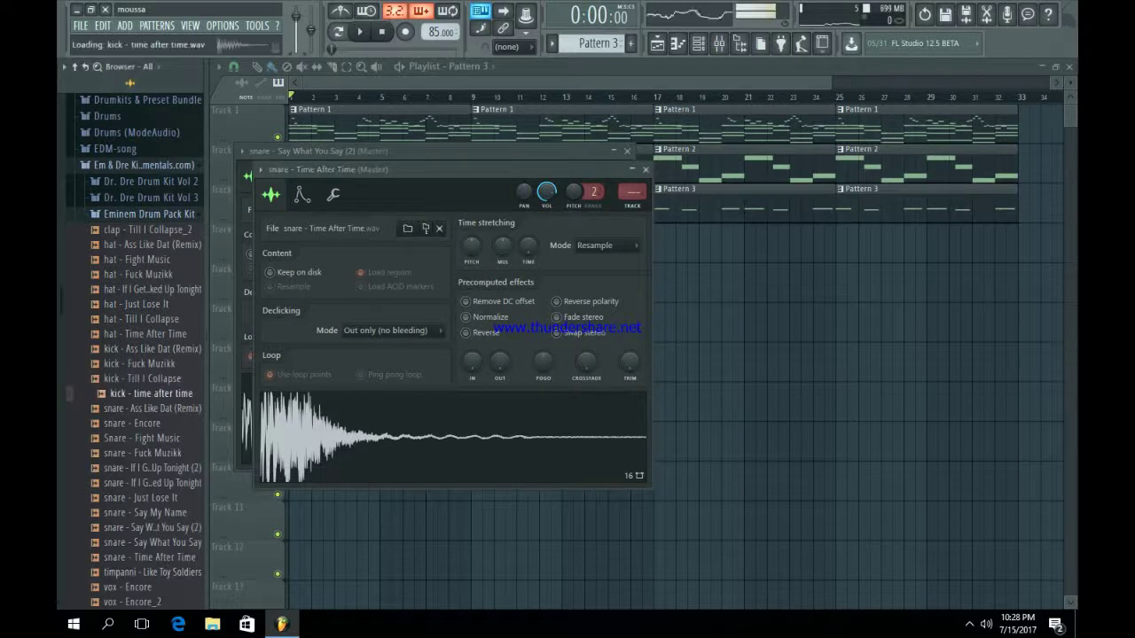
right_click(170, 388)
click(227, 408)
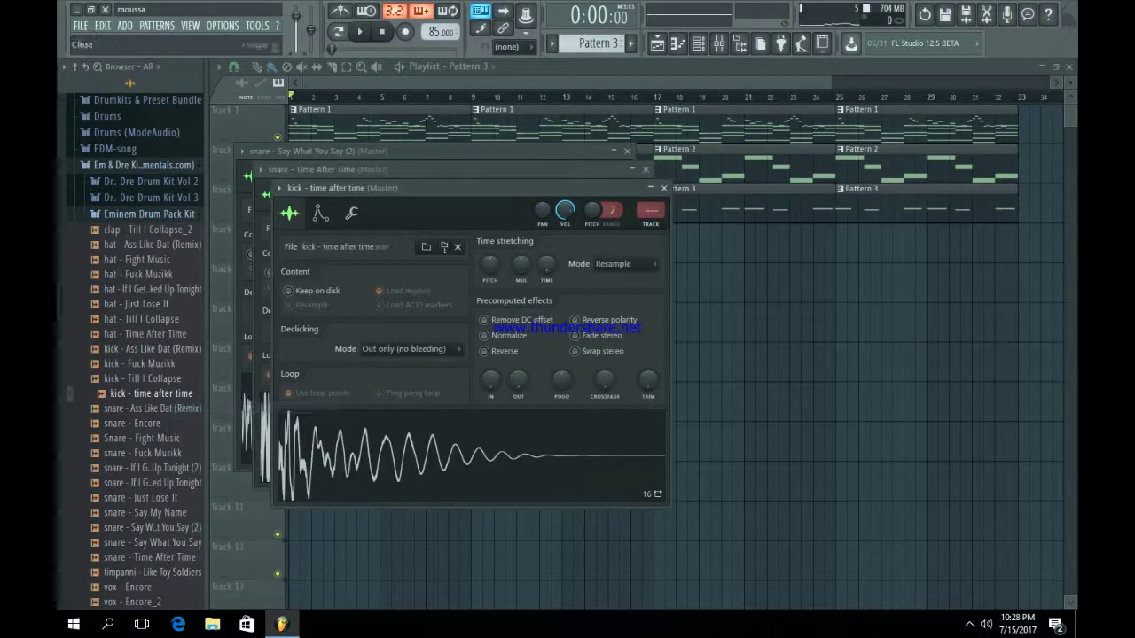
click(664, 188)
click(646, 169)
click(627, 151)
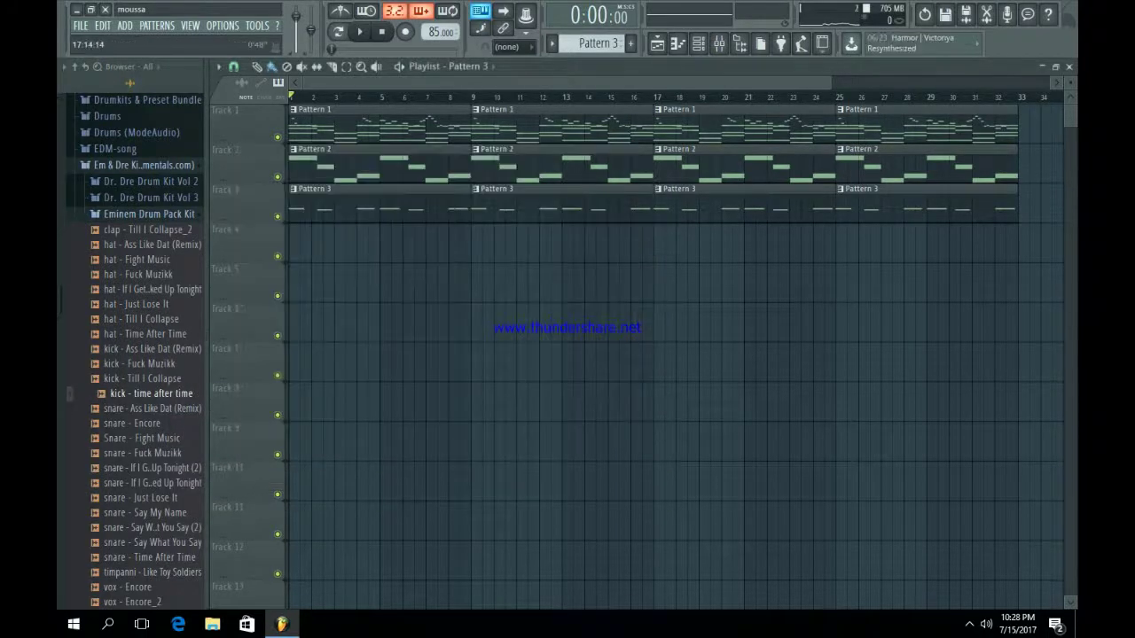
Show the channel rack, switch to Pattern 4, and place a kick on step 1 and snare - Time After Time on step 5.
click(699, 44)
scroll(598, 44, up, 1)
scroll(598, 43, down, 1)
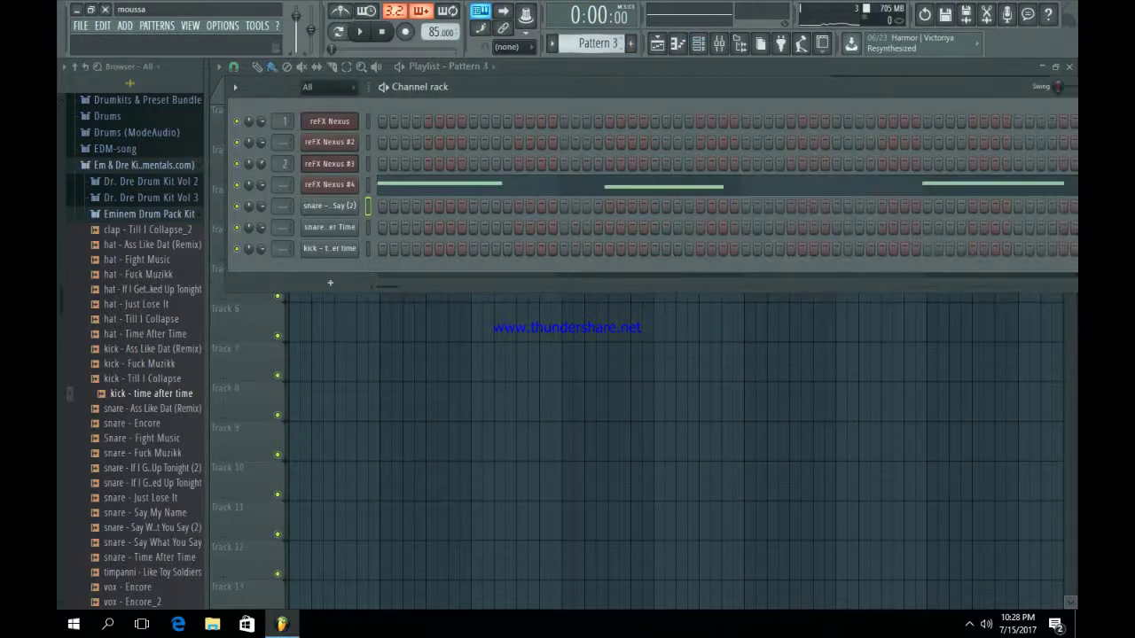
scroll(598, 43, up, 1)
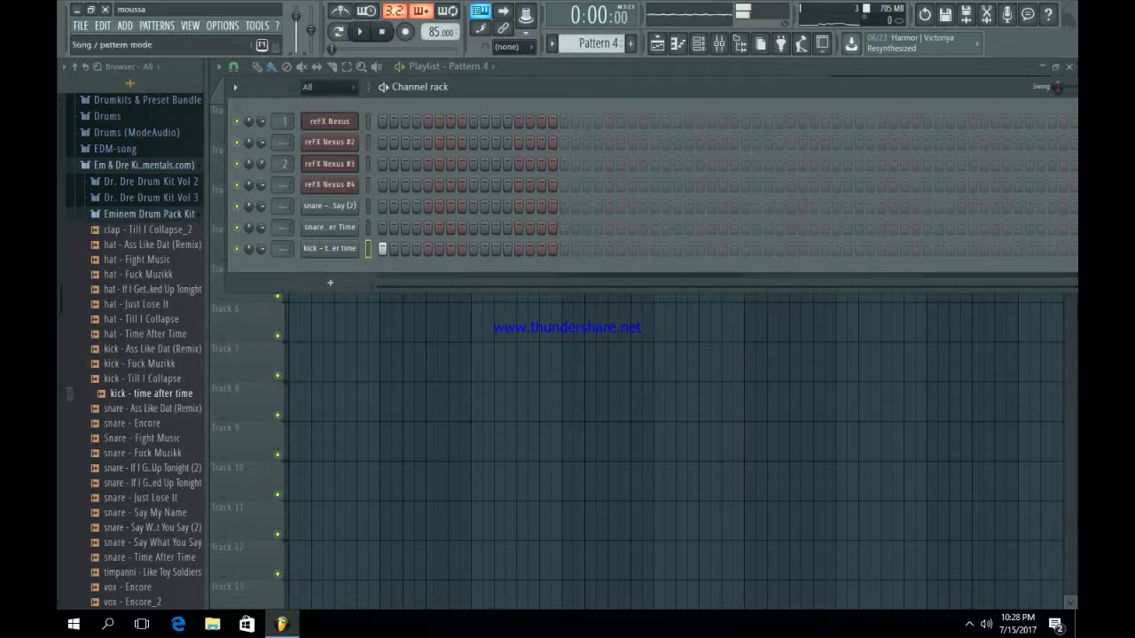
key(space)
click(428, 228)
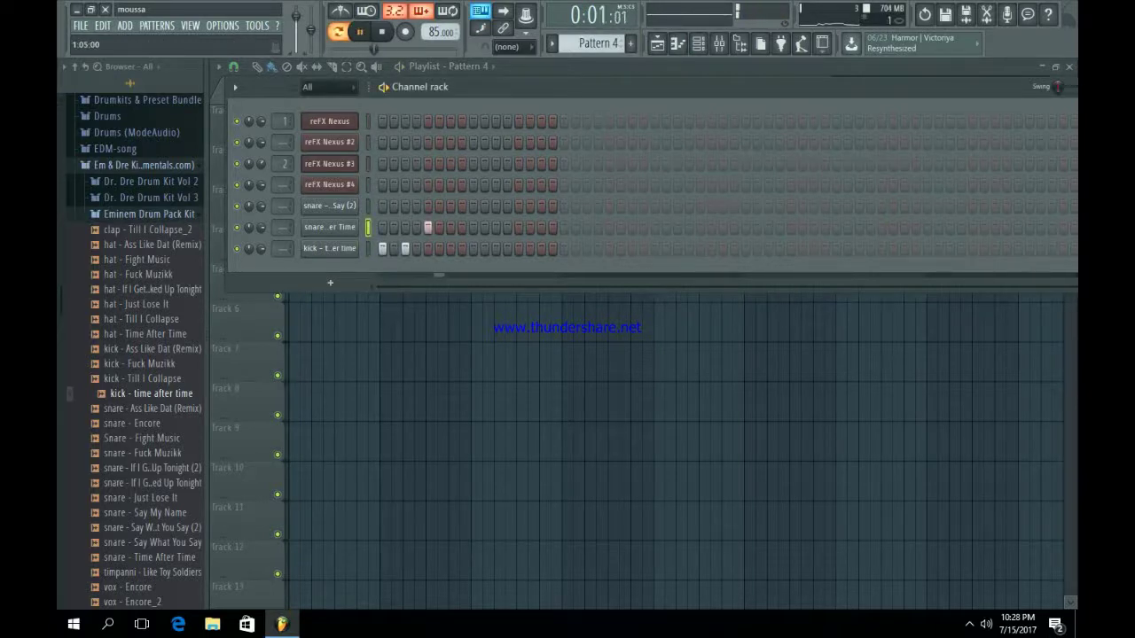
Complete the drum loop with kicks on steps 1, 4, 7 and 9 and both snares on steps 5 and 13.
key(space)
click(416, 249)
click(428, 206)
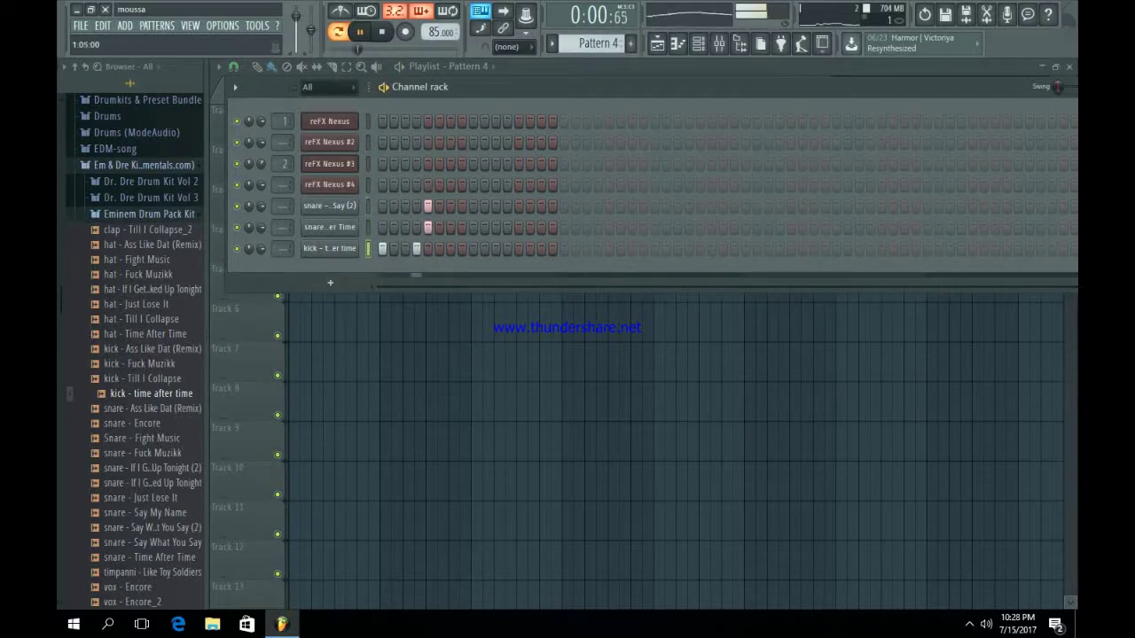
key(space)
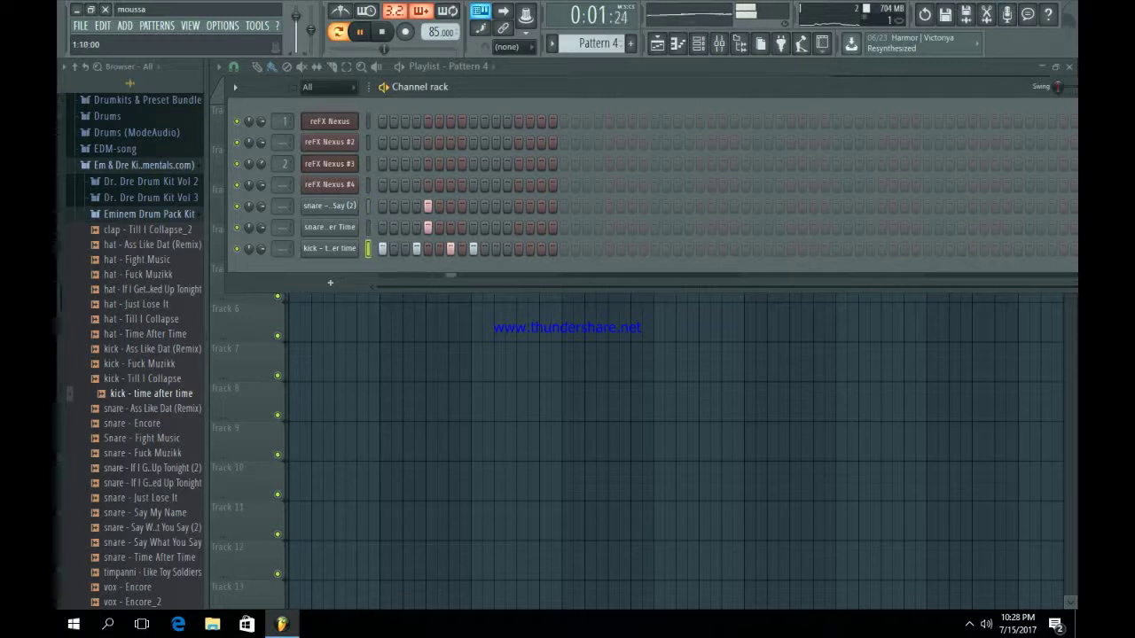
click(518, 206)
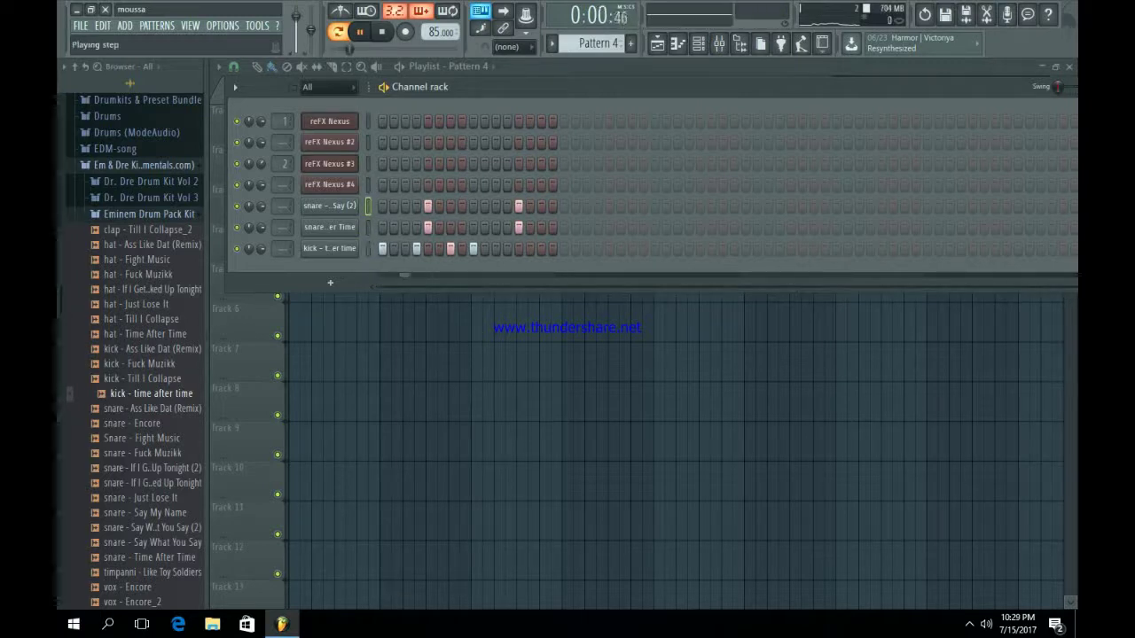
Place Pattern 4 clips on Track 4 in every bar from 1 to 32 and play back the arrangement.
click(390, 314)
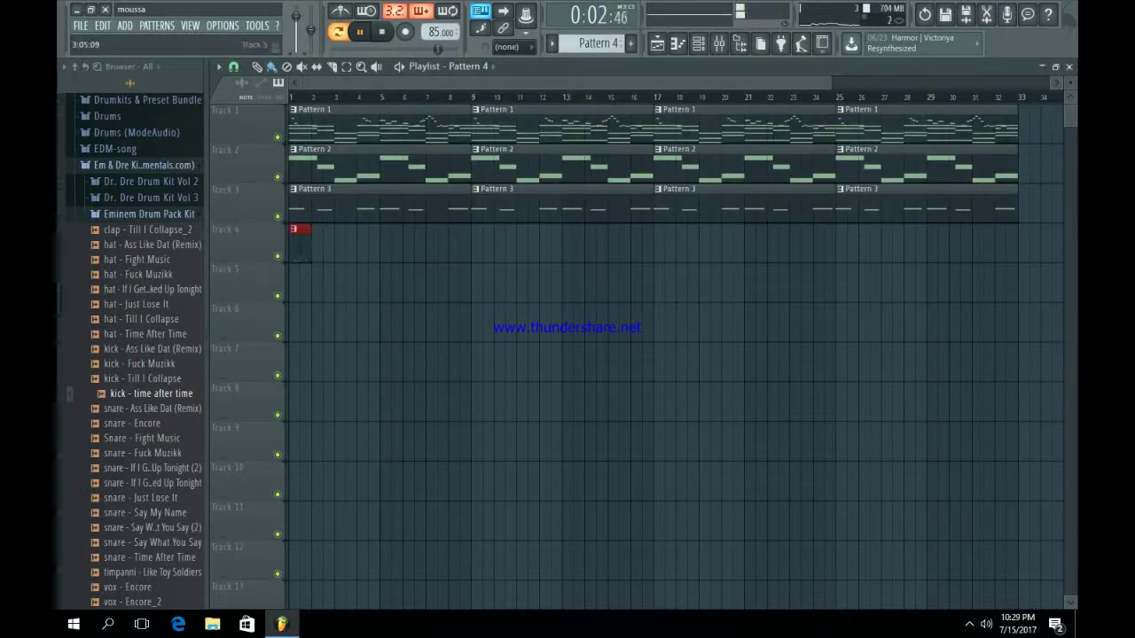
drag(322, 229, 999, 229)
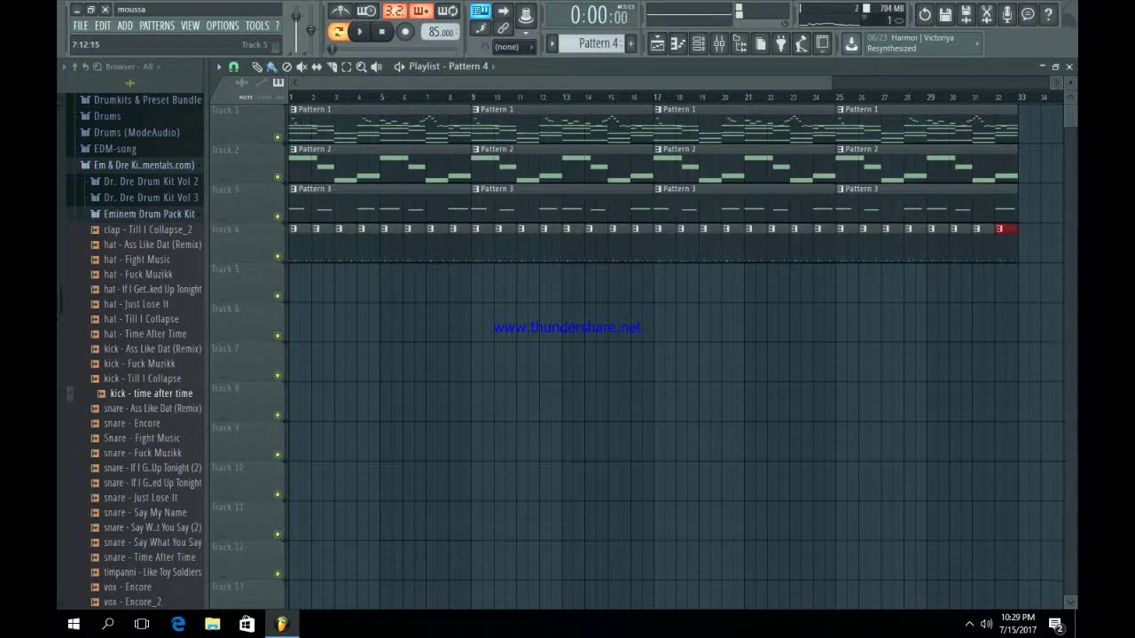
key(space)
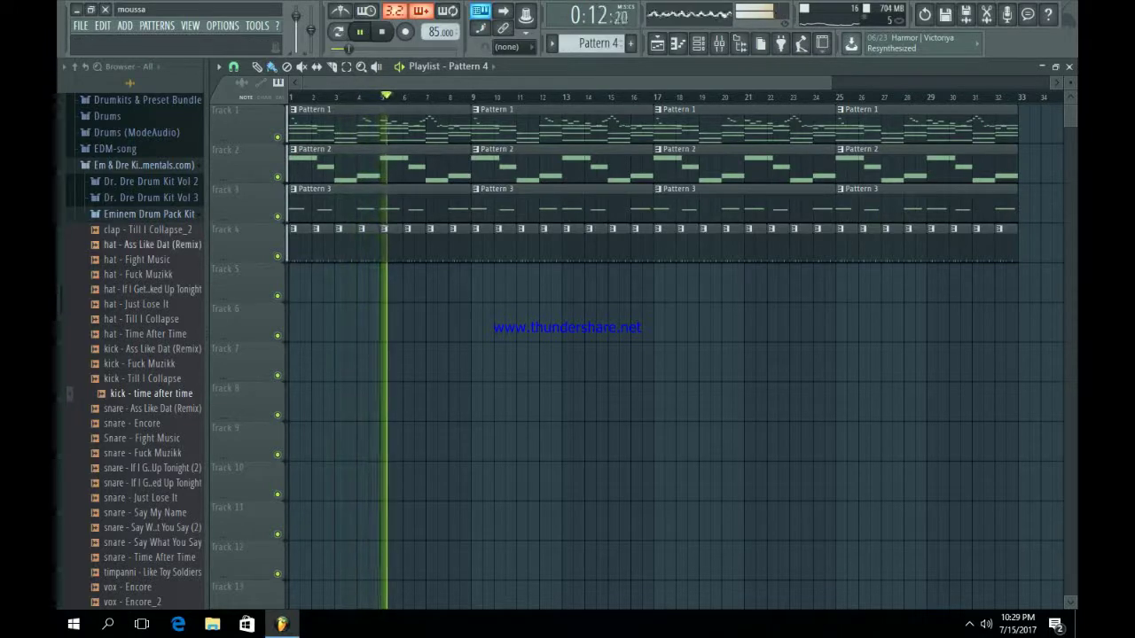
key(space)
Audition the hat samples, load hat - Time After Time into a new channel and close its window.
click(138, 260)
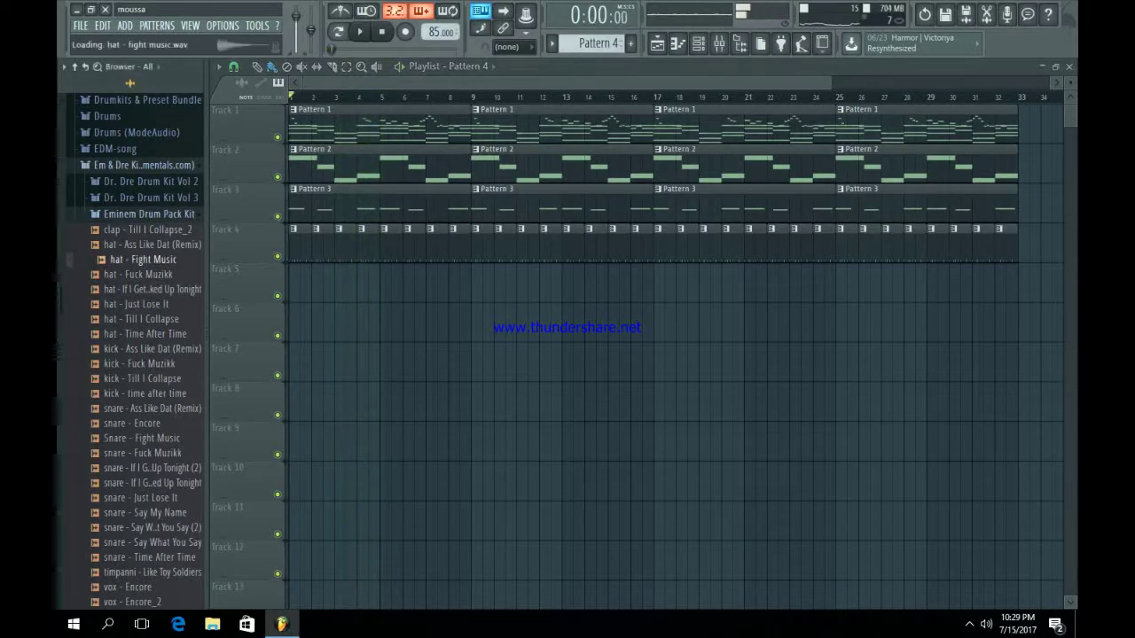
click(144, 275)
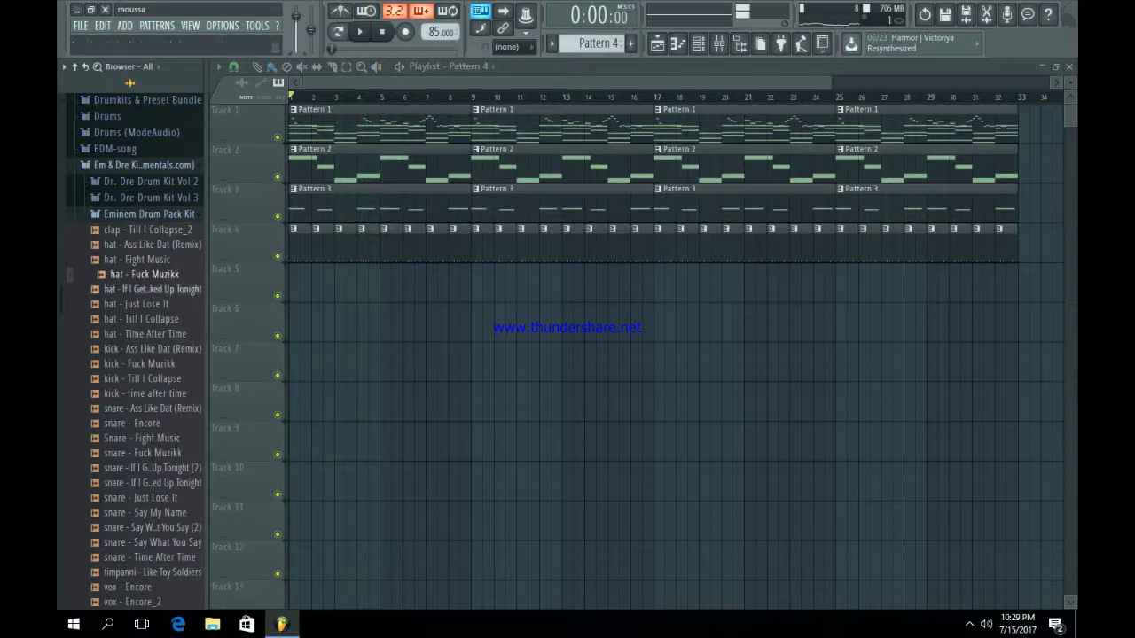
click(152, 290)
click(141, 319)
click(142, 304)
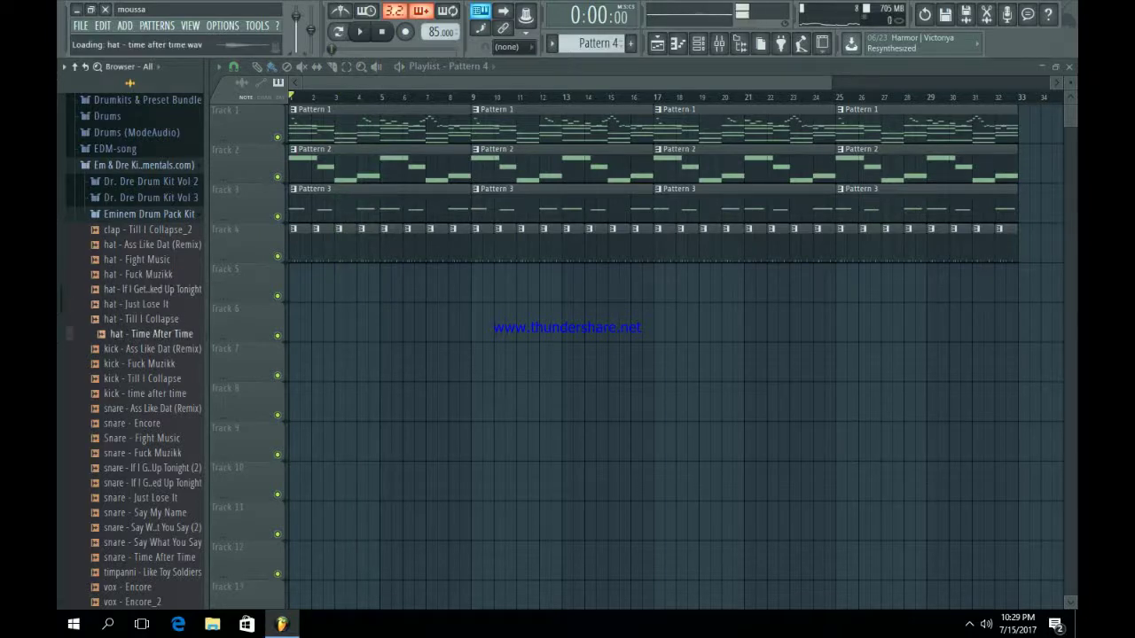
right_click(171, 326)
click(182, 348)
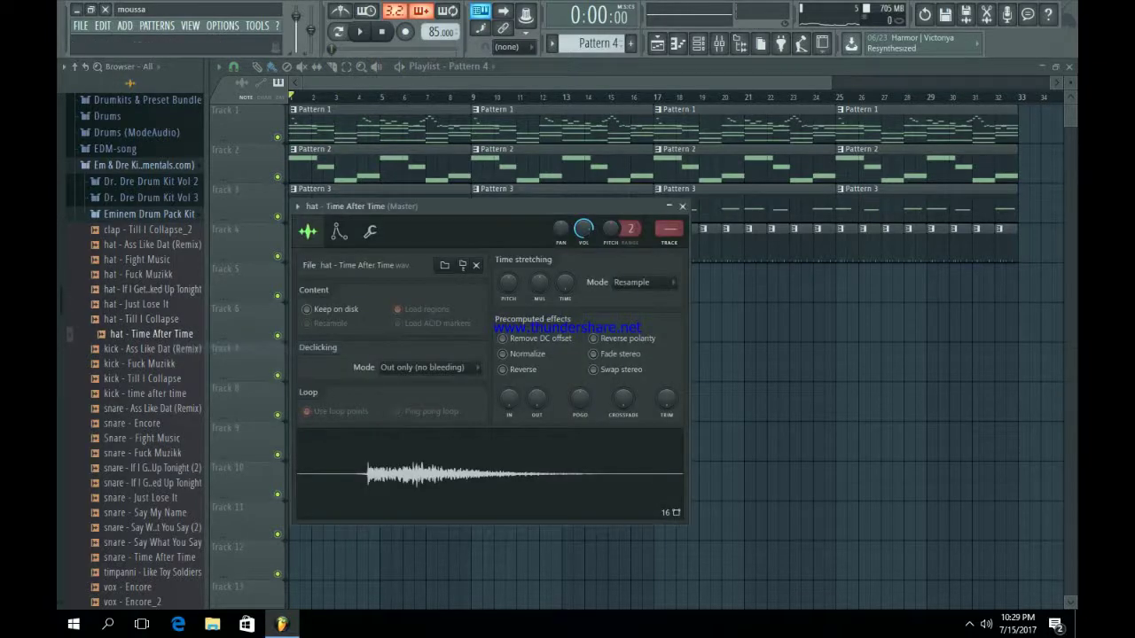
click(683, 207)
Audition other hats, replace the hat channel's sample with hat - Fight Music and close its window.
click(152, 245)
click(142, 260)
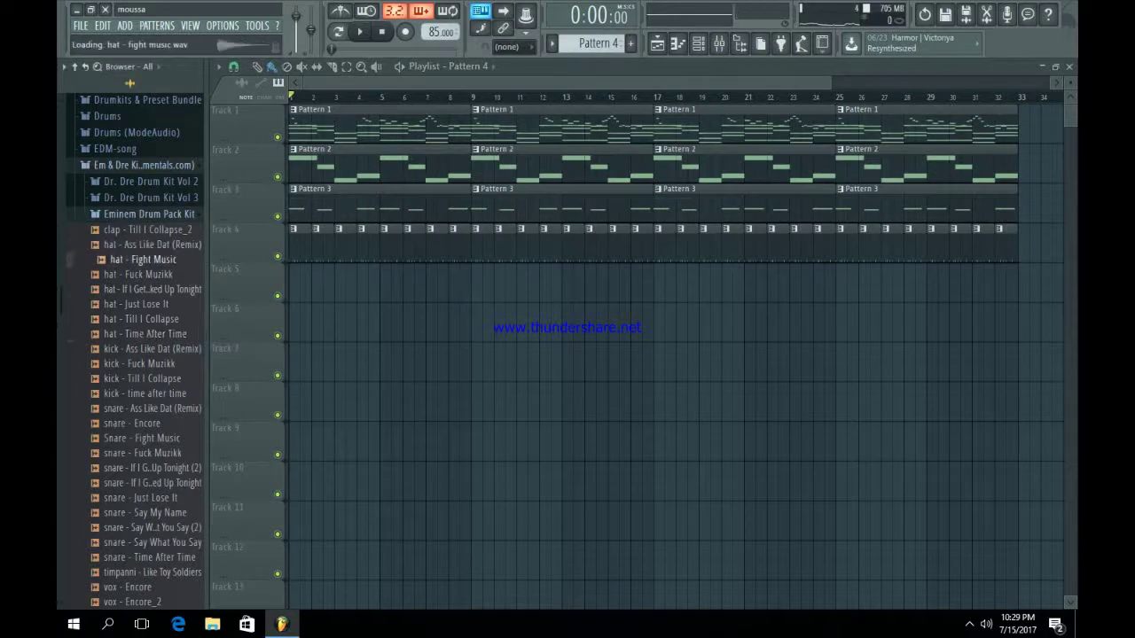
click(699, 44)
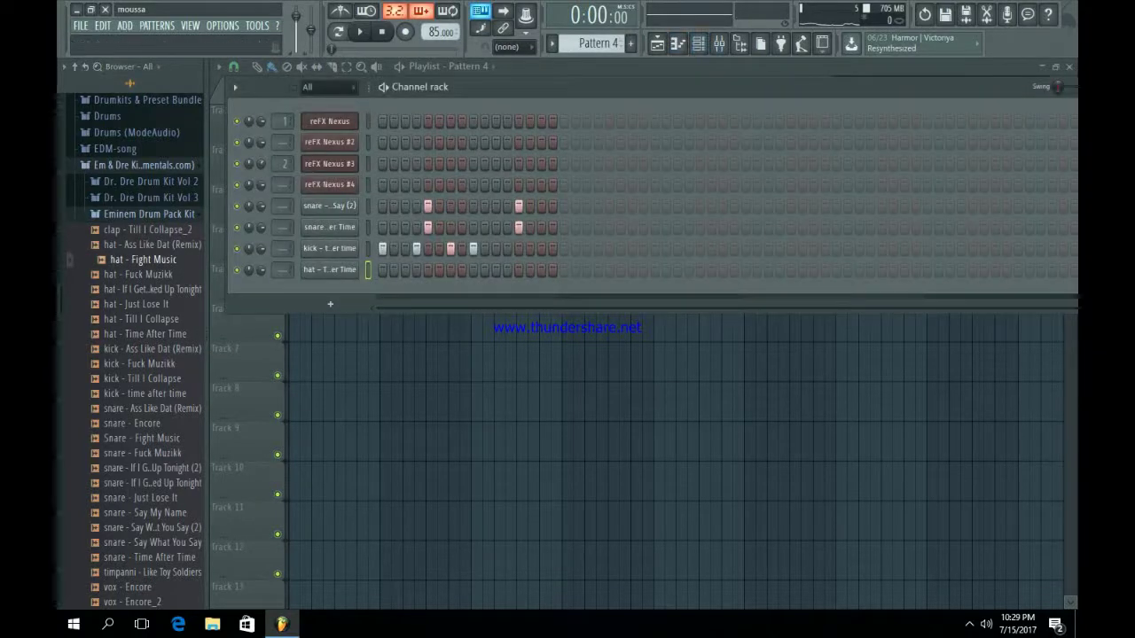
drag(265, 286, 330, 272)
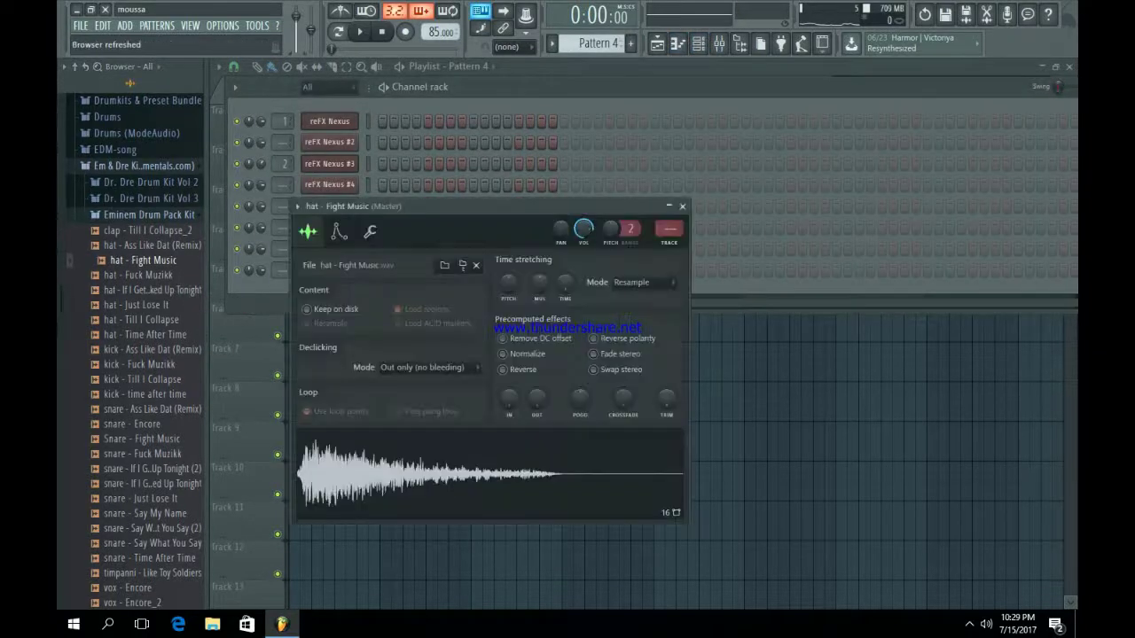
click(645, 283)
click(635, 309)
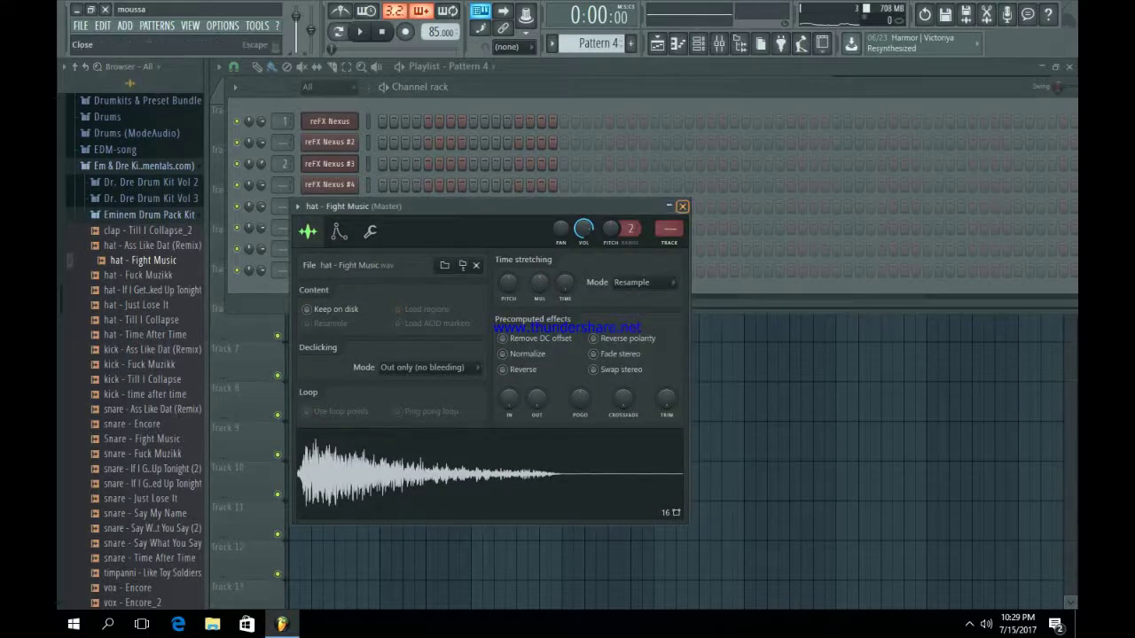
click(682, 206)
Play Pattern 4, open the hat - Fight Music channel's piano roll and place a C5 note at 1:02:00.
key(space)
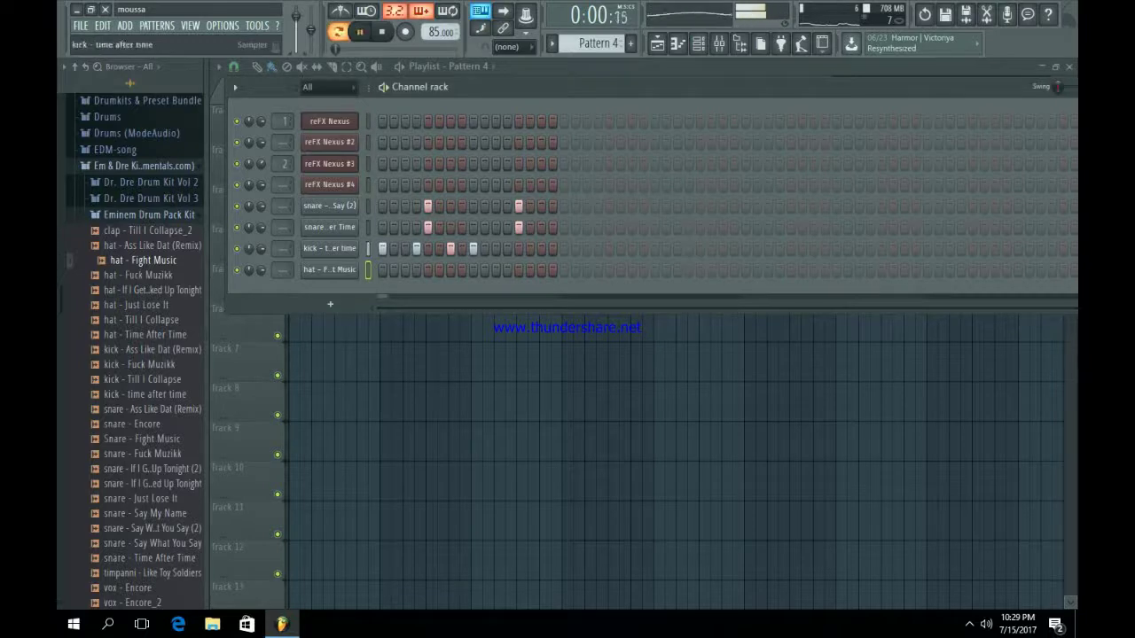
key(space)
right_click(353, 270)
click(390, 270)
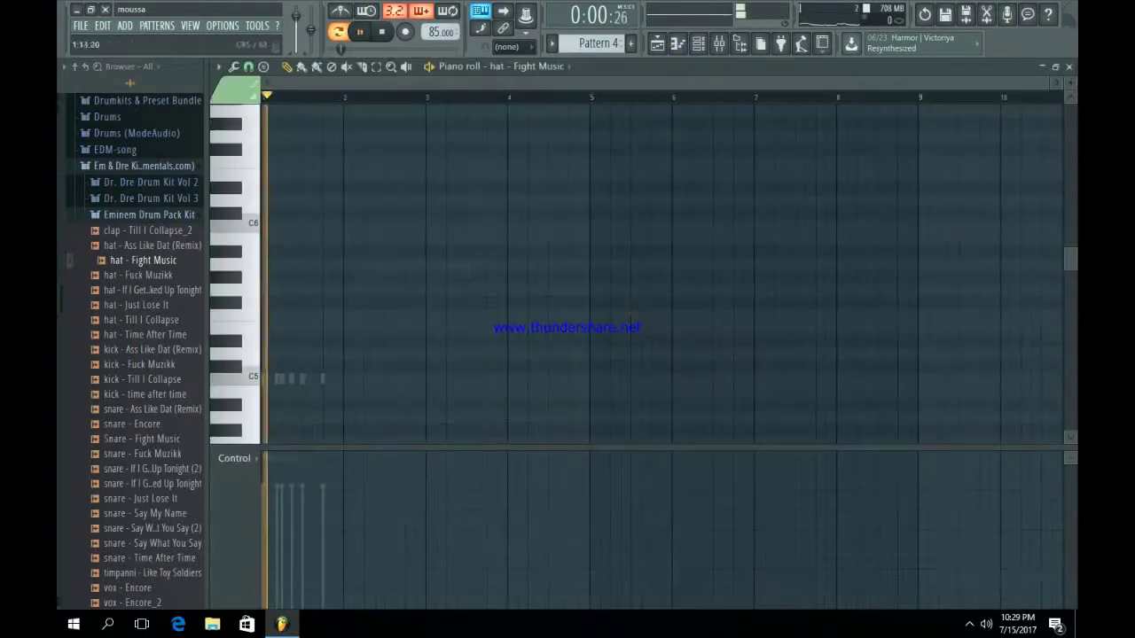
drag(1050, 82, 573, 84)
click(297, 391)
drag(298, 392, 297, 380)
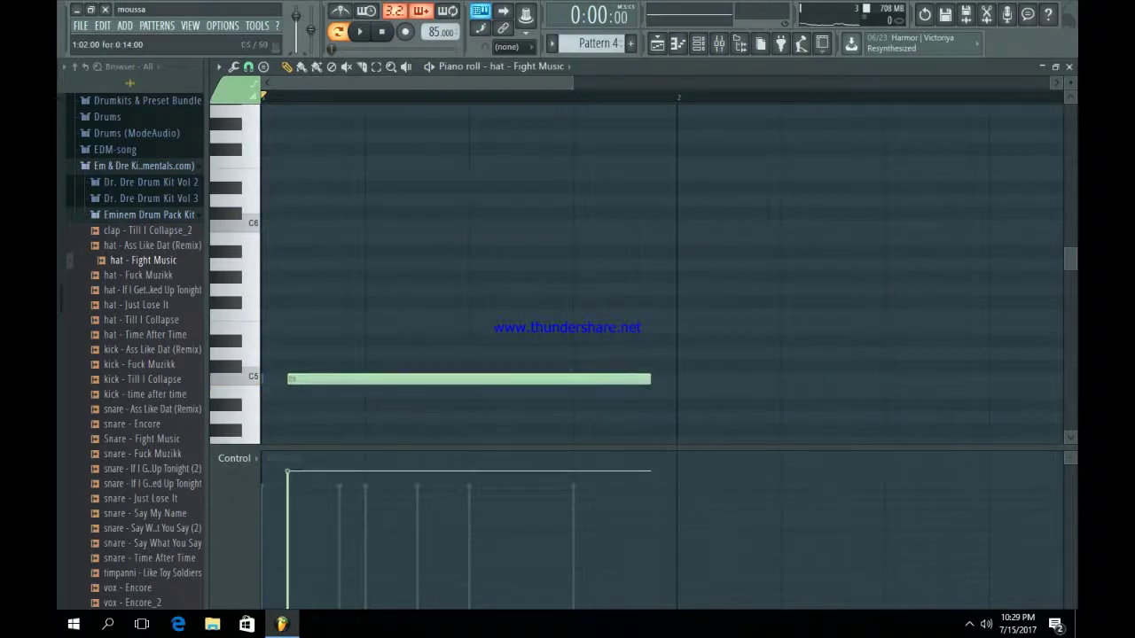
Shorten the C5 hat note to half a step, add matching notes on steps 3 and 4, and listen to the loop.
key(space)
key(space)
drag(545, 379, 312, 378)
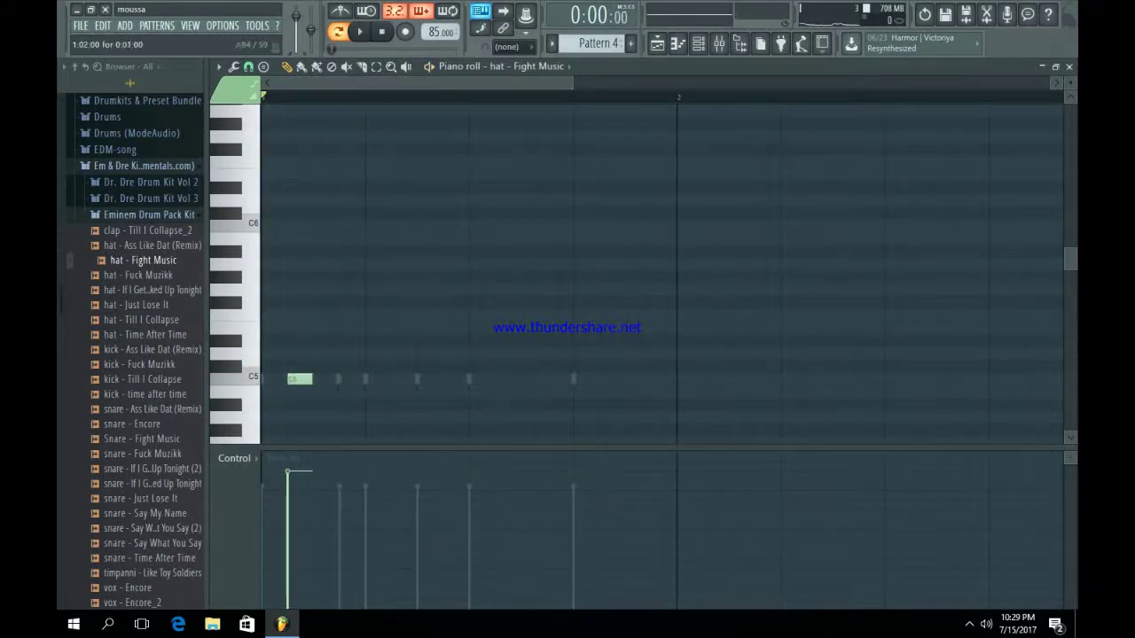
click(320, 380)
click(344, 379)
key(space)
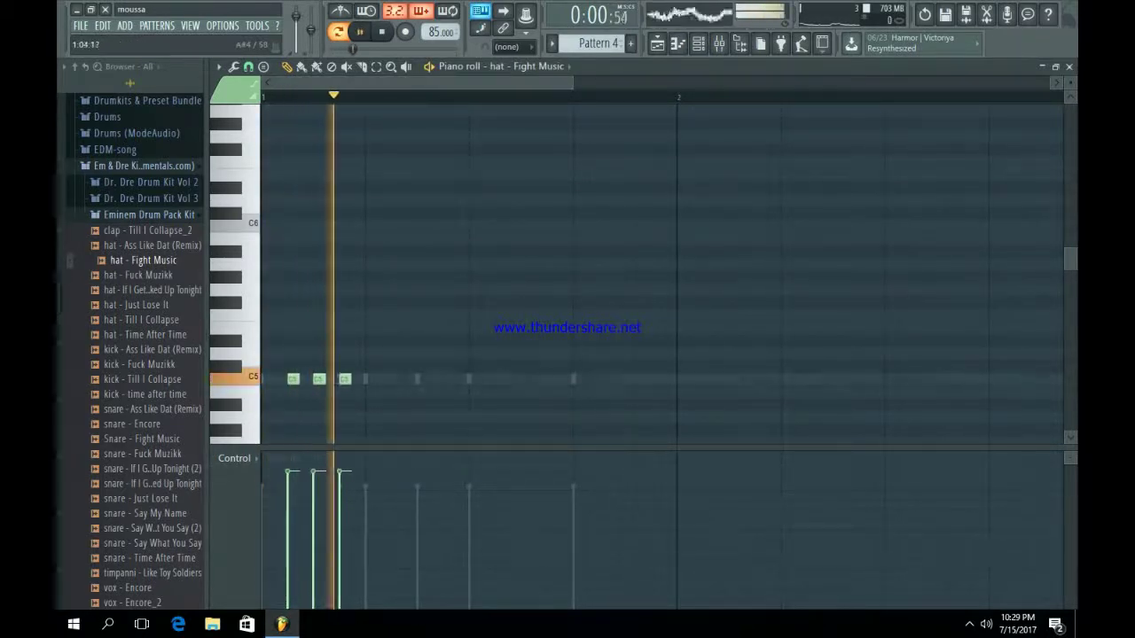
key(space)
key(space)
click(384, 380)
click(410, 380)
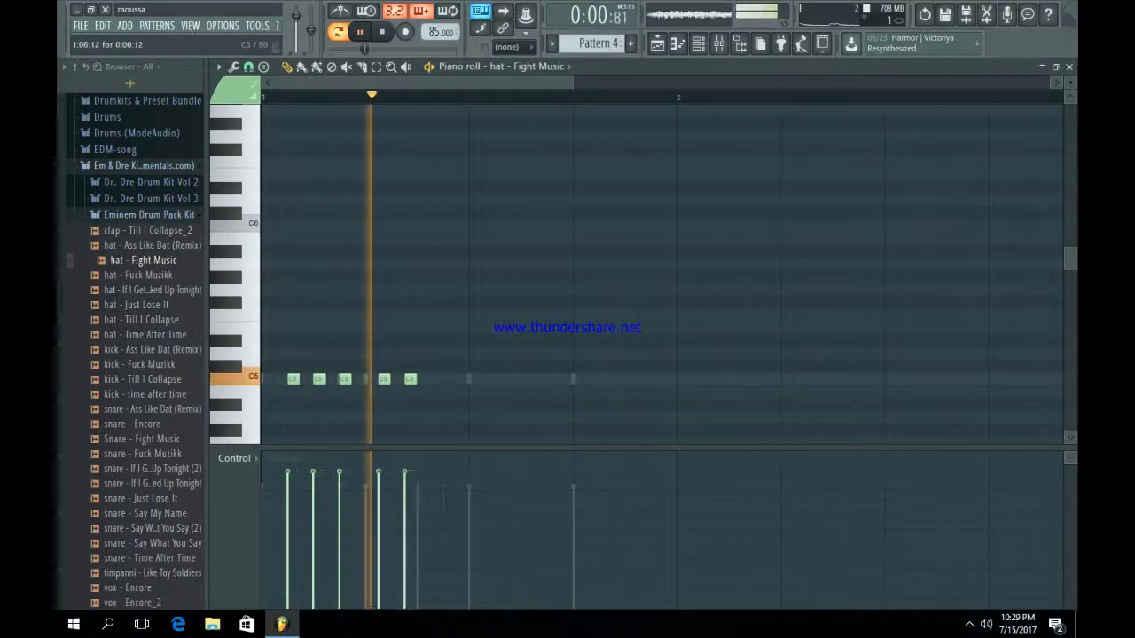
key(space)
key(space)
key(space)
right_click(384, 380)
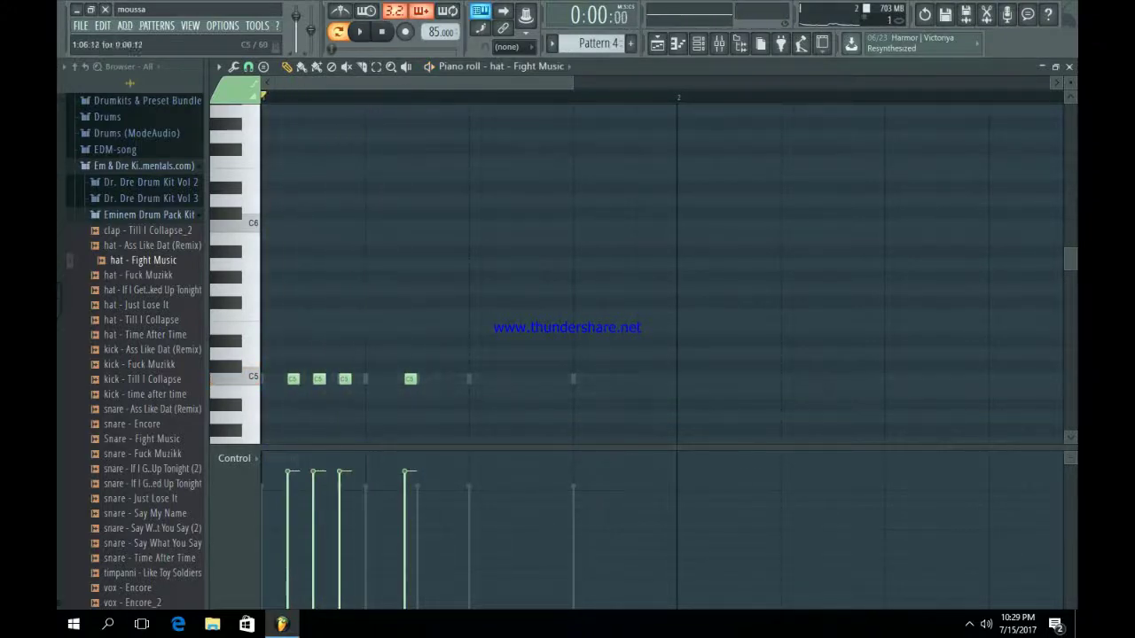
key(space)
key(space)
right_click(410, 380)
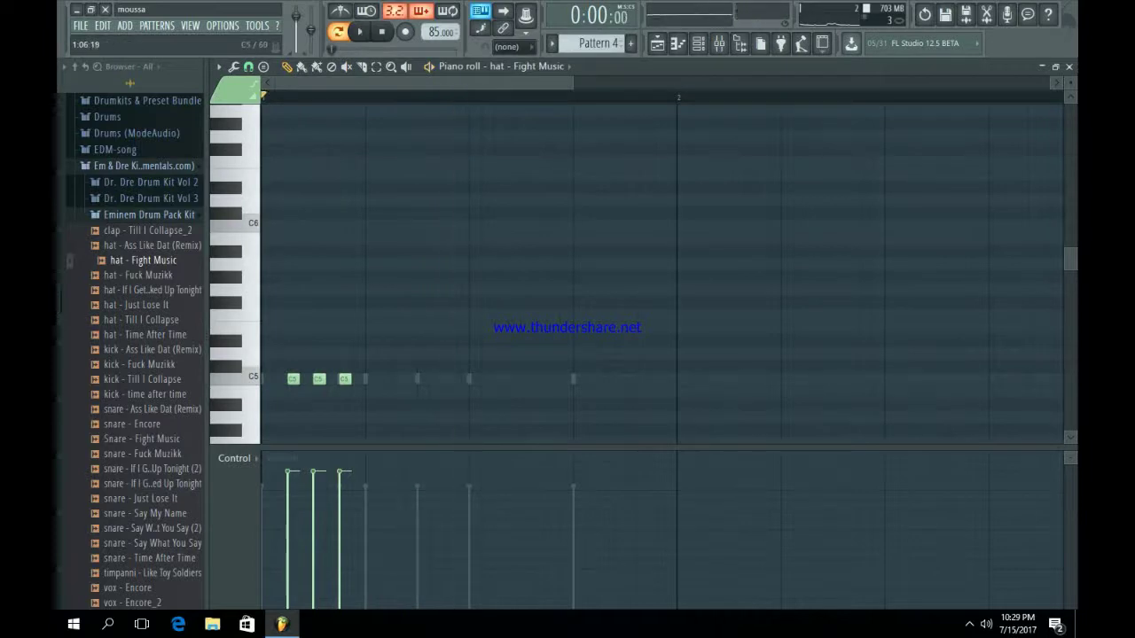
Add half-step C5 hat notes on steps 7, 8, 10, 11 and 12, checking the rhythm with playback.
click(423, 379)
key(space)
click(450, 379)
key(space)
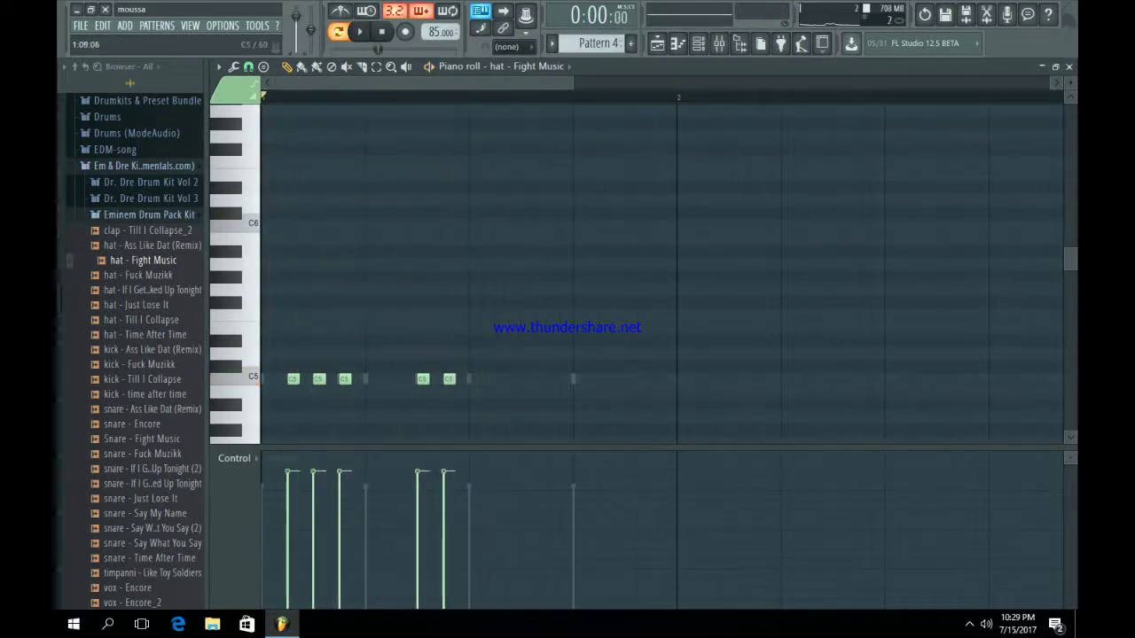
key(space)
click(501, 379)
click(528, 379)
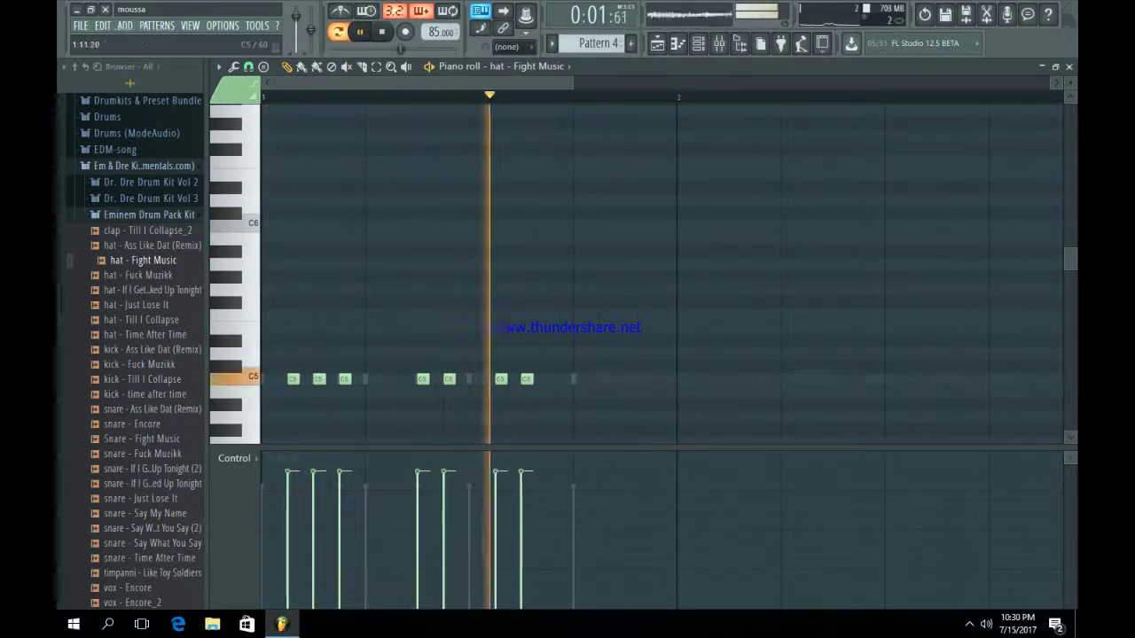
click(554, 379)
Fill the end of bar 1 with three C5 hat notes one step apart from 1:14:12, deleting the extra one just before them.
click(593, 379)
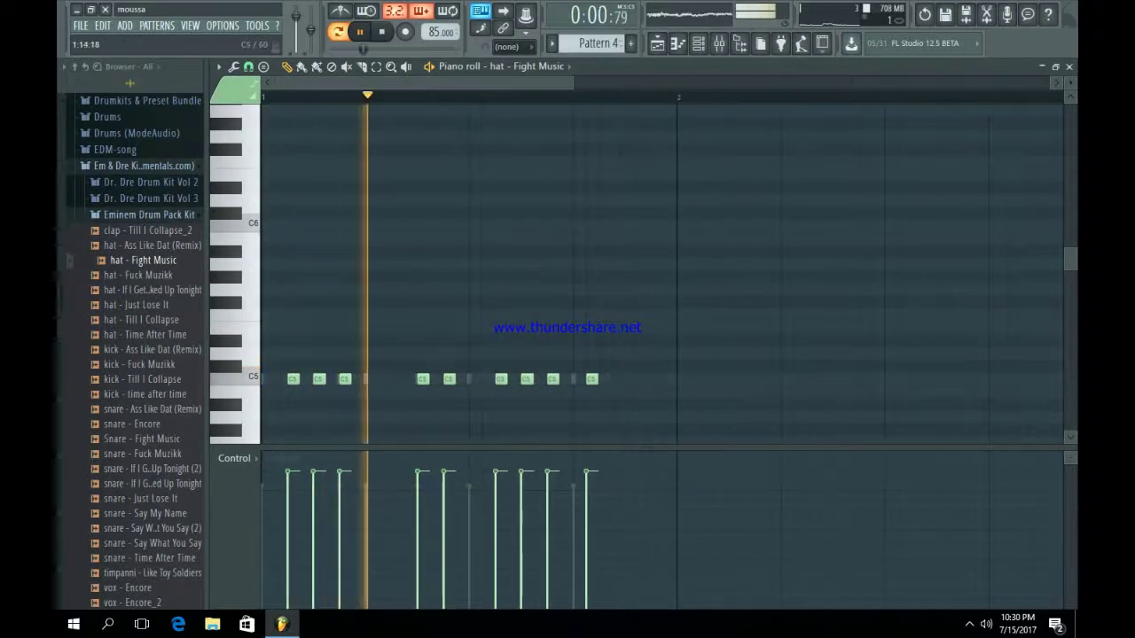
click(619, 380)
click(644, 379)
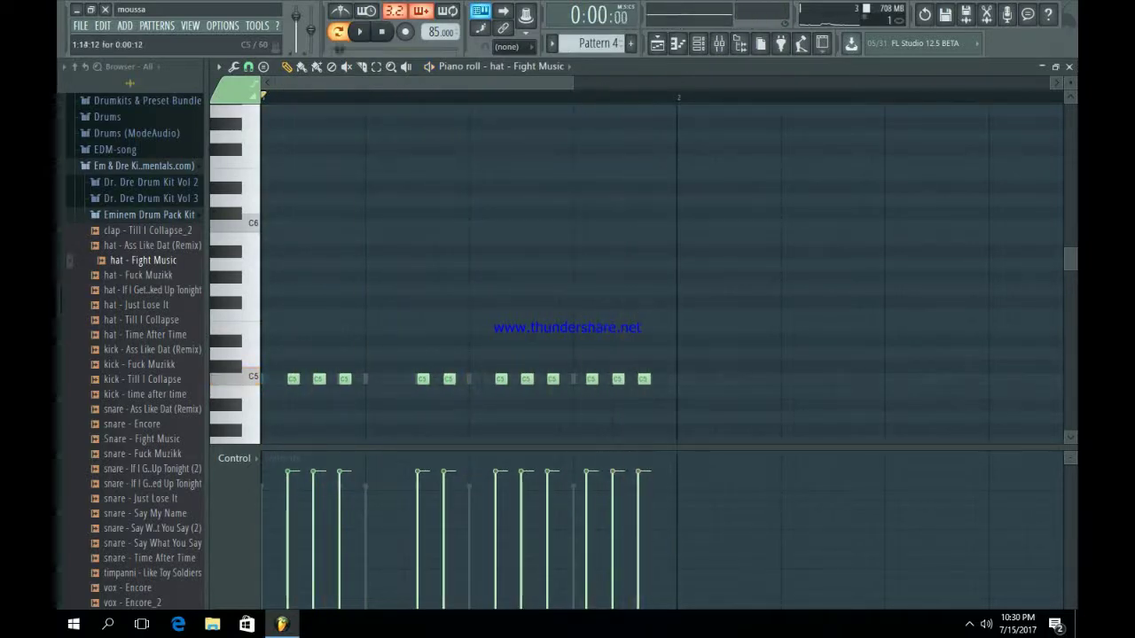
right_click(592, 380)
click(669, 380)
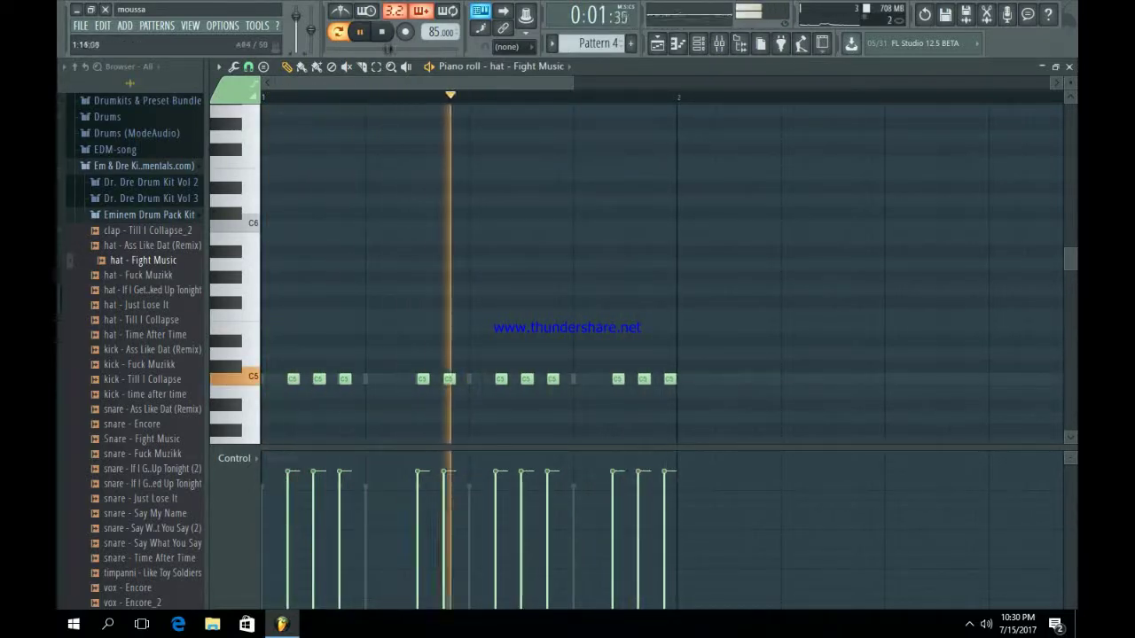
Move the last three C5 hat notes of bar 1 half a step earlier, onto steps 14 to 16, and listen.
key(space)
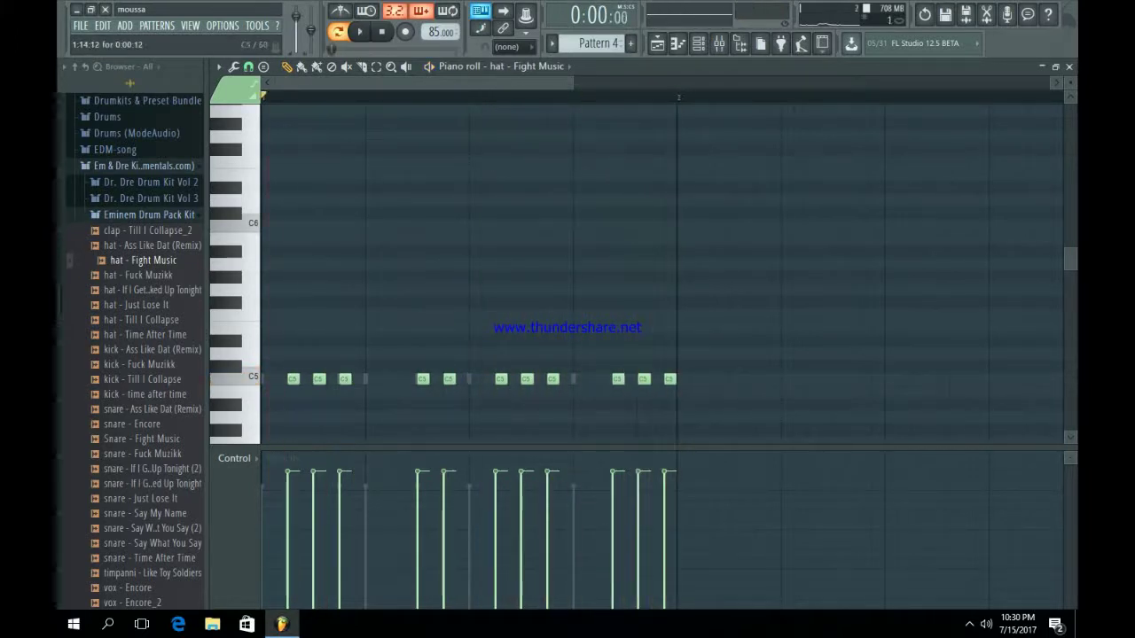
drag(618, 380, 605, 379)
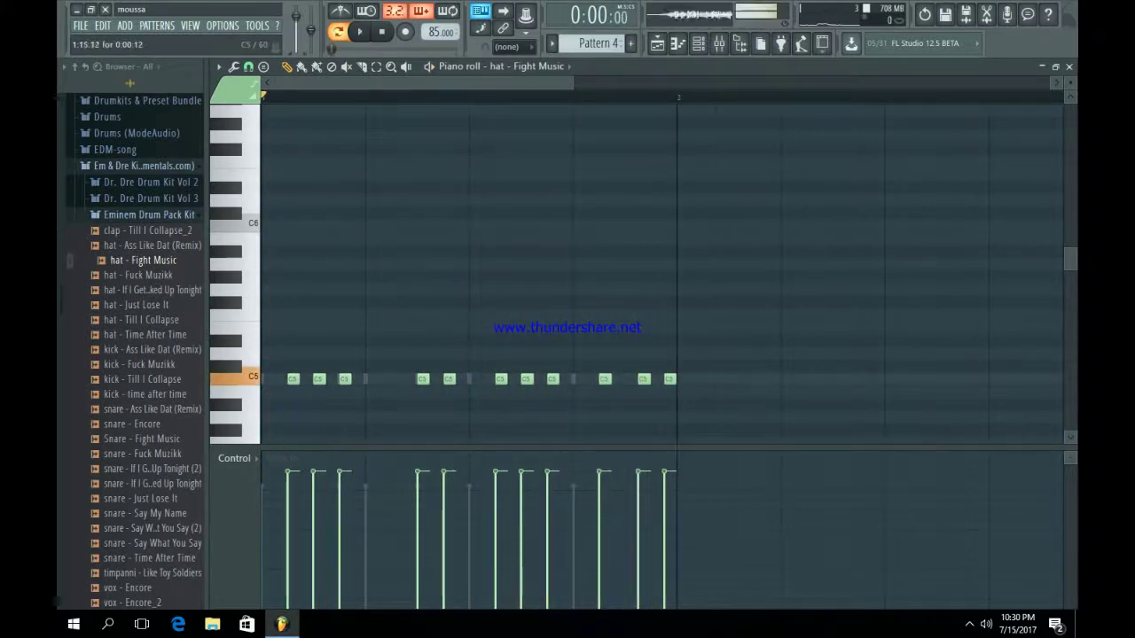
key(space)
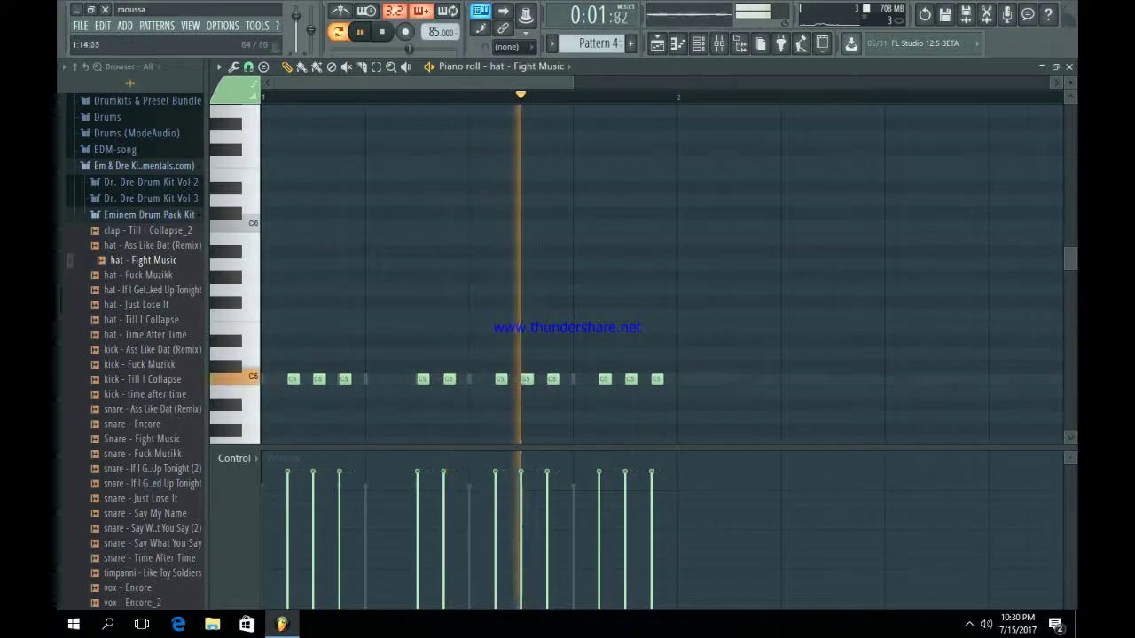
scroll(692, 390, down, 2)
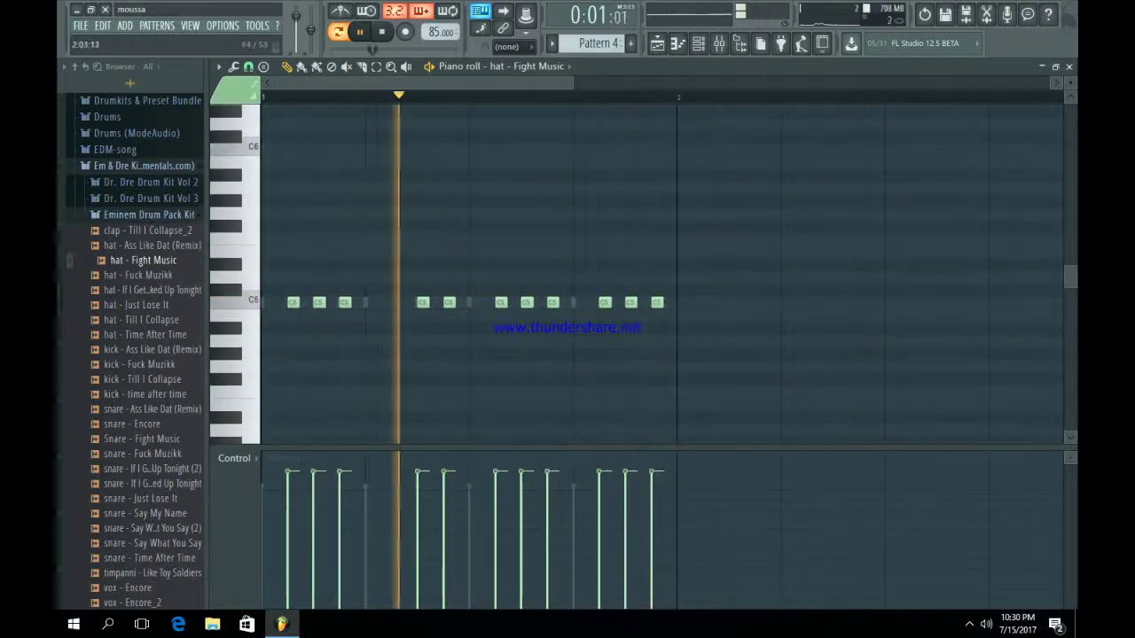
Duplicate bar 1's hat notes, move the copy so it begins exactly at bar 2, and play the two-bar loop.
drag(750, 393, 264, 249)
key(ctrl+b)
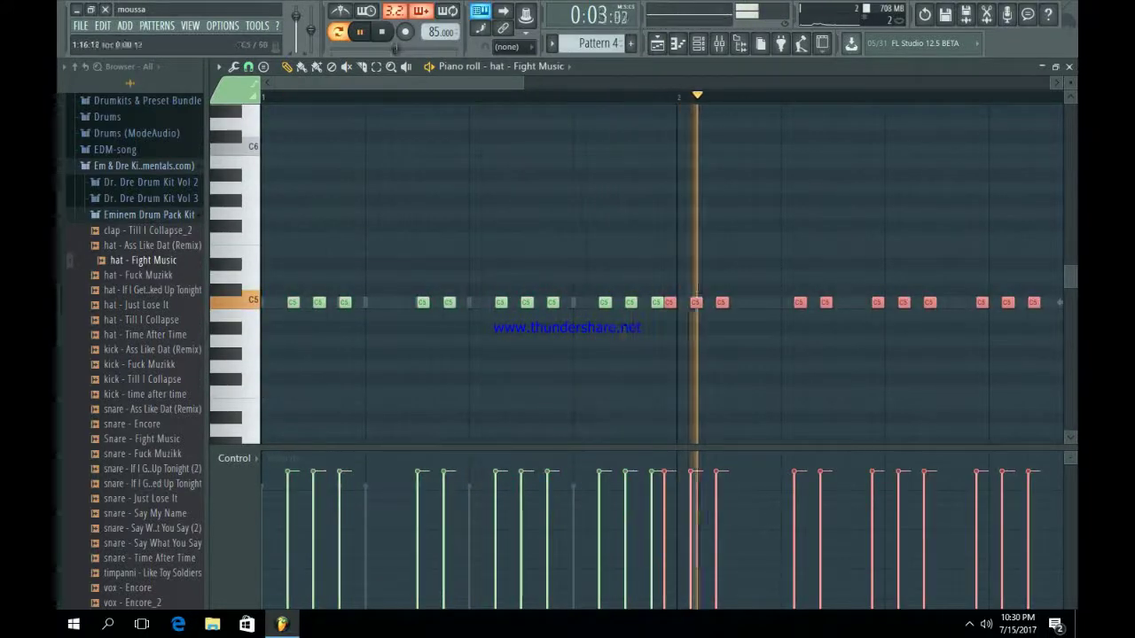
key(space)
drag(669, 303, 683, 303)
key(space)
ctrl+click(648, 341)
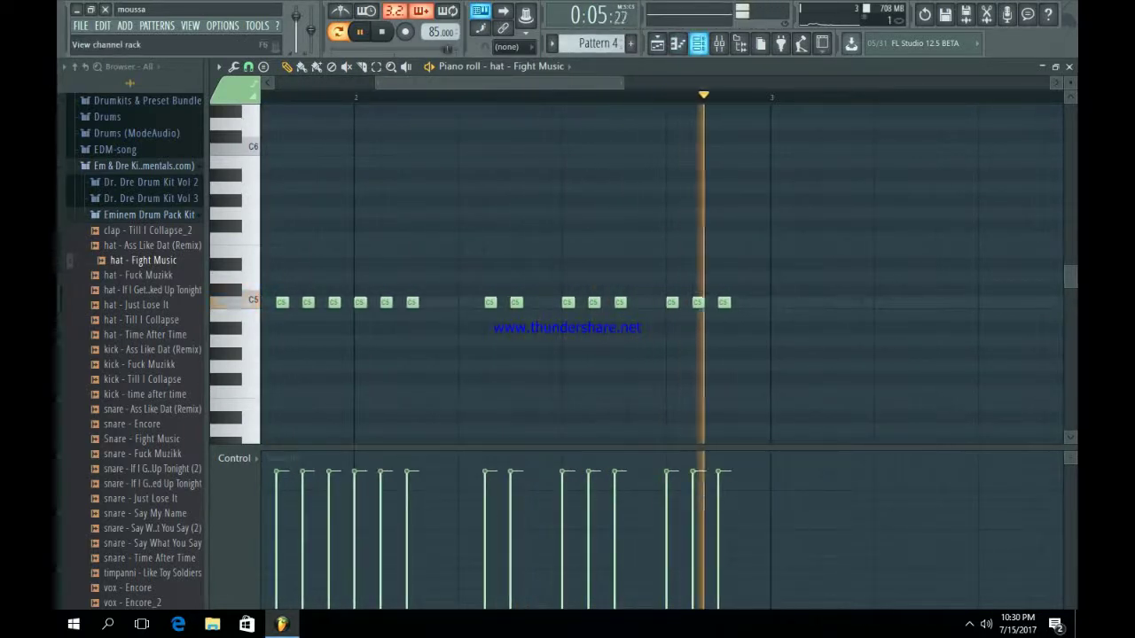
Paste the hat - Fight Music sequence into the next empty pattern, Pattern 5, and stop playback.
click(698, 43)
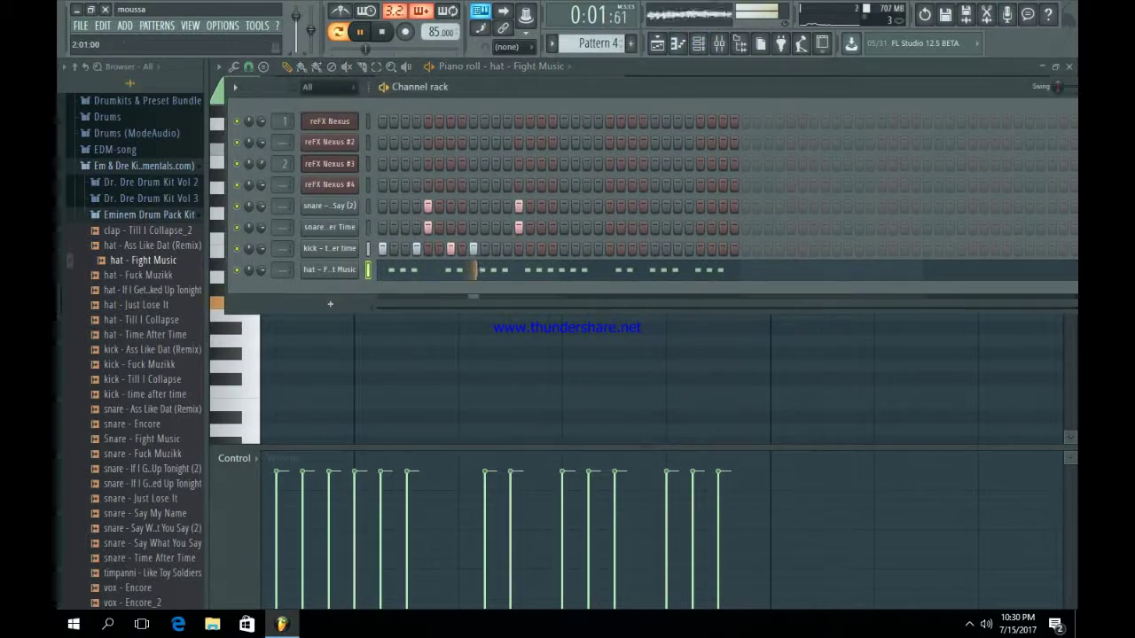
key(F4)
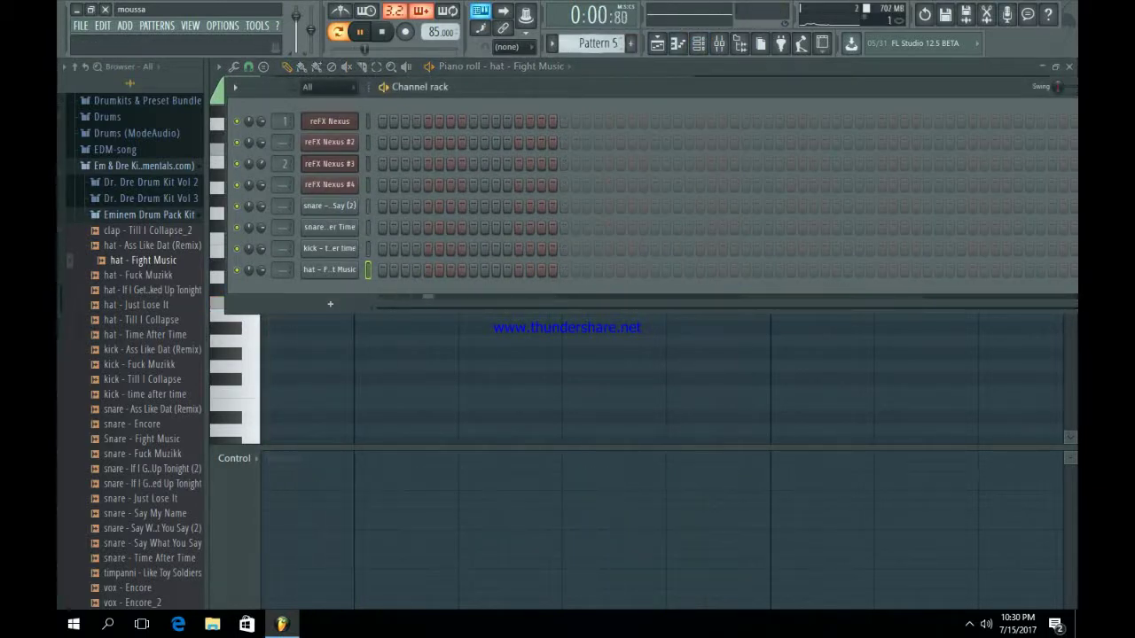
key(ctrl+v)
key(space)
Place a Pattern 5 clip at bar 1 of playlist Track 5 and repeat it through bar 32, removing the extra clip.
click(658, 43)
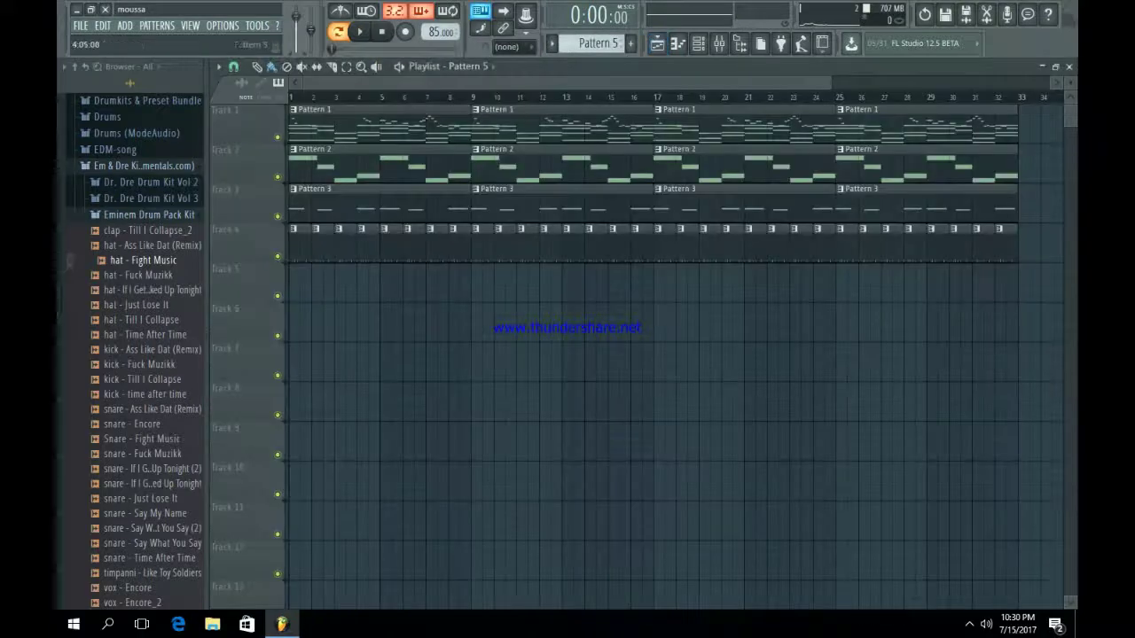
click(345, 284)
drag(344, 284, 292, 284)
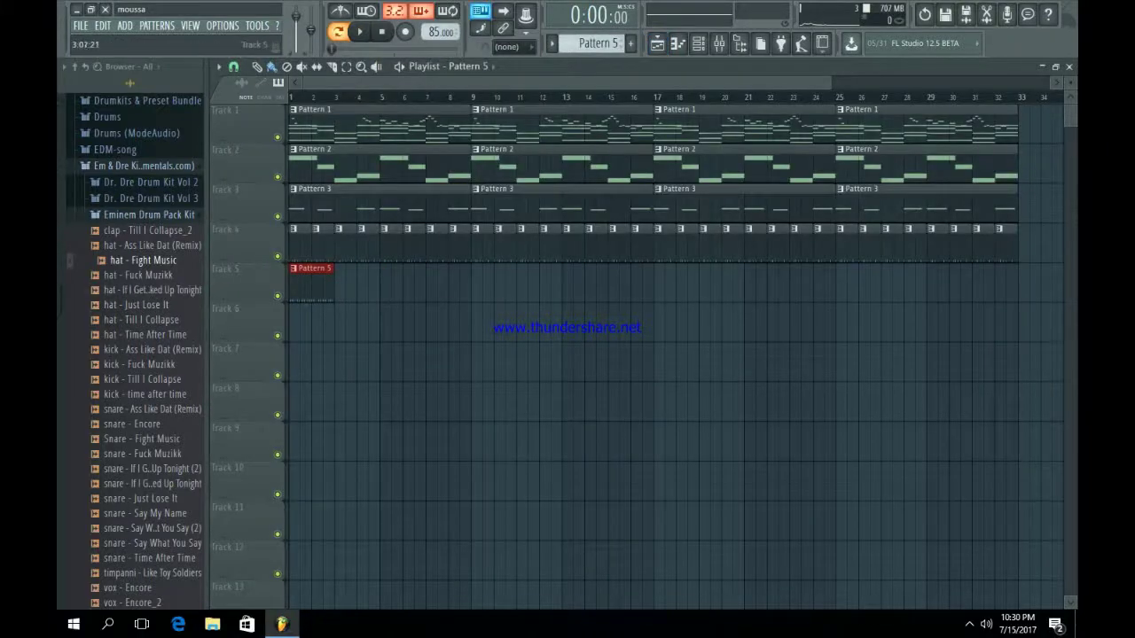
key(ctrl+b)
key(ctrl+b)
key(ctrl+b)
key(ctrl+b)
key(ctrl+b)
key(ctrl+b)
key(ctrl+b)
key(ctrl+b)
key(ctrl+b)
key(ctrl+b)
key(ctrl+b)
key(ctrl+b)
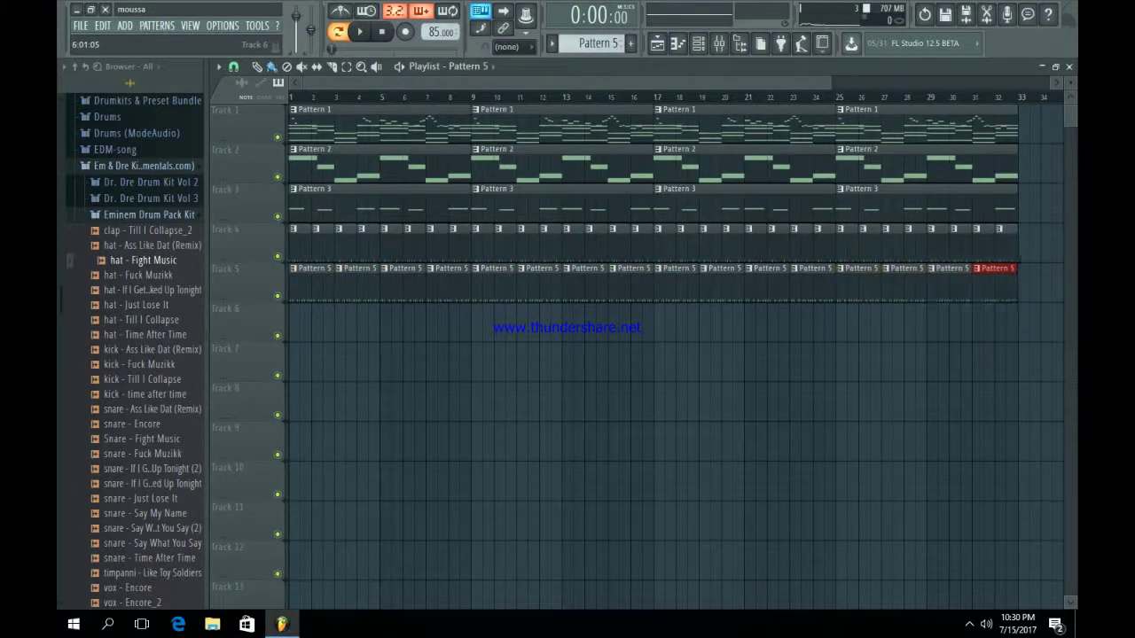
key(ctrl+b)
right_click(1038, 282)
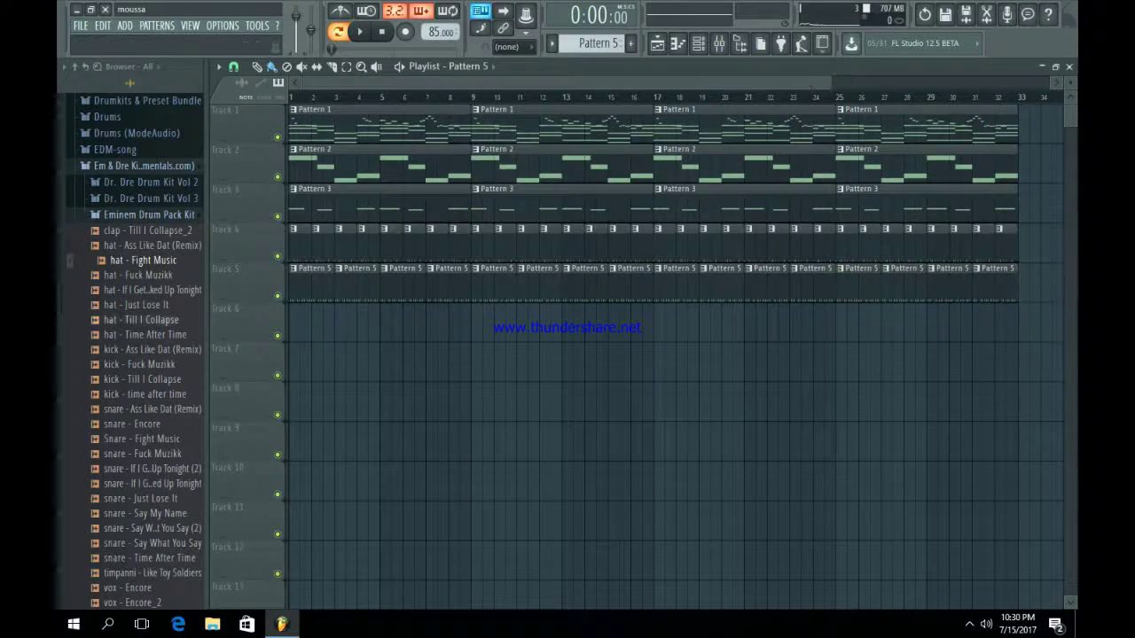
Collapse the Eminem Drum Pack Kit folder and the rest of the browser tree.
click(151, 214)
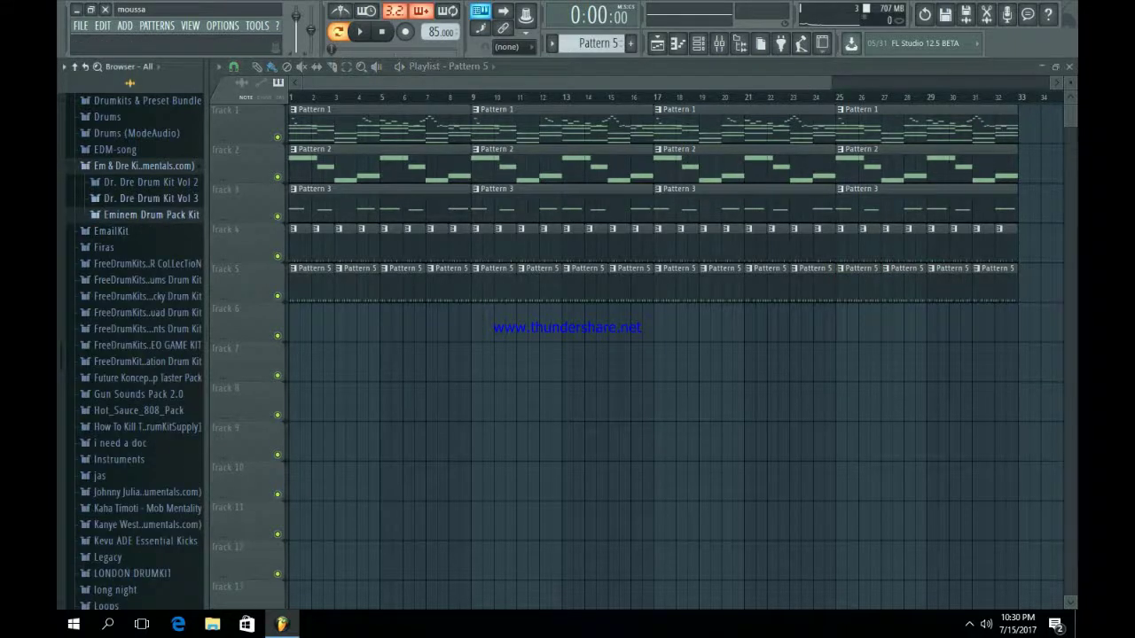
scroll(134, 351, up, 2)
click(75, 67)
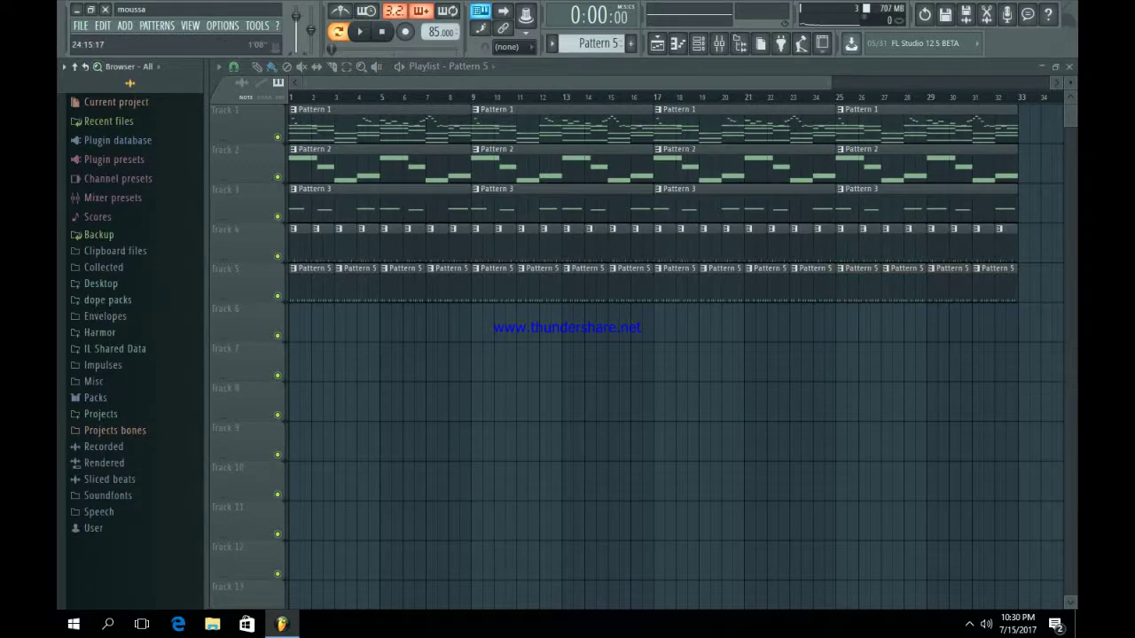
Duplicate all playlist clips of bars 1 to 32 so the copy begins at bar 33, and clear the selection.
drag(832, 83, 1050, 82)
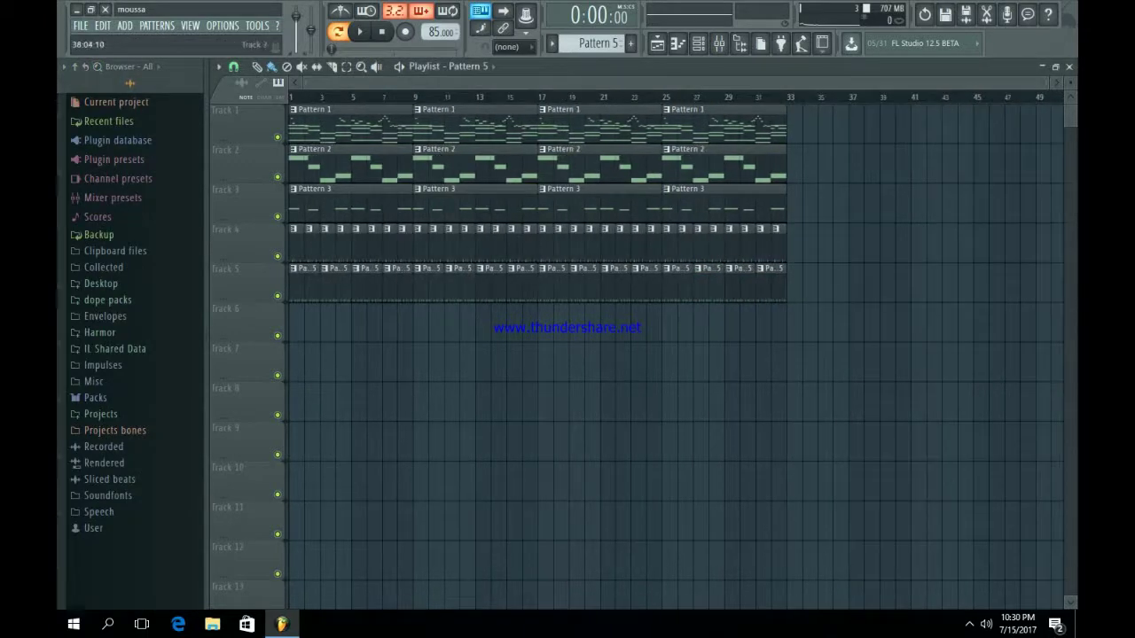
drag(792, 382, 288, 101)
key(ctrl+b)
ctrl+click(572, 362)
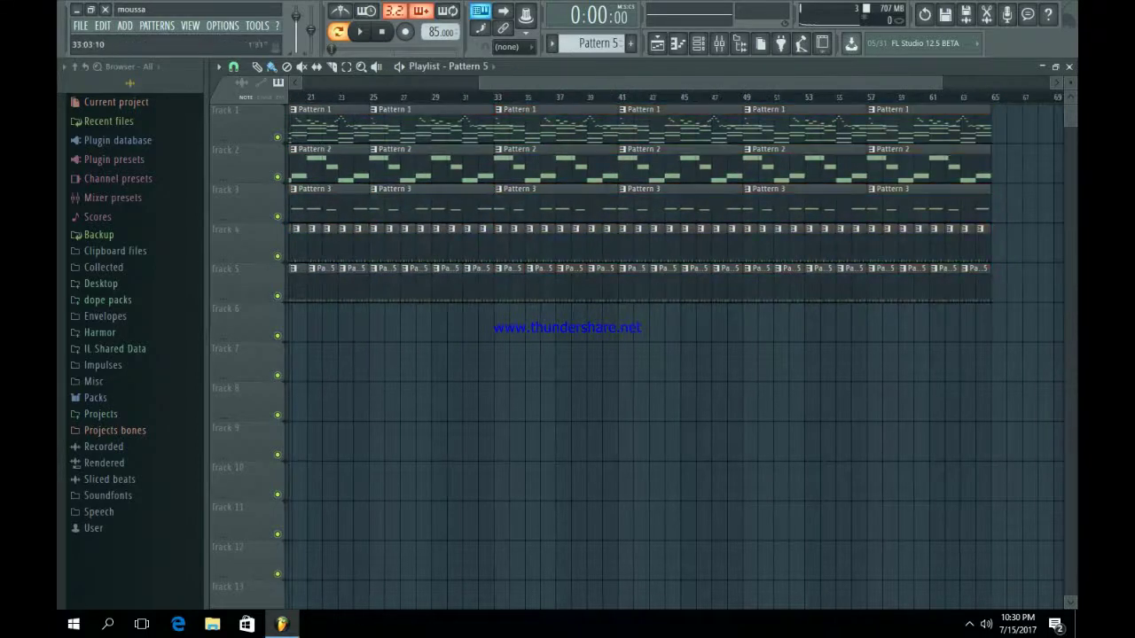
Delete every Pattern 2, 3, 4 and 5 clip from bars 1 to 32, keeping only the Pattern 1 clips.
drag(499, 83, 322, 82)
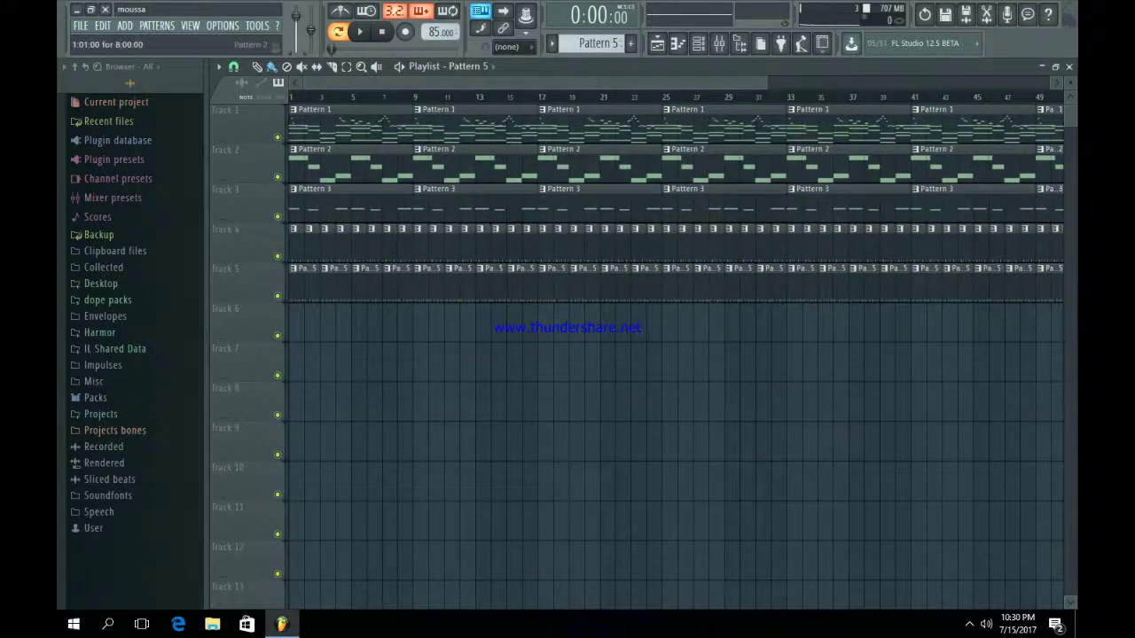
right_click(346, 166)
right_click(336, 204)
right_click(336, 282)
right_click(429, 282)
right_click(466, 205)
right_click(381, 244)
right_click(364, 282)
right_click(307, 243)
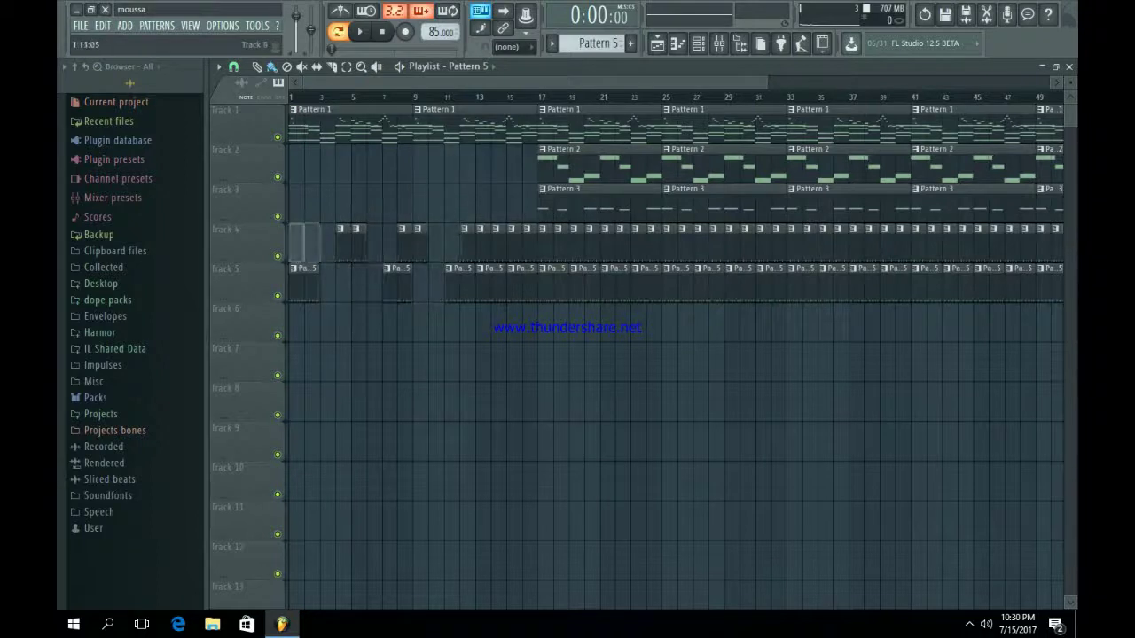
right_click(351, 244)
right_click(412, 244)
right_click(398, 284)
right_click(304, 284)
right_click(461, 284)
right_click(585, 284)
right_click(648, 283)
right_click(741, 284)
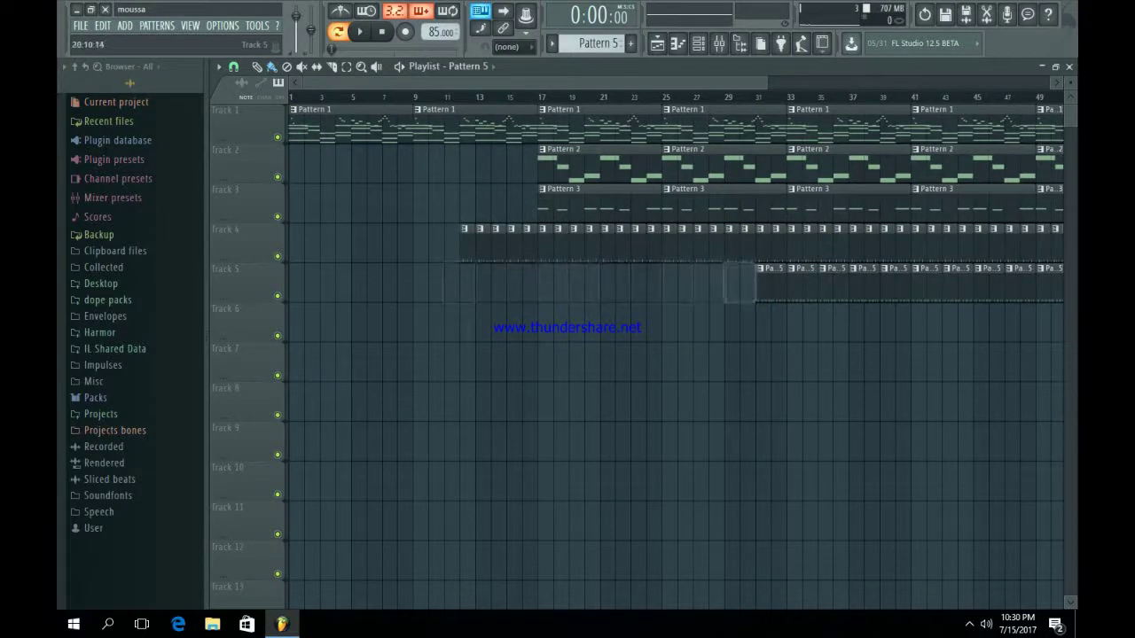
right_click(709, 244)
right_click(496, 244)
right_click(661, 205)
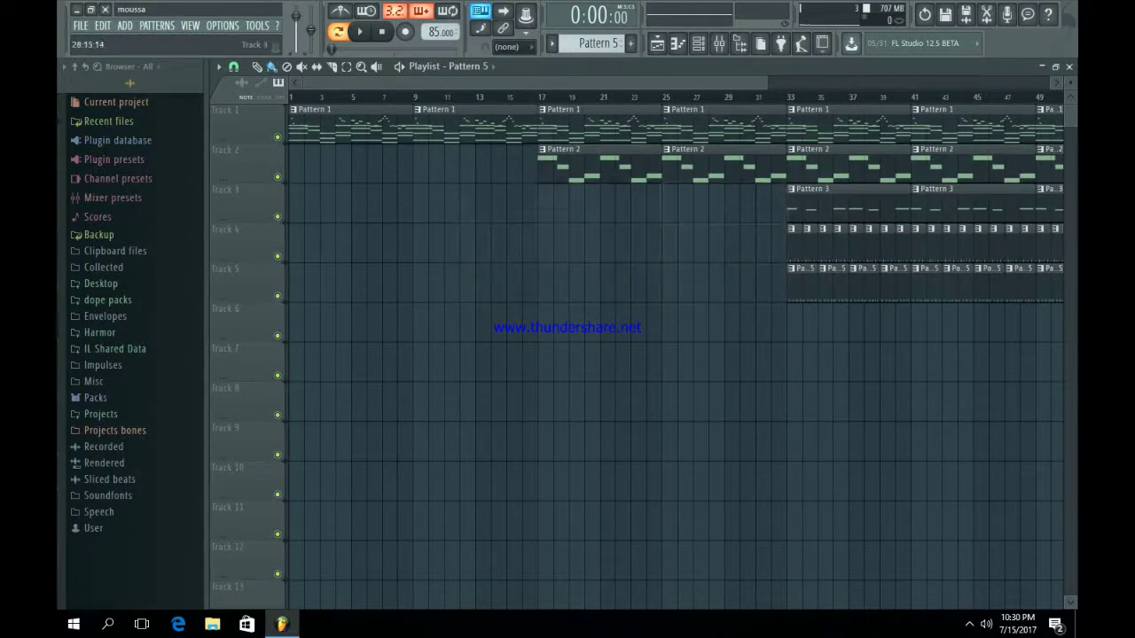
right_click(728, 166)
right_click(585, 166)
Select Pattern 1, split it by channel, and return to the playlist.
click(699, 44)
scroll(599, 44, up, 3)
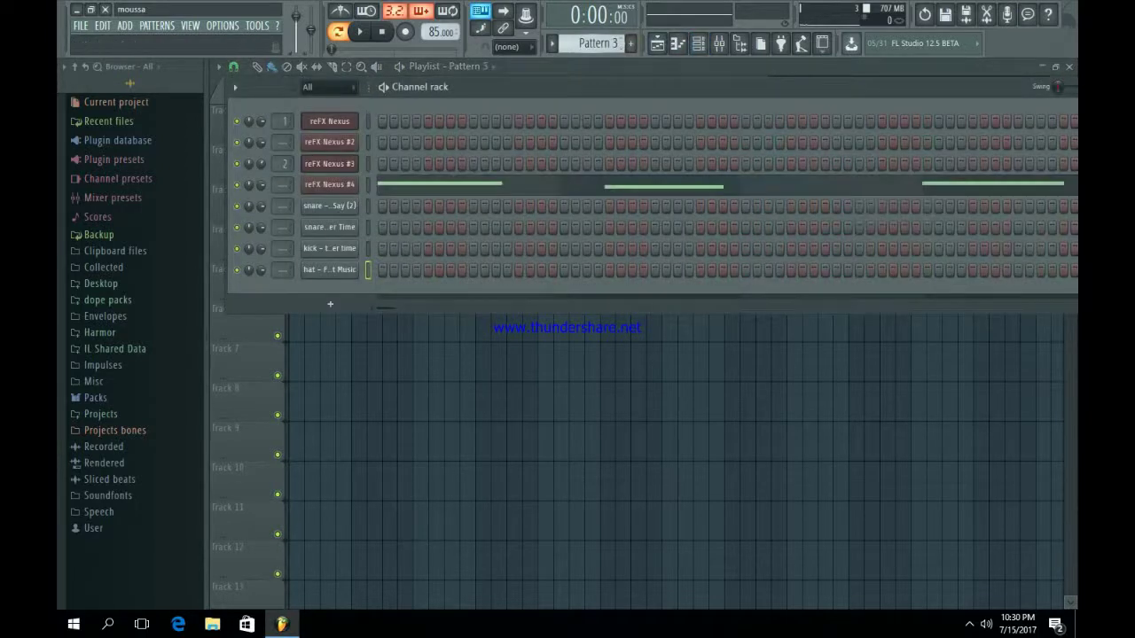
scroll(599, 43, up, 1)
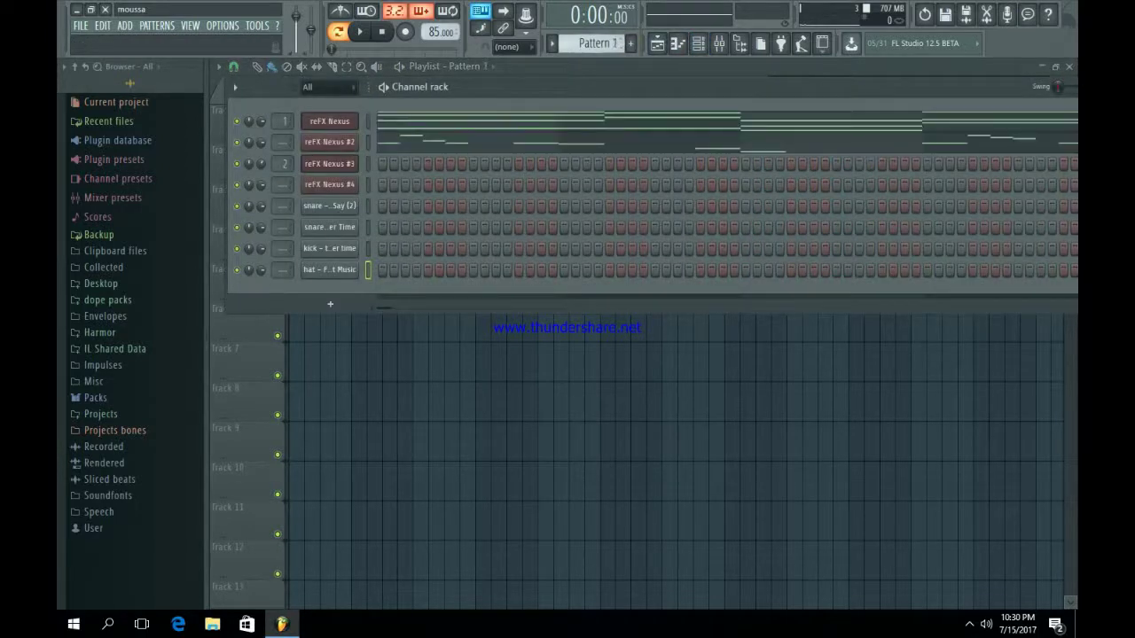
click(600, 43)
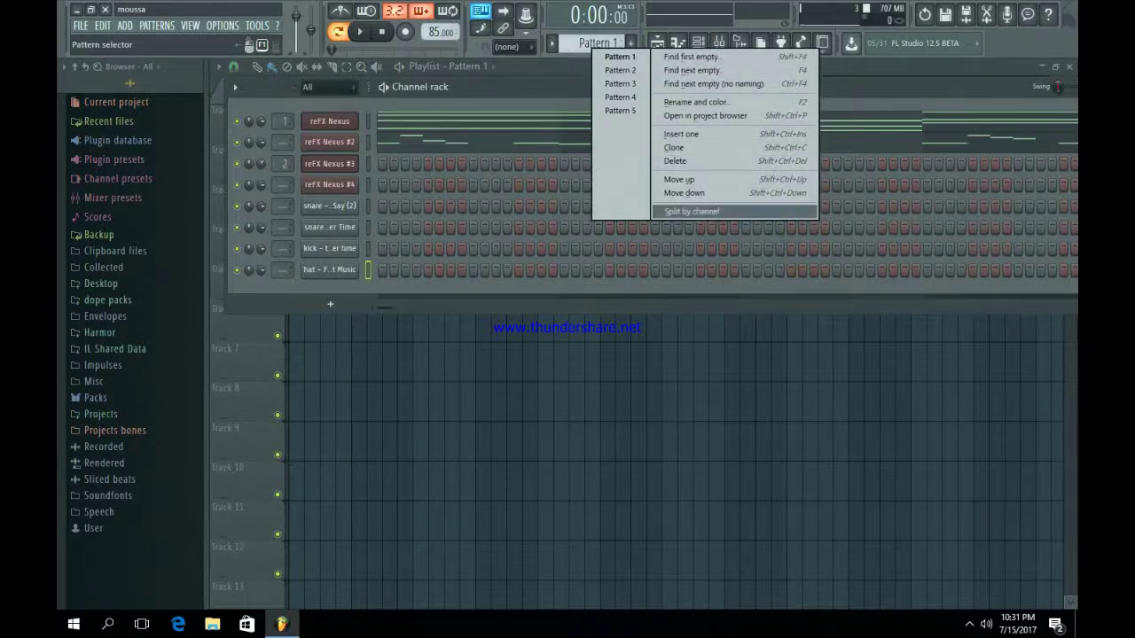
click(691, 211)
click(657, 43)
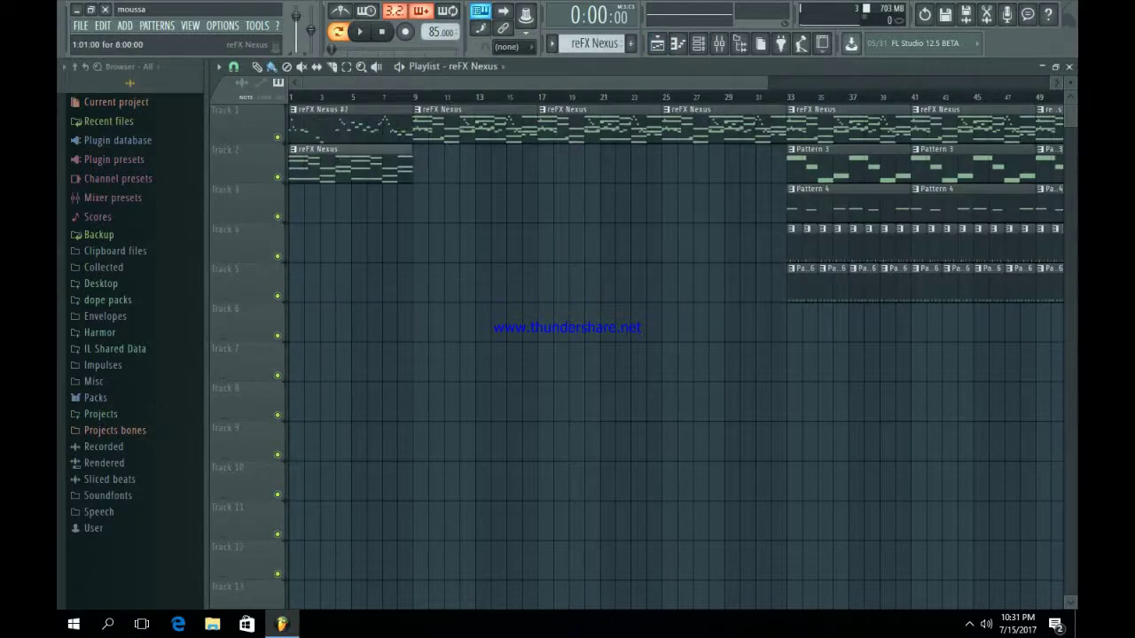
Clear the split clips from bars 1 to 32, keeping only the reFX Nexus clip at bar 1 of Track 2.
right_click(352, 129)
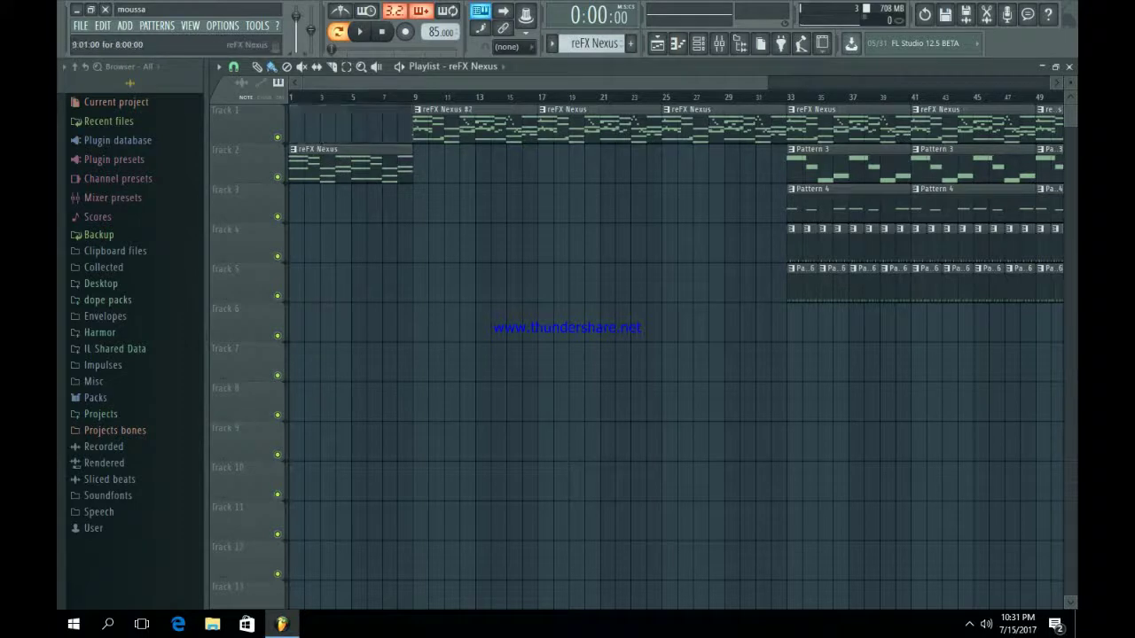
drag(470, 129, 470, 168)
right_click(475, 129)
right_click(586, 128)
right_click(601, 129)
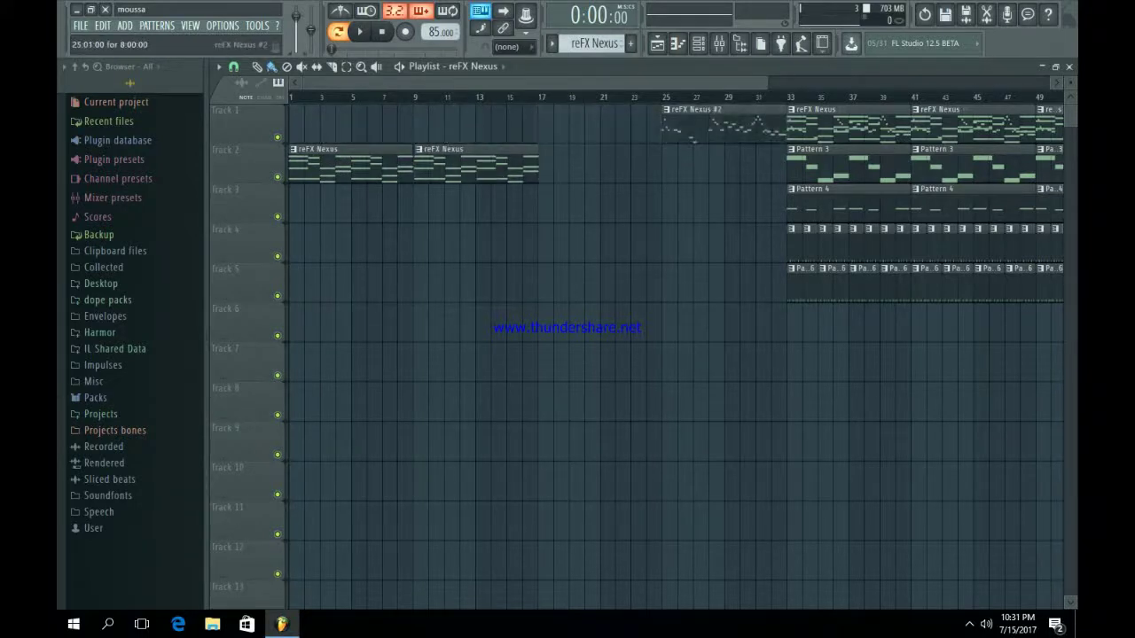
right_click(710, 129)
right_click(475, 166)
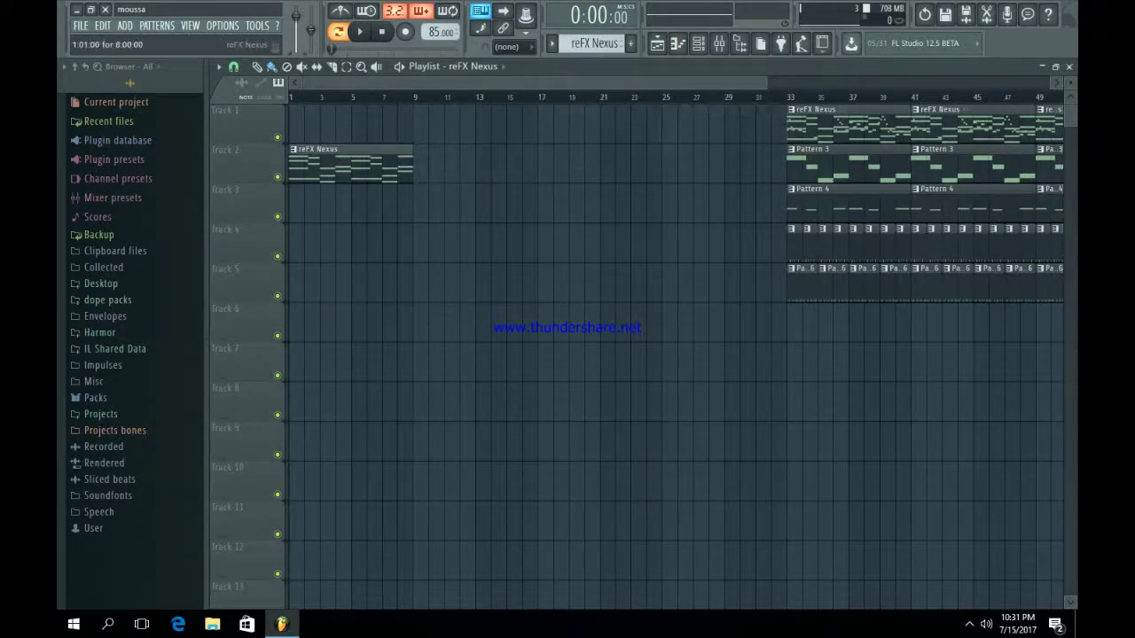
Move the reFX Nexus clip up to Track 1 and duplicate it three times to fill bars 1 to 32.
drag(377, 168, 377, 129)
key(ctrl+b)
key(ctrl+b)
key(ctrl+b)
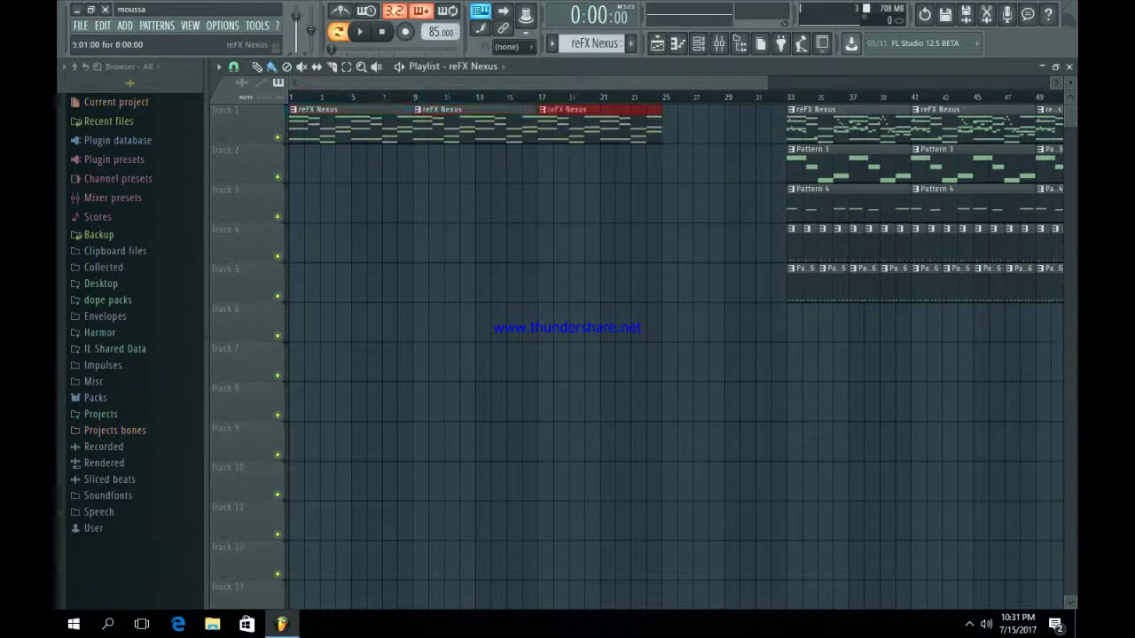
Lay reFX Nexus #2 clips along Track 2 up to bar 33 and delete the first so the layer enters at bar 9.
click(699, 43)
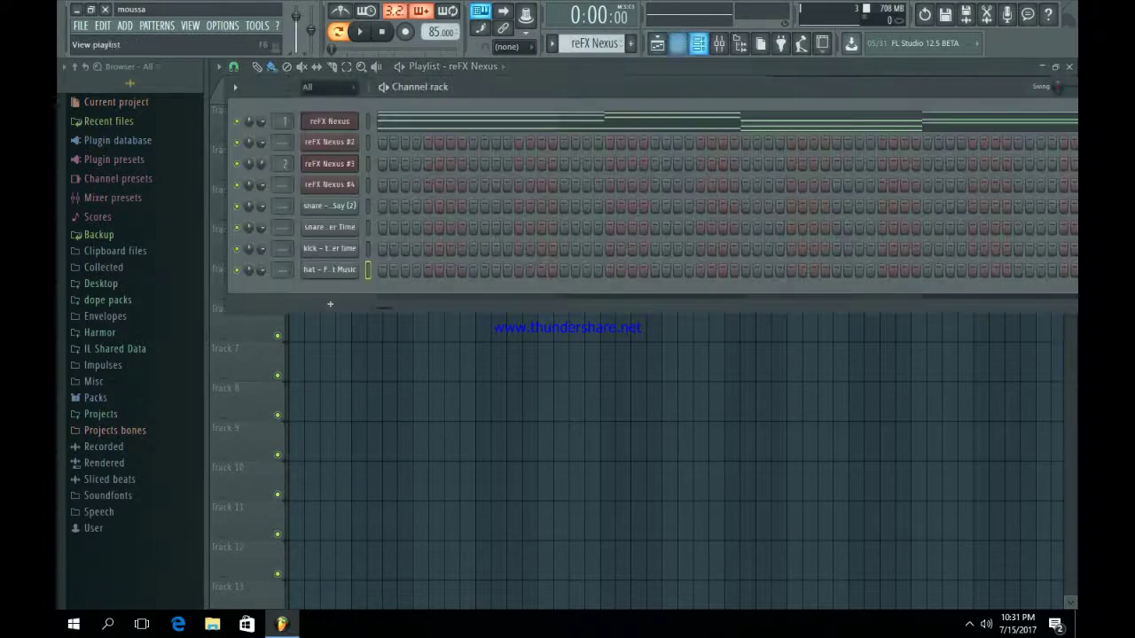
scroll(596, 43, down, 1)
click(472, 432)
drag(312, 165, 297, 166)
key(ctrl+b)
key(ctrl+b)
key(ctrl+b)
right_click(390, 167)
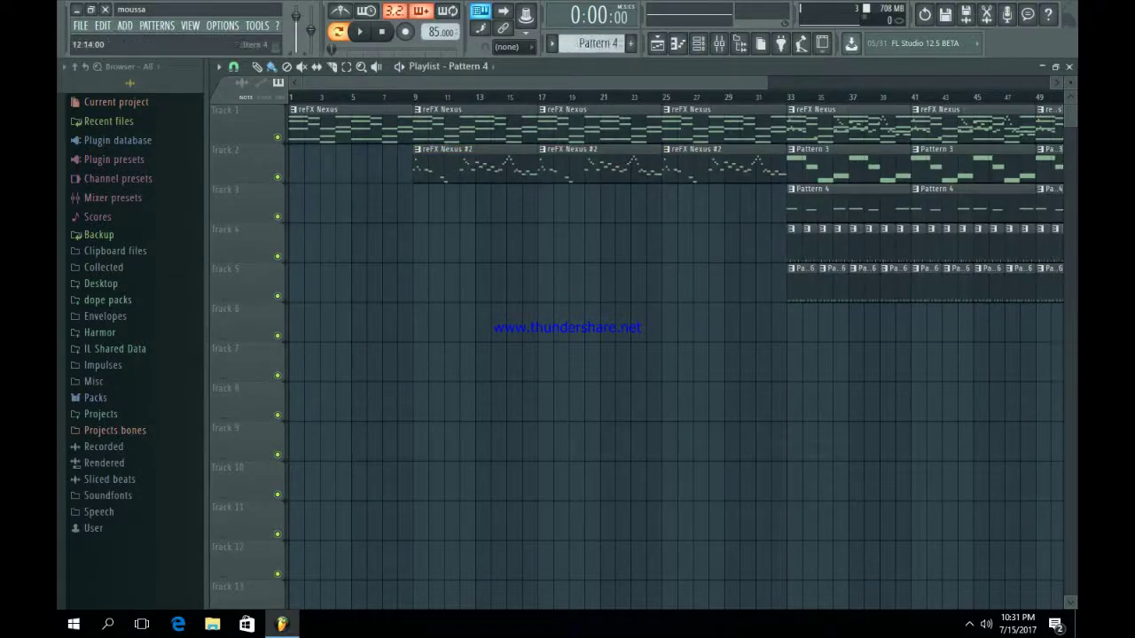
Lay Pattern 4 clips along Track 3 up to bar 33 and delete the first two so they enter at bar 17.
click(278, 217)
click(277, 217)
drag(302, 206, 292, 206)
key(ctrl+b)
key(ctrl+b)
key(ctrl+b)
right_click(376, 211)
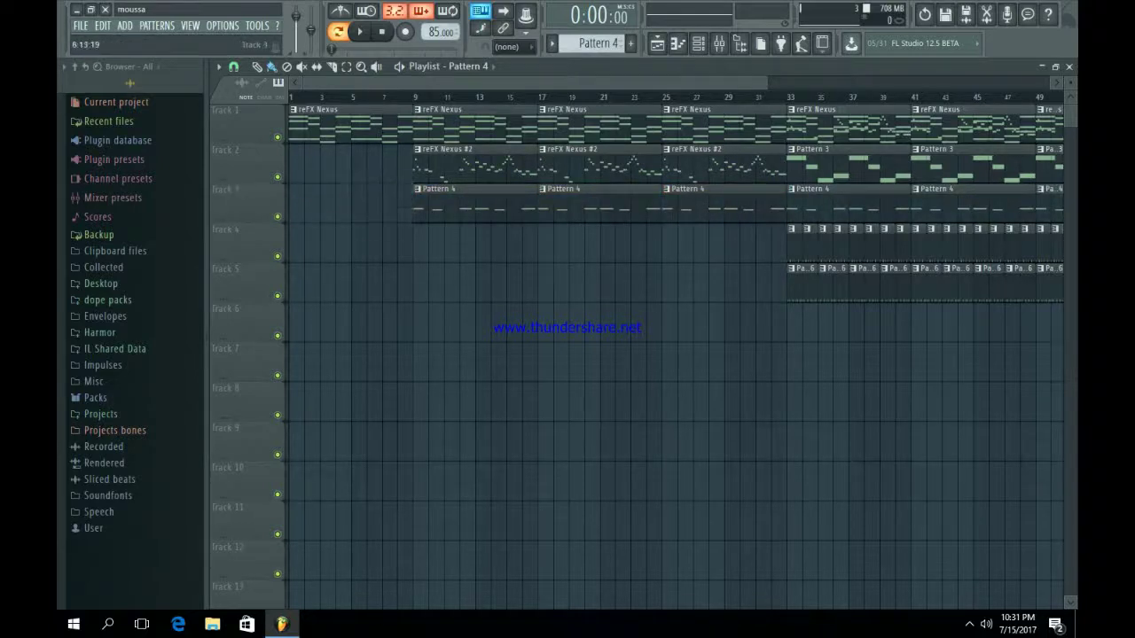
right_click(458, 209)
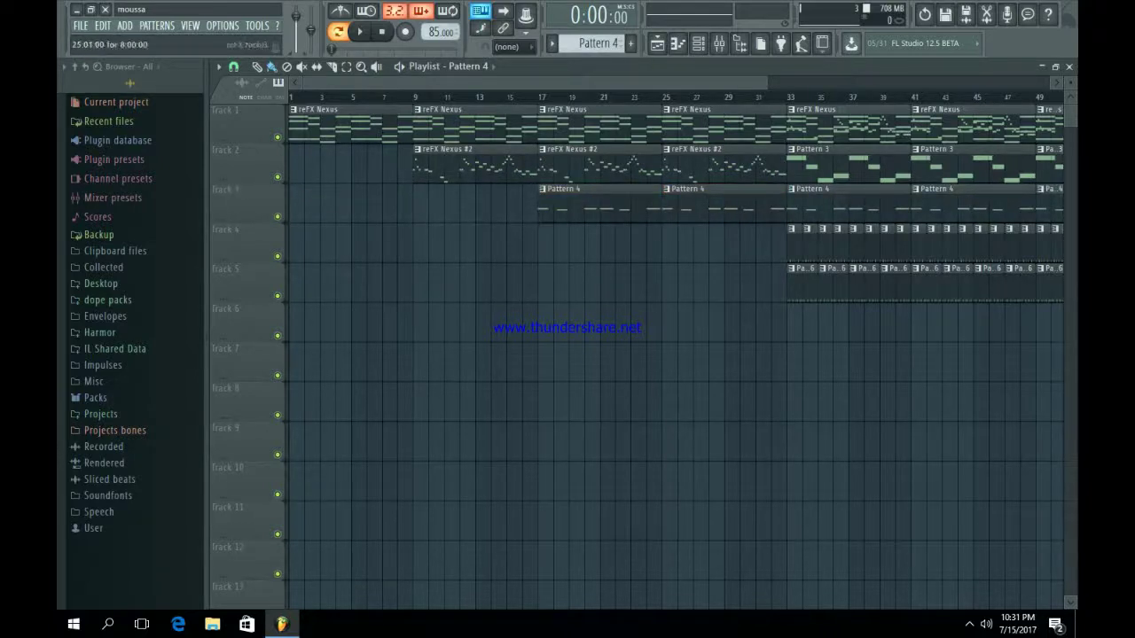
Switch to song mode and play the full arrangement from the beginning.
drag(765, 82, 1050, 83)
key(l)
click(900, 96)
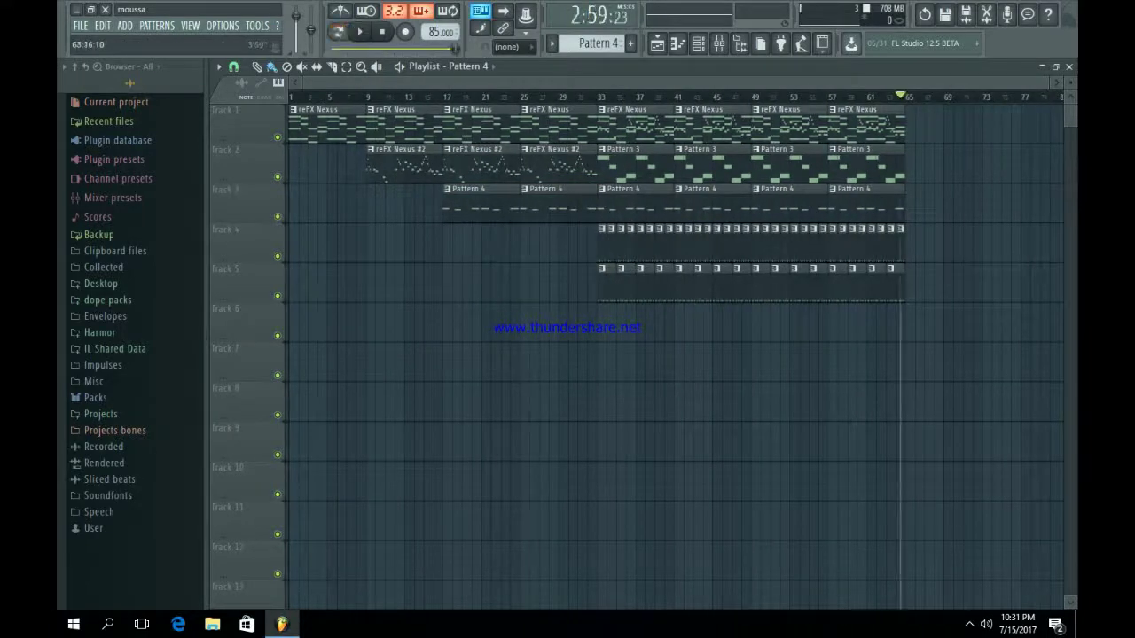
click(383, 32)
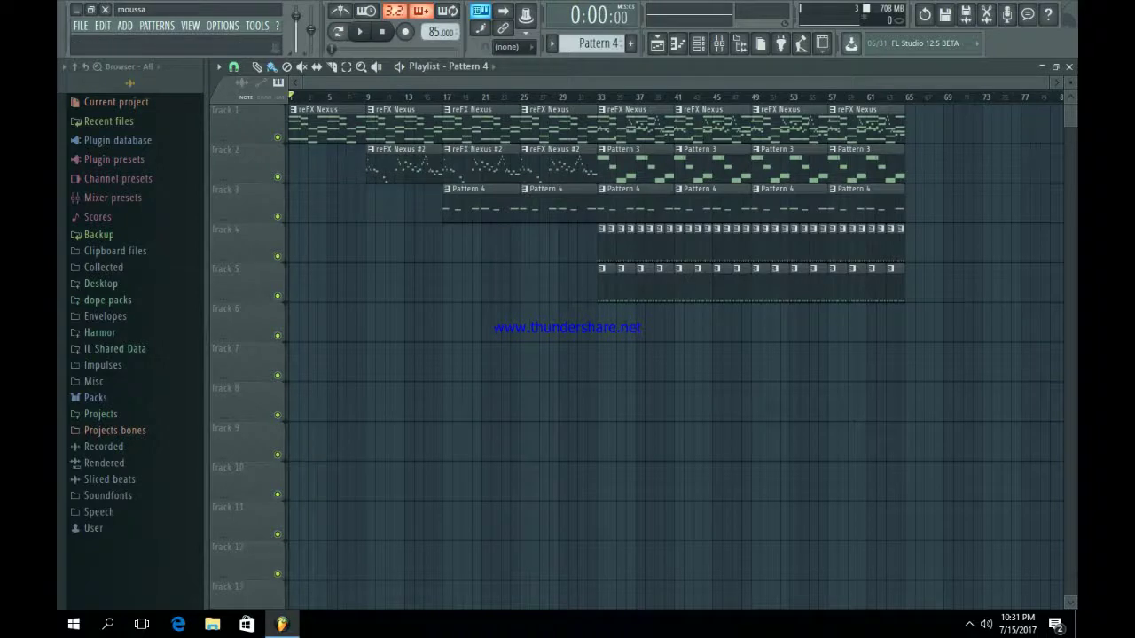
click(81, 26)
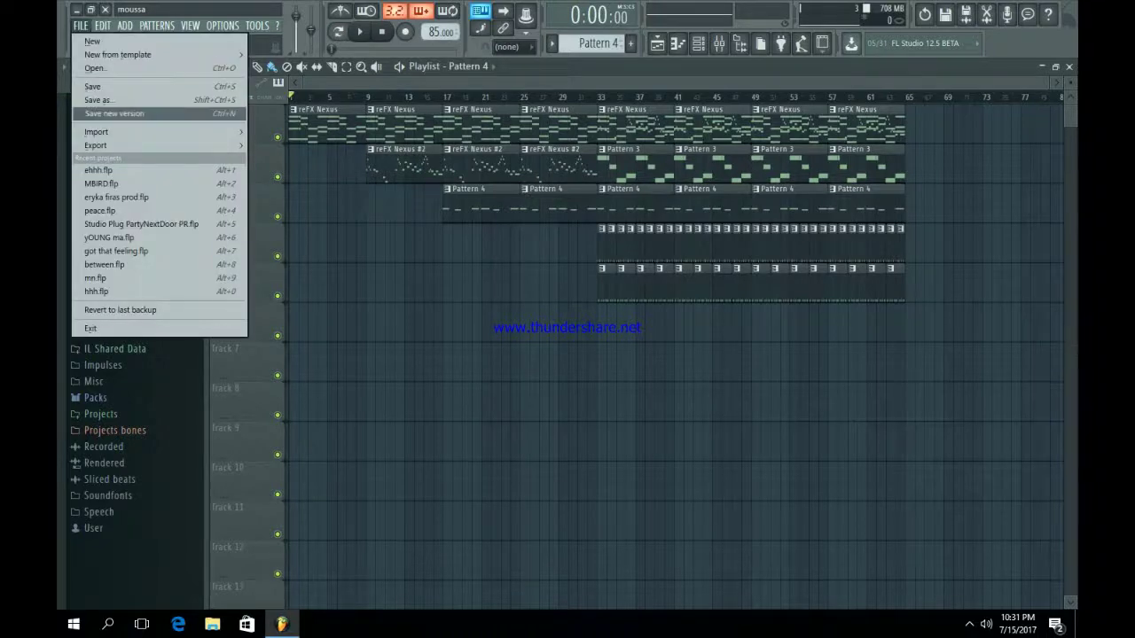
click(385, 244)
right_click(385, 244)
key(space)
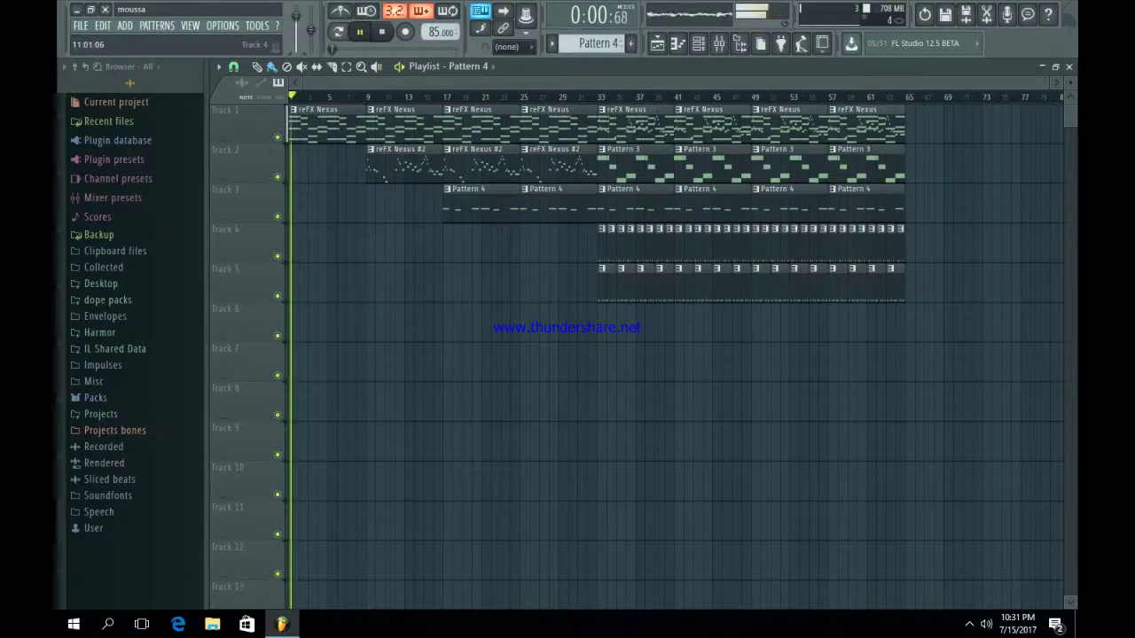